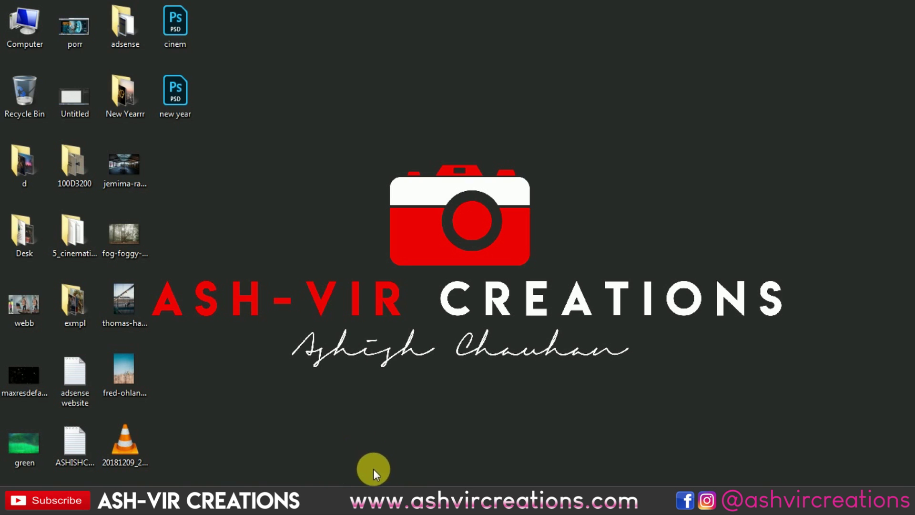
Switch to Photoshop and select the man and the concrete wall on the Background layer with the Quick Selection tool at brush size 250.
click(381, 498)
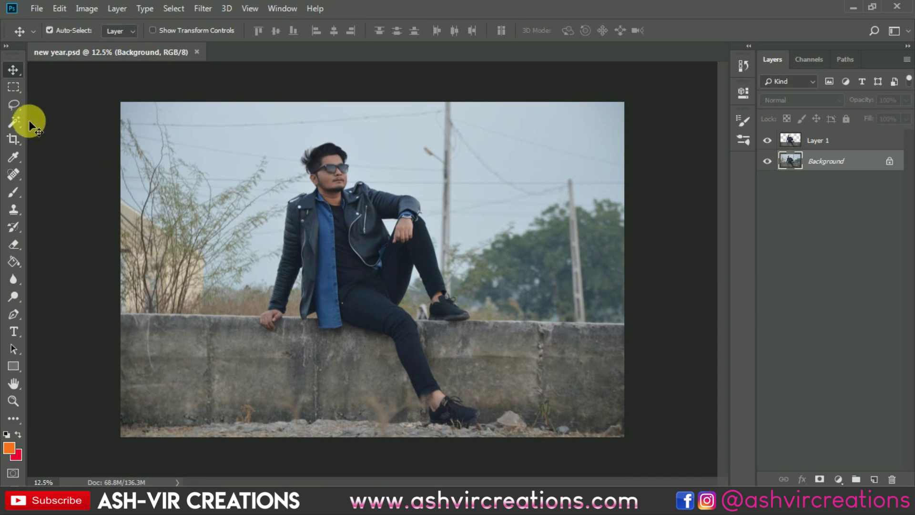
click(17, 118)
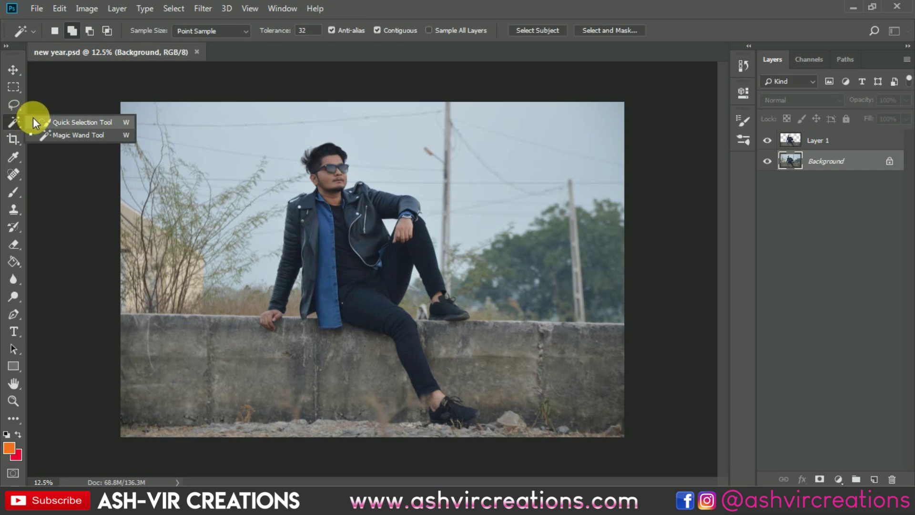
click(46, 121)
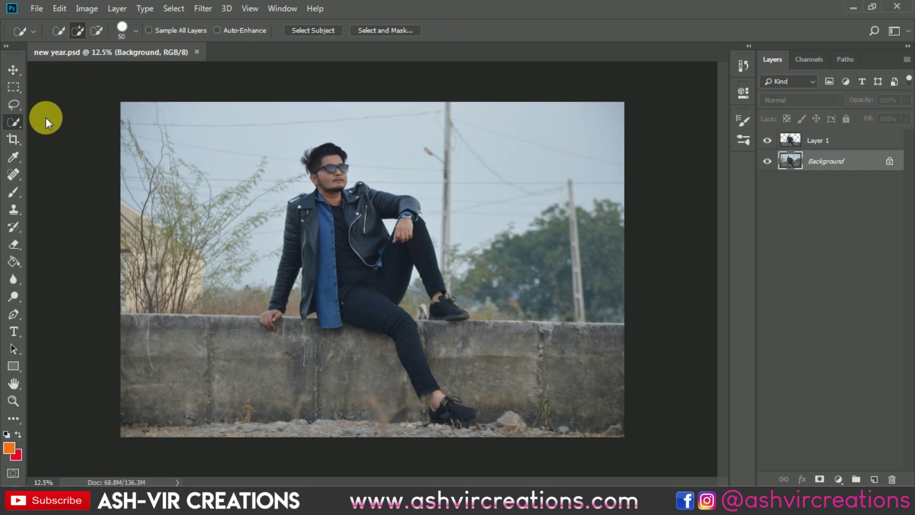
click(78, 30)
key(bracketright)
key(bracketright)
key(bracketright)
key(bracketright)
key(bracketright)
key(bracketright)
key(bracketright)
key(bracketright)
key(bracketright)
key(bracketright)
mouse_move(333, 233)
mouse_down()
mouse_move(359, 276)
mouse_move(375, 367)
mouse_move(192, 376)
mouse_move(382, 384)
mouse_move(577, 376)
mouse_move(347, 242)
mouse_move(334, 153)
mouse_move(337, 178)
mouse_up()
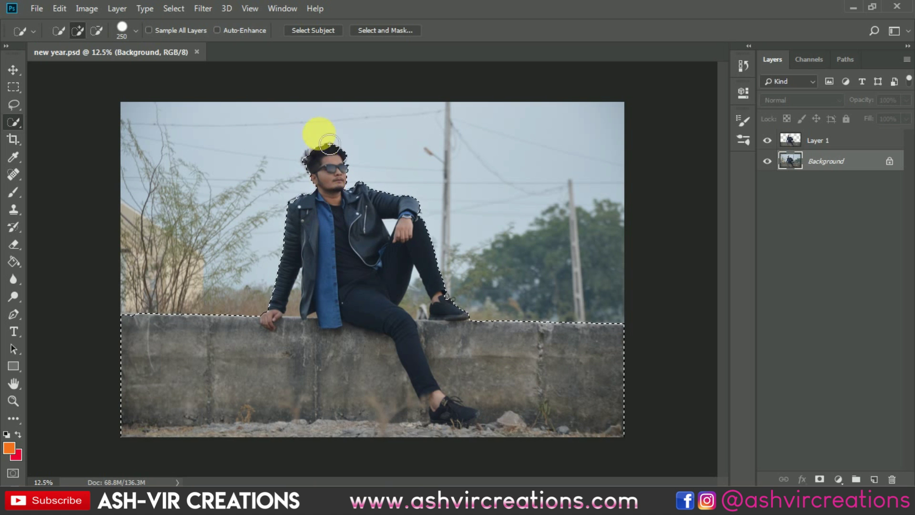
Refine the selection edge around the man's hair in Select and Mask with the Refine Edge Brush at size 80, and commit it.
scroll(315, 134, up, 5)
scroll(272, 121, up, 2)
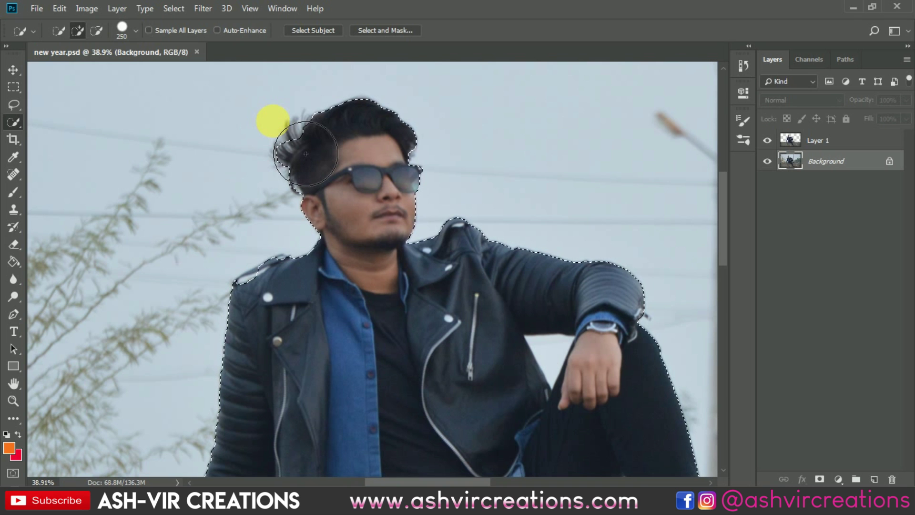
scroll(275, 122, up, 2)
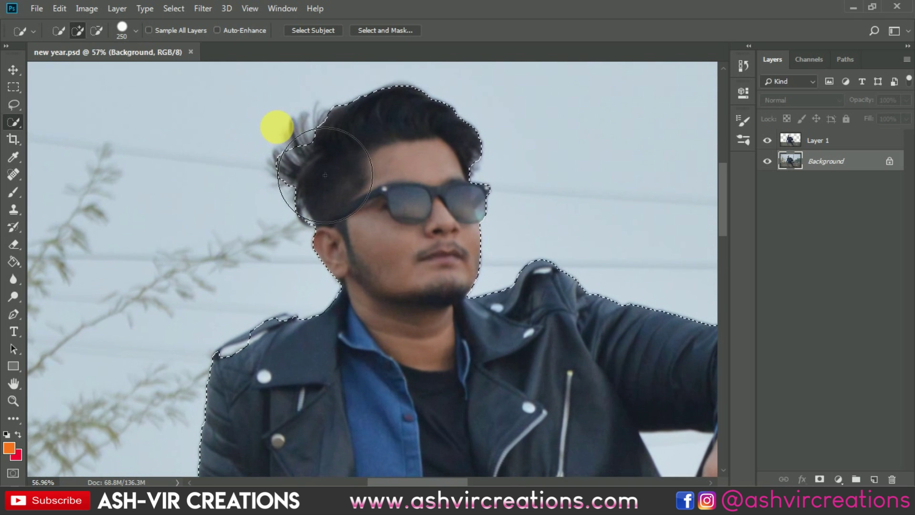
right_click(281, 132)
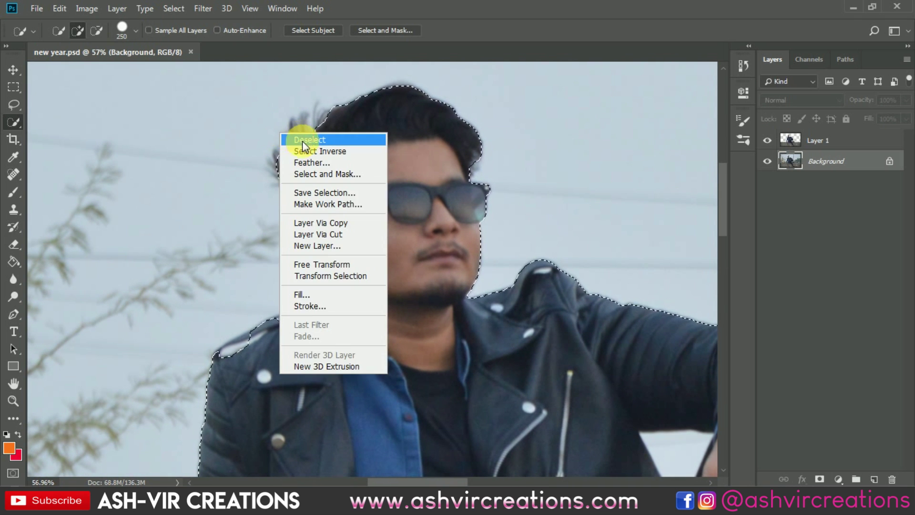
click(319, 173)
scroll(293, 125, up, 3)
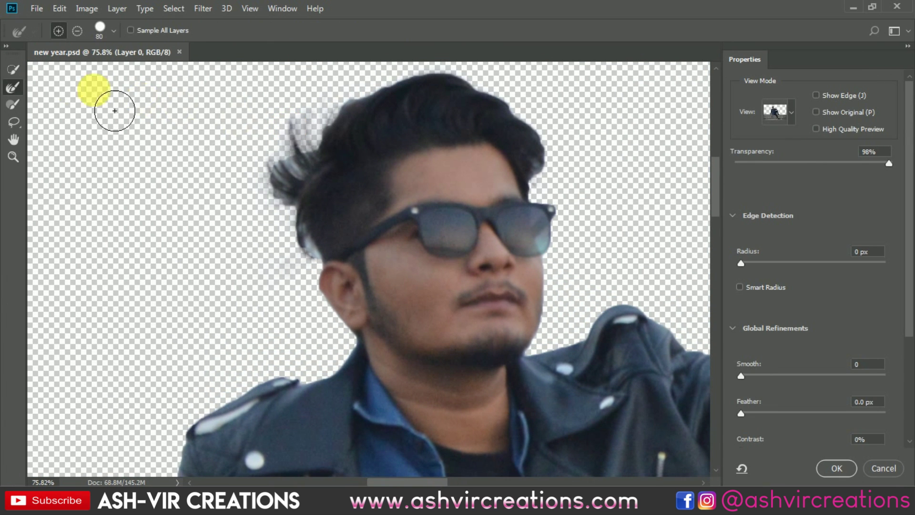
click(9, 88)
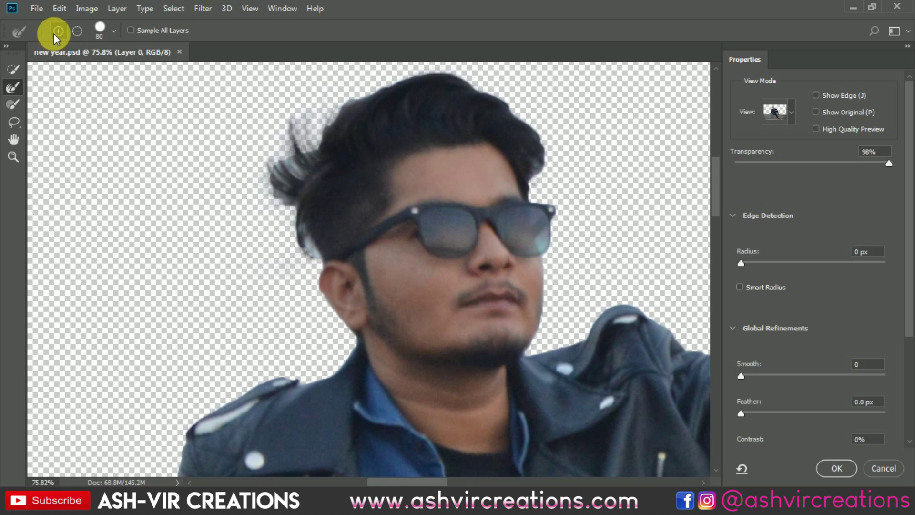
mouse_move(298, 222)
mouse_down()
mouse_move(308, 177)
mouse_move(380, 105)
mouse_move(507, 106)
mouse_move(557, 133)
mouse_up()
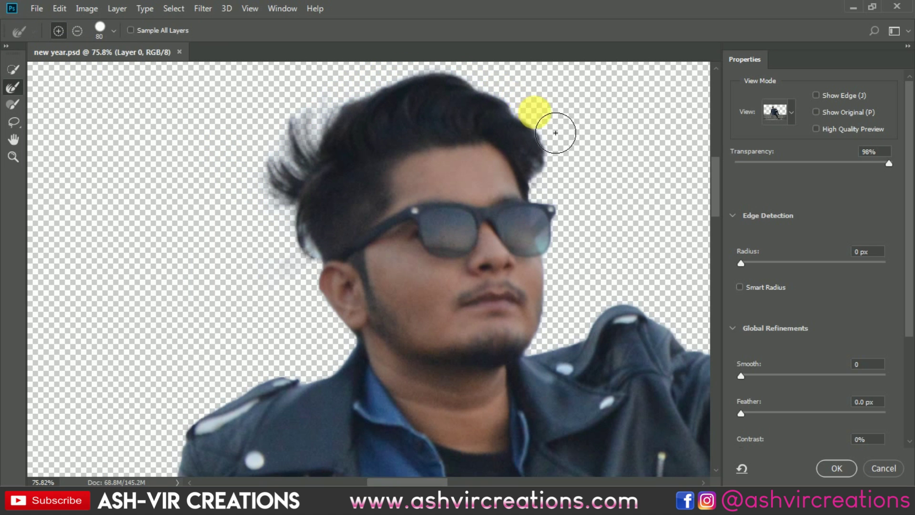
mouse_move(322, 267)
mouse_down()
mouse_move(307, 256)
mouse_move(307, 214)
mouse_up()
scroll(314, 252, down, 3)
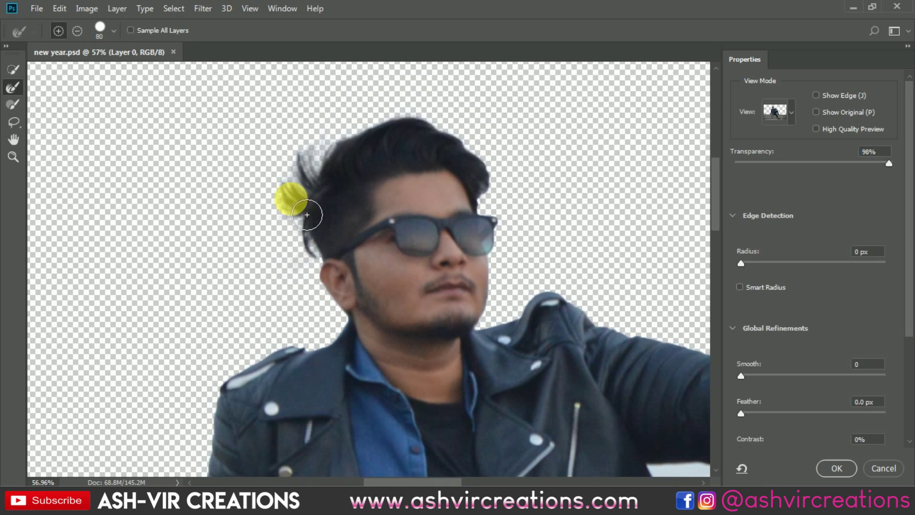
scroll(307, 215, down, 1)
scroll(303, 211, down, 1)
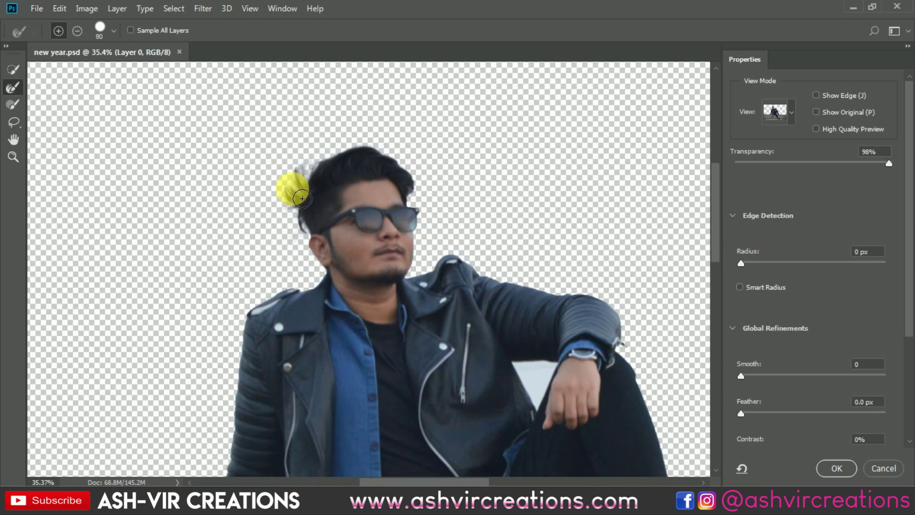
scroll(302, 199, up, 2)
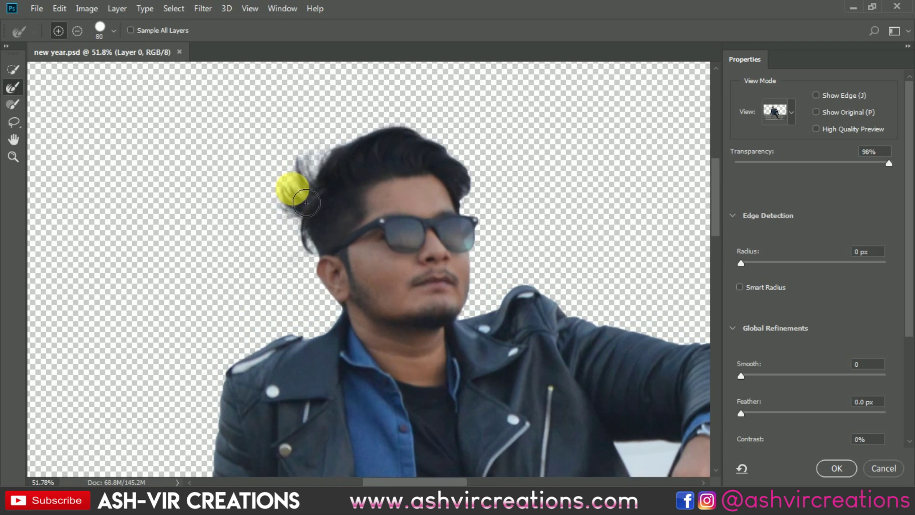
click(835, 468)
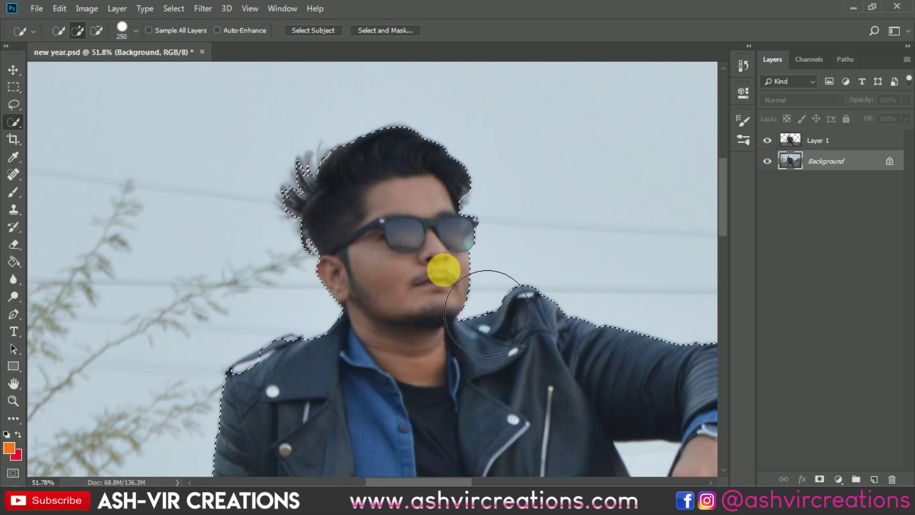
Copy the selected man and wall from the Background to a new layer.
scroll(388, 240, down, 2)
right_click(387, 244)
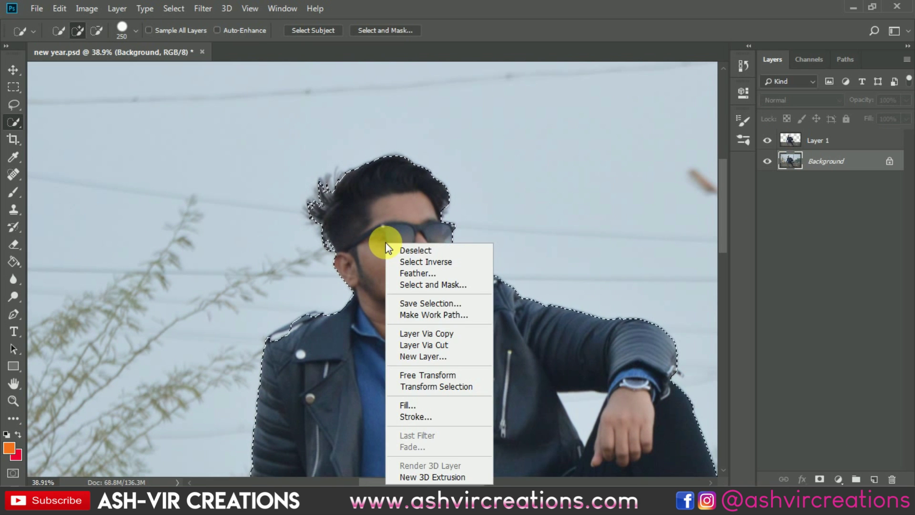
click(462, 333)
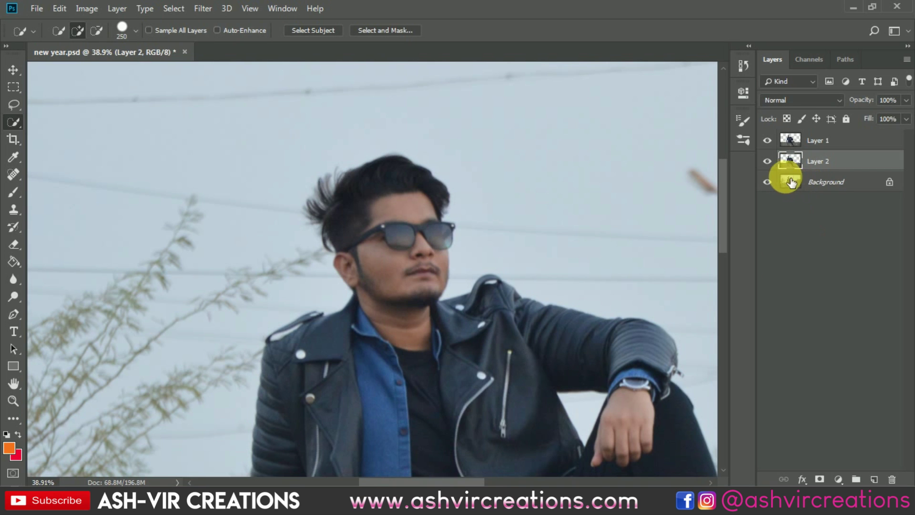
Hide the Background layer and delete the newly copied cutout layer, keeping Layer 1.
click(768, 182)
key(Delete)
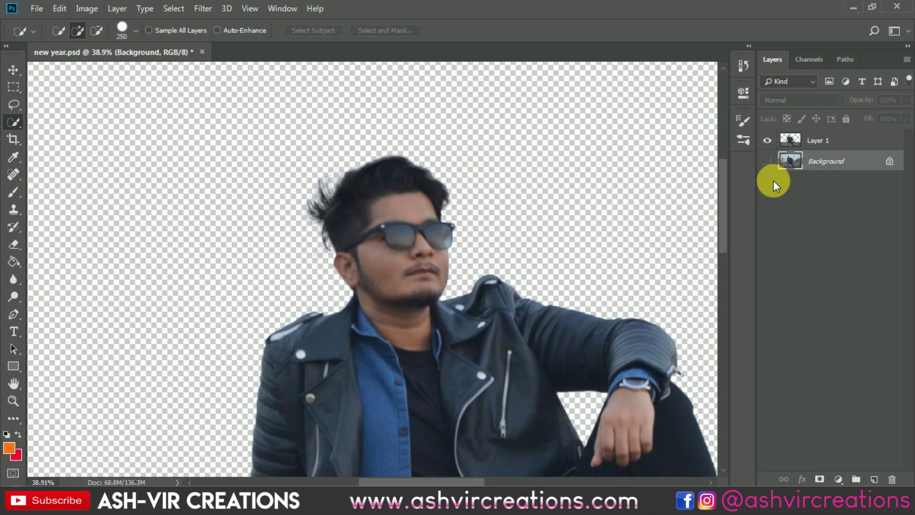
key(v)
Trace a closed Pen tool path around the large pale gap under the jacket strap on the man's right shoulder.
alt+scroll(511, 205, up, 3)
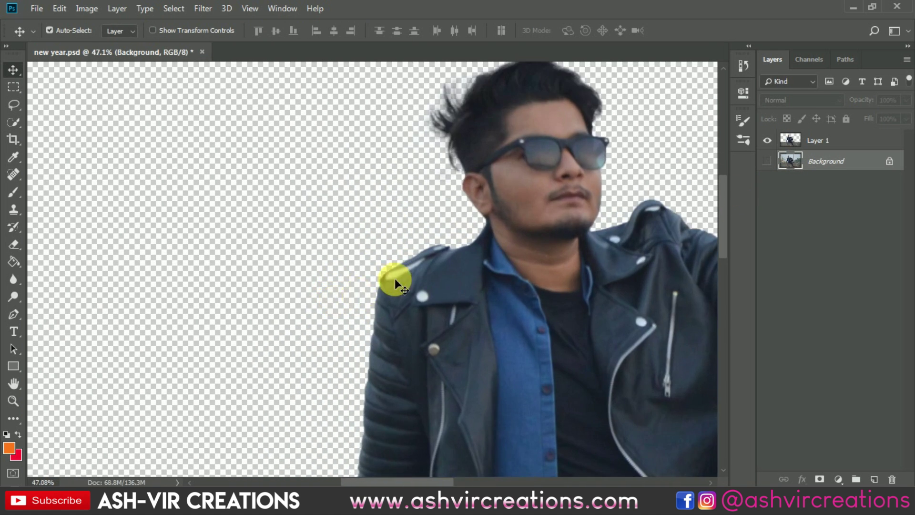
alt+scroll(395, 279, up, 5)
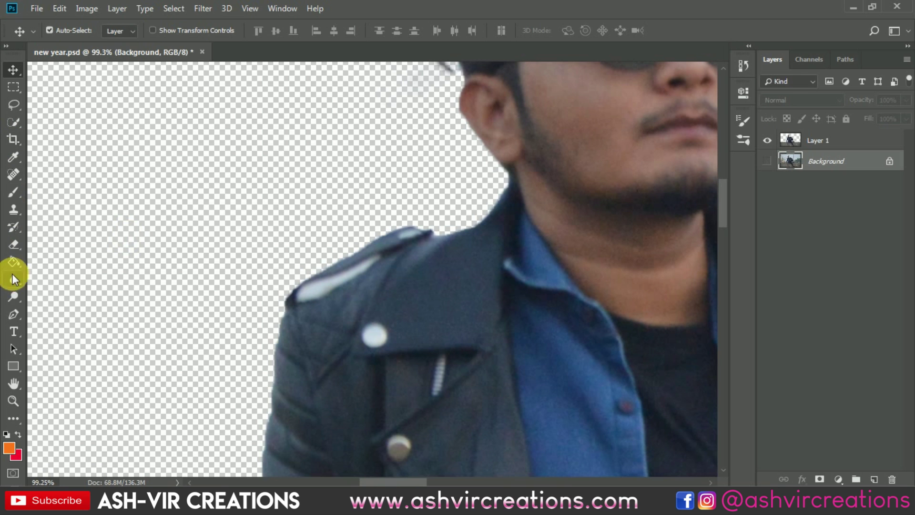
click(13, 314)
alt+scroll(333, 287, up, 4)
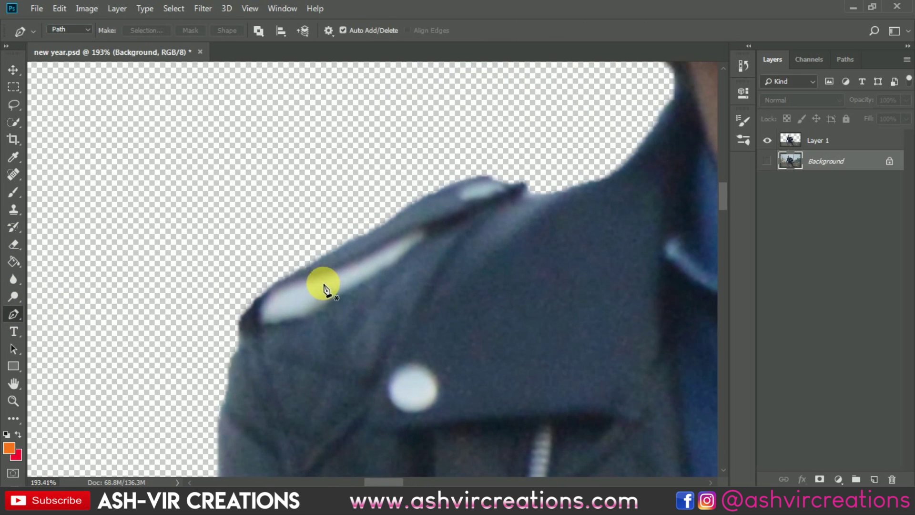
click(269, 310)
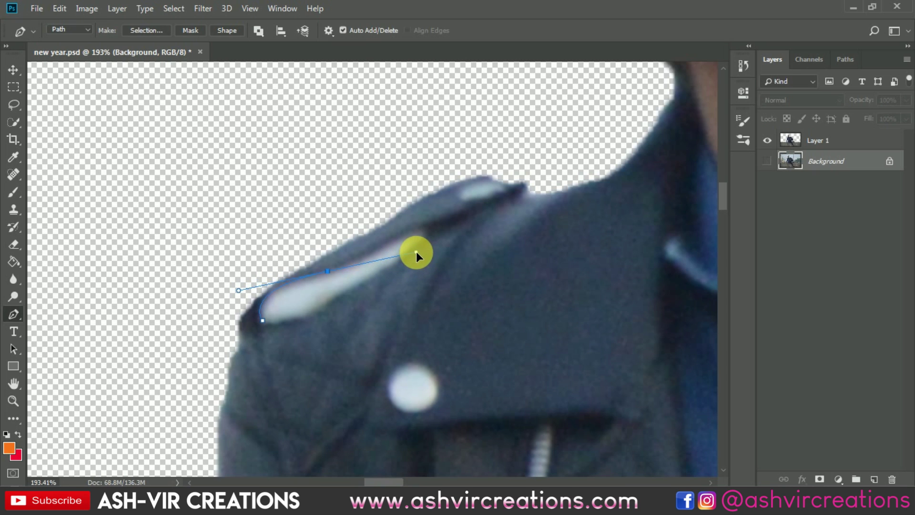
drag(416, 253, 416, 252)
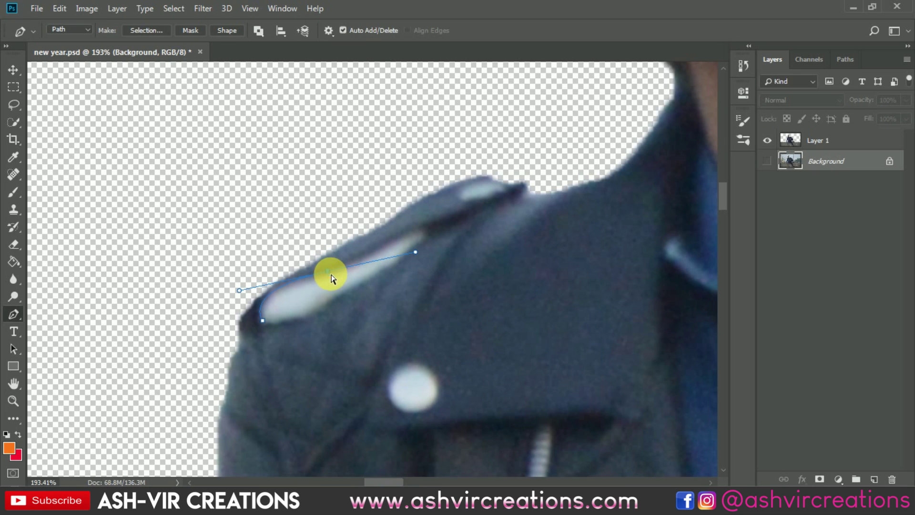
alt+click(327, 271)
alt+scroll(372, 251, up, 3)
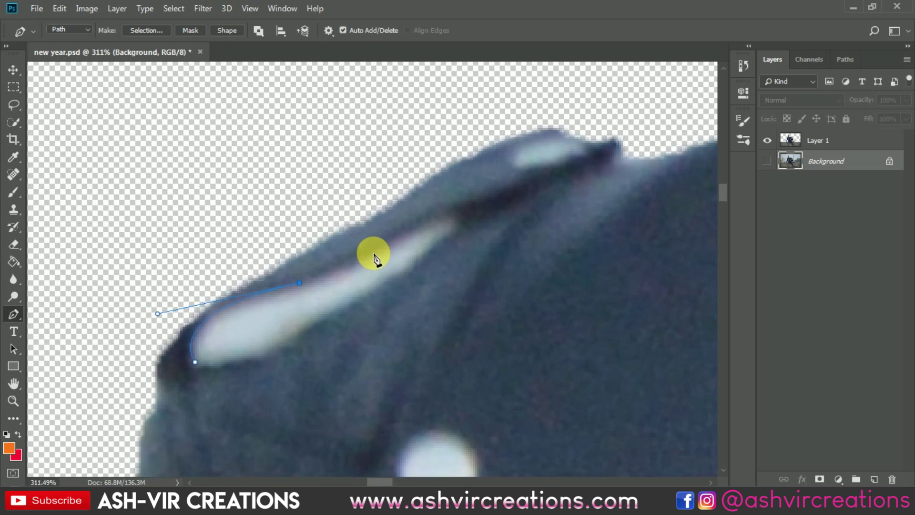
drag(452, 214, 291, 328)
alt+click(385, 280)
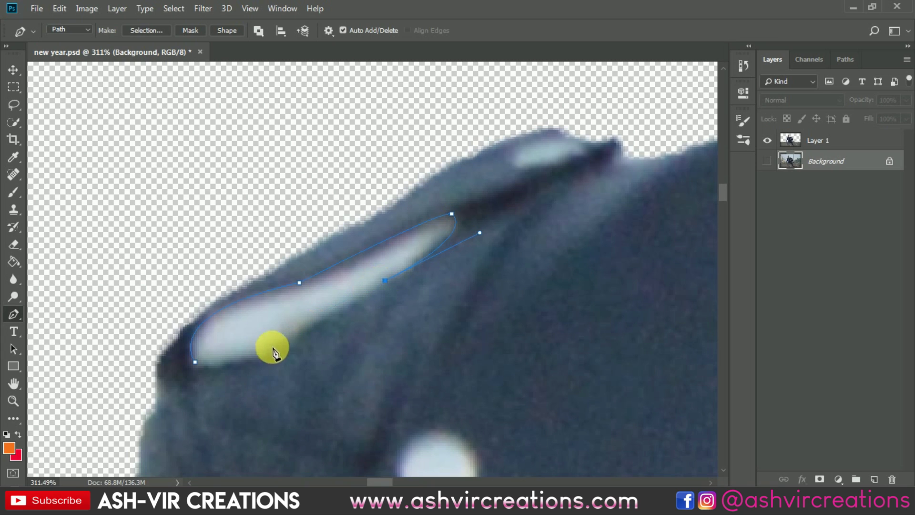
click(195, 364)
drag(163, 360, 153, 350)
alt+click(197, 365)
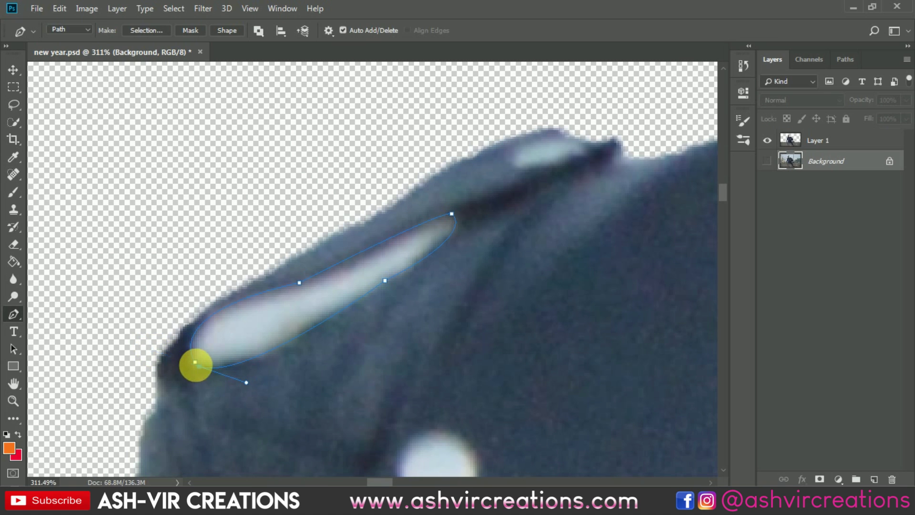
Convert the right-shoulder gap path to a selection and delete that area from Layer 1.
key(ctrl+Return)
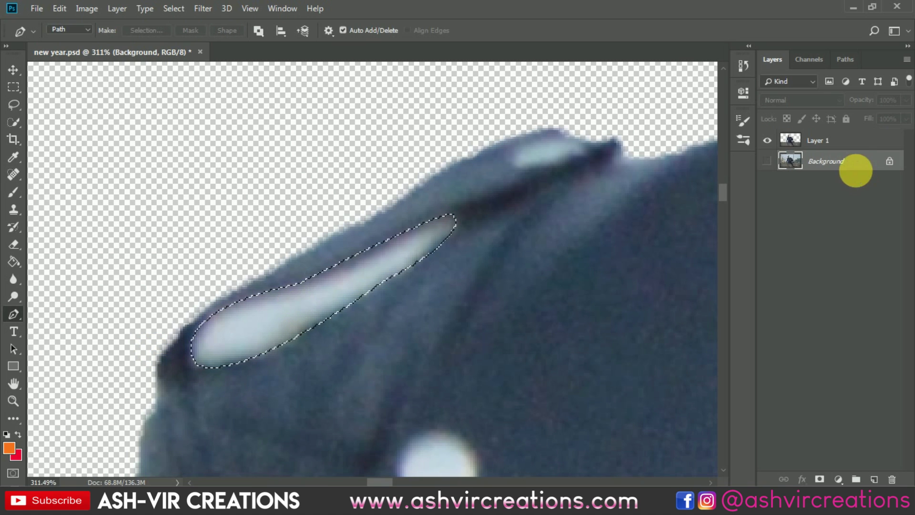
click(851, 142)
key(Delete)
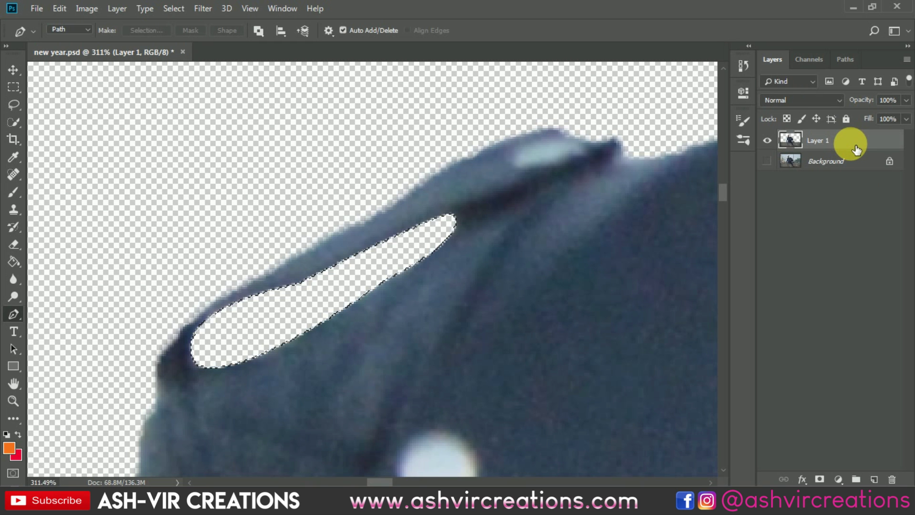
Trace a closed Pen tool path around the small pale gap under the strap on the man's left shoulder.
scroll(593, 149, down, 3)
drag(593, 149, 133, 204)
scroll(457, 178, down, 3)
drag(569, 174, 223, 171)
scroll(398, 76, up, 4)
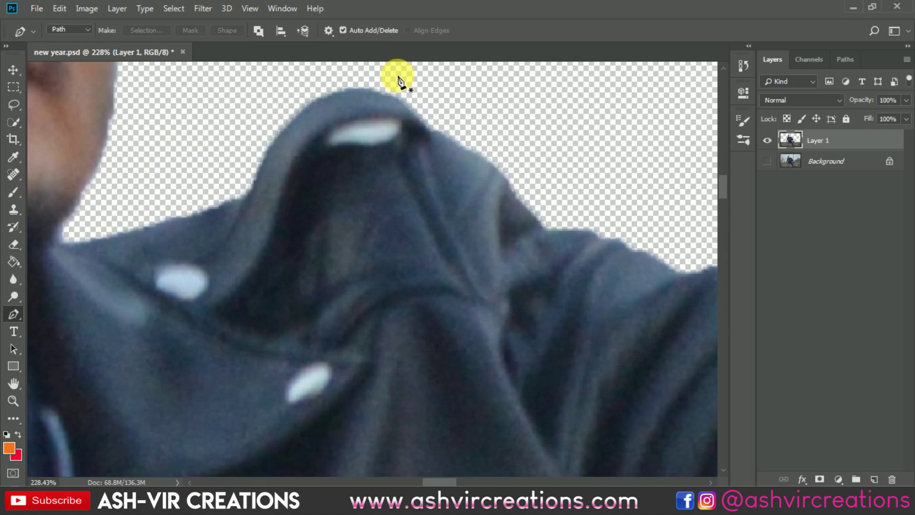
scroll(396, 152, up, 4)
click(274, 249)
drag(375, 200, 436, 209)
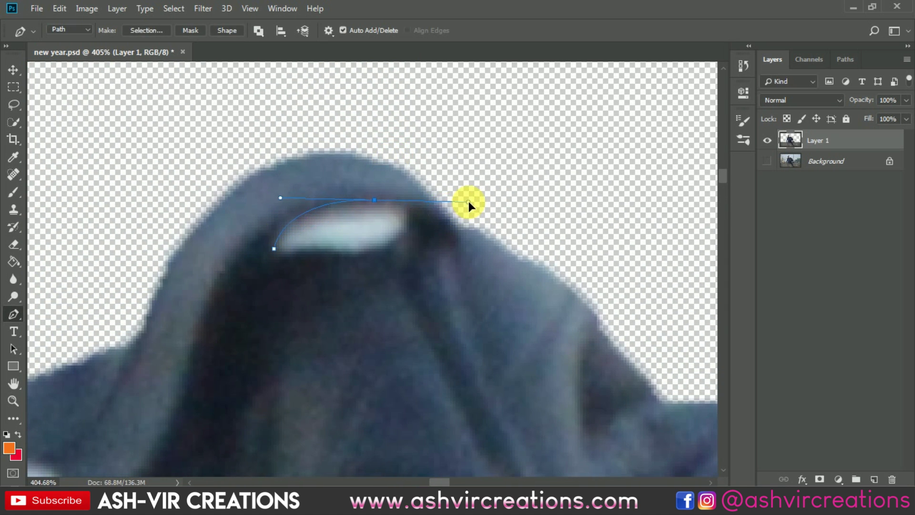
alt+click(374, 200)
drag(382, 246, 317, 287)
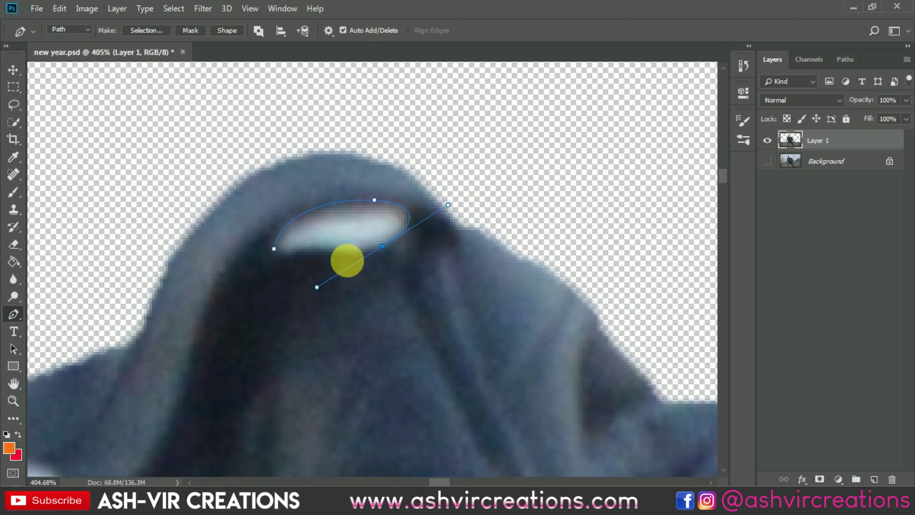
drag(302, 244, 269, 255)
click(322, 252)
alt+click(282, 257)
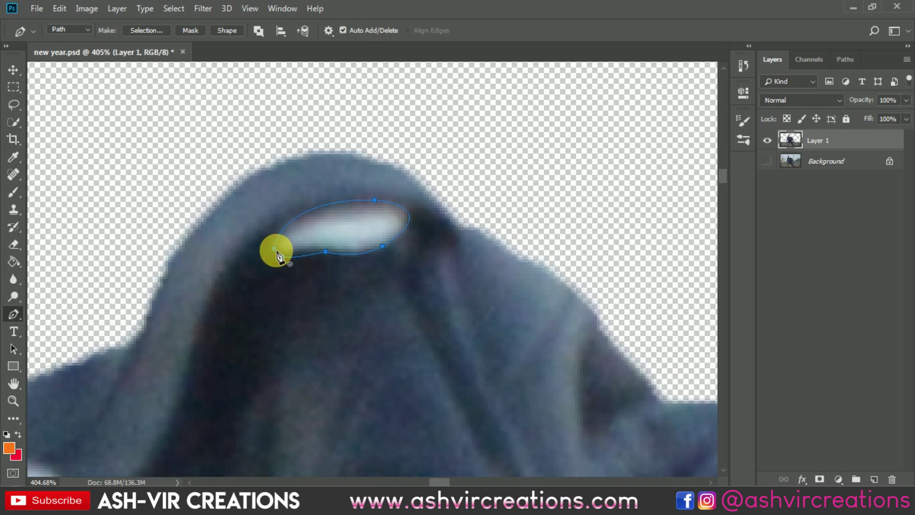
Turn the left-shoulder gap path into a selection, clear it from Layer 1, and fit the whole image in view.
key(ctrl+Return)
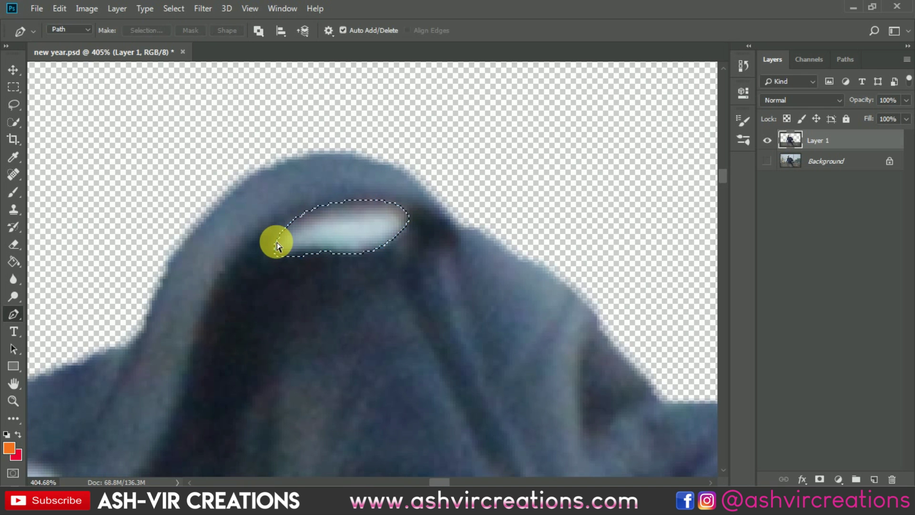
key(Delete)
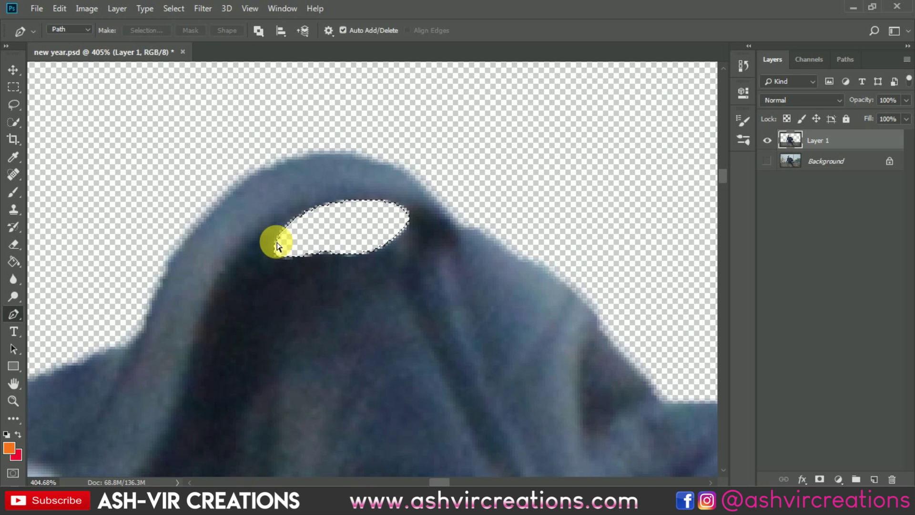
key(ctrl+0)
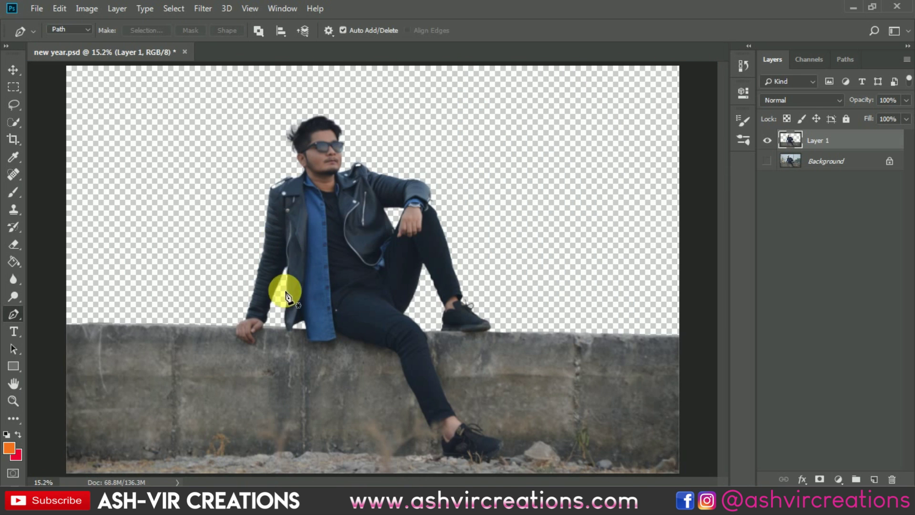
Activate the Move tool and make the Background layer the active layer.
key(v)
scroll(330, 239, up, 1)
scroll(329, 233, down, 2)
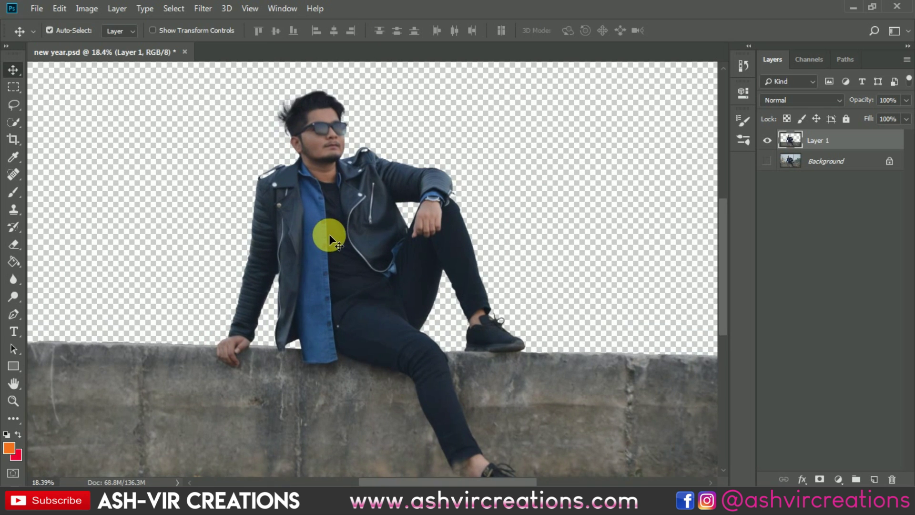
click(848, 159)
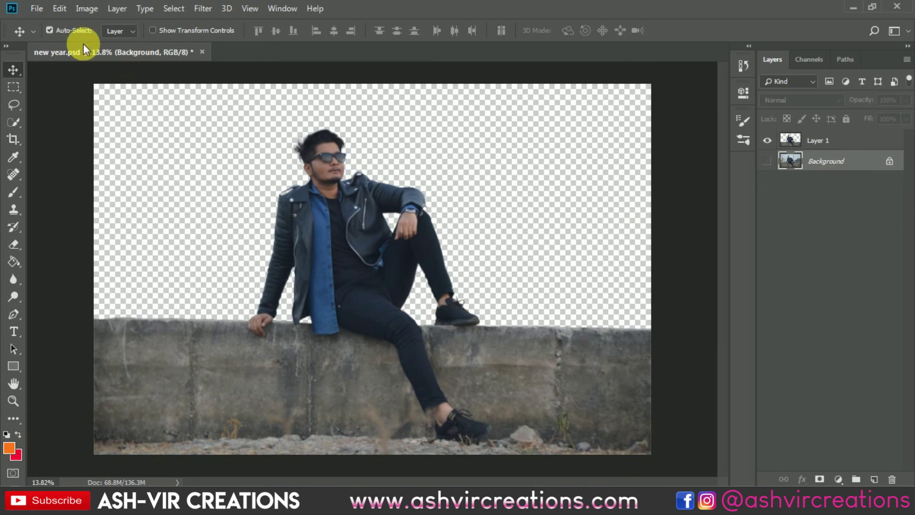
Open Bokeh Sunset.jpg from the New Yearrr folder on the Desktop as a separate document.
click(37, 9)
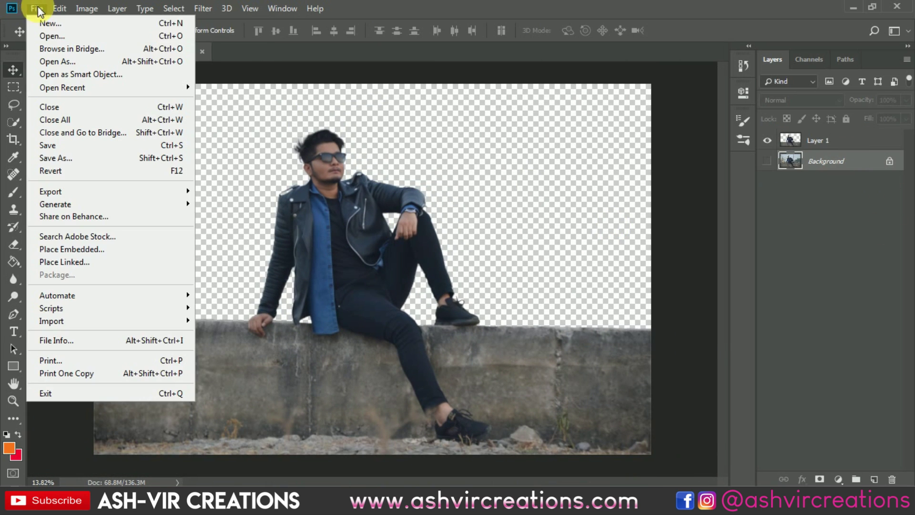
click(48, 35)
scroll(348, 155, down, 2)
scroll(242, 176, down, 2)
scroll(196, 193, down, 2)
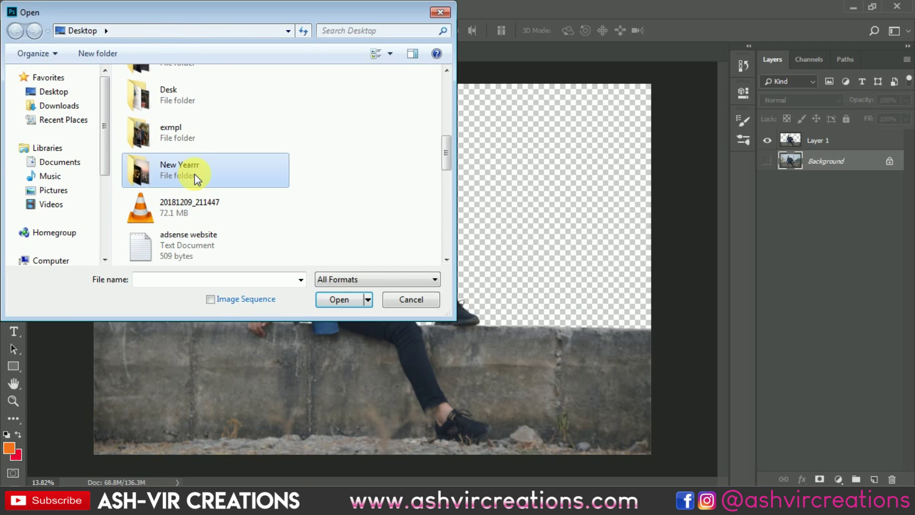
double_click(195, 176)
double_click(256, 93)
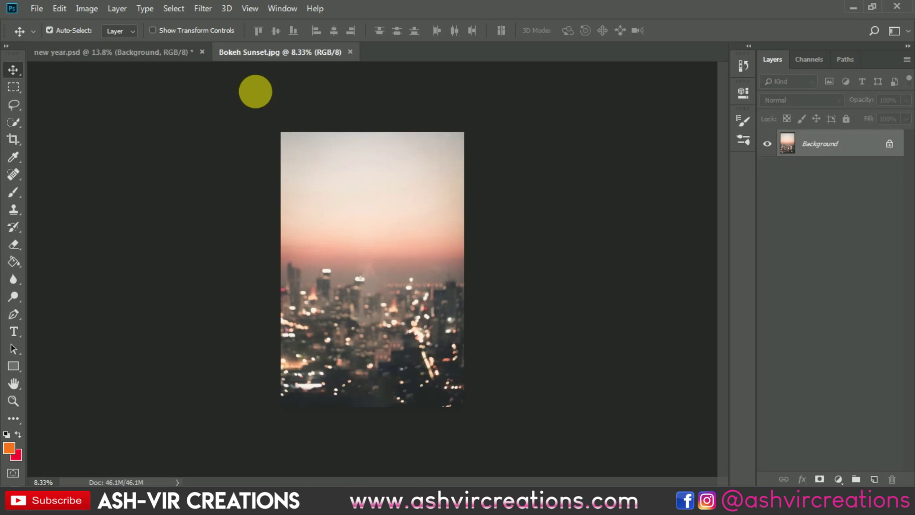
Select the entire Bokeh Sunset image and copy it into new year.psd as a layer between Layer 1 and the Background.
scroll(297, 172, up, 2)
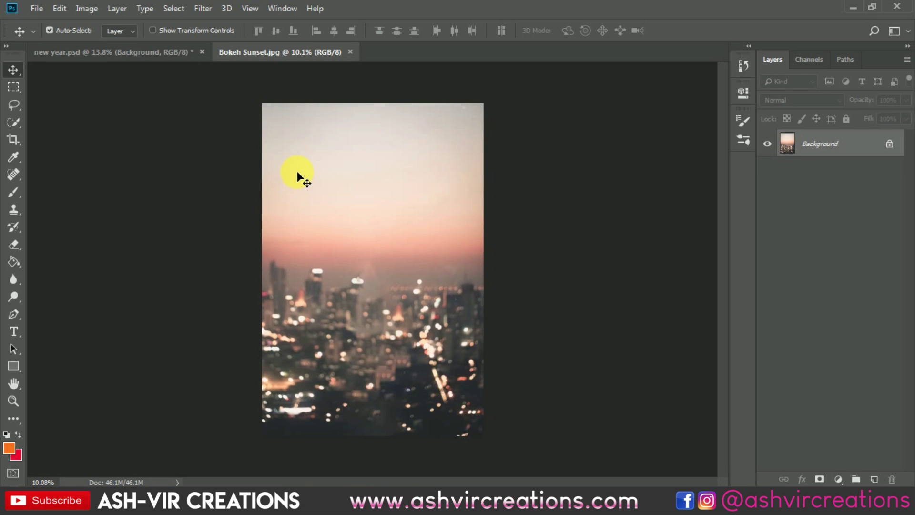
key(ctrl+a)
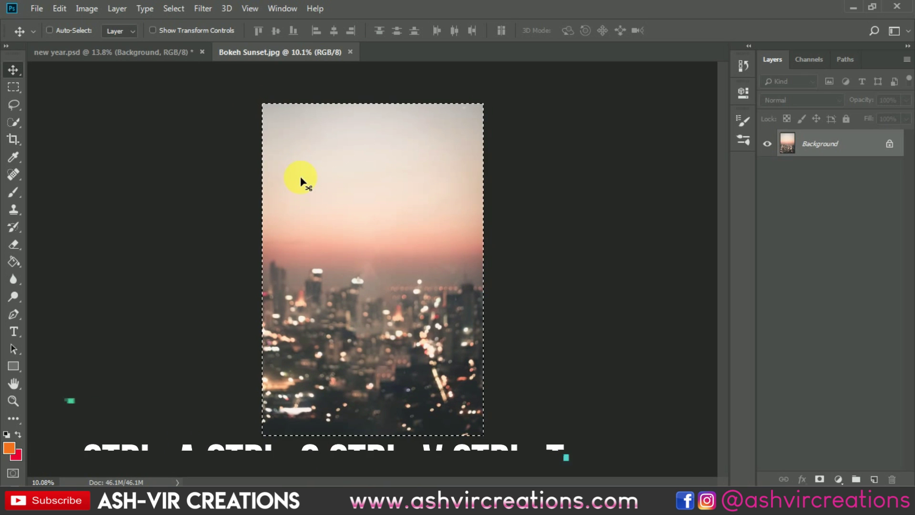
drag(313, 148, 389, 177)
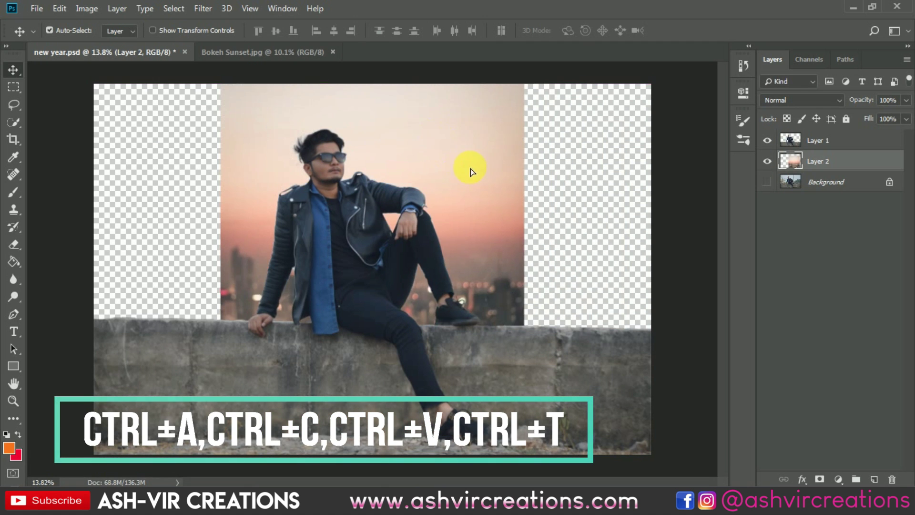
Free Transform the sunset Layer 2 to 101.40% and move it up to Y 935.50 px, placing the city lights behind the man.
key(ctrl+minus)
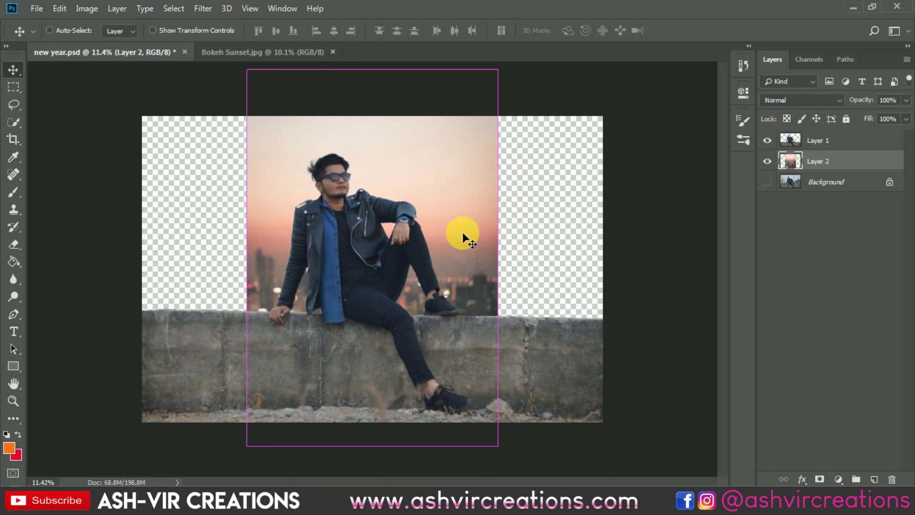
key(ctrl+t)
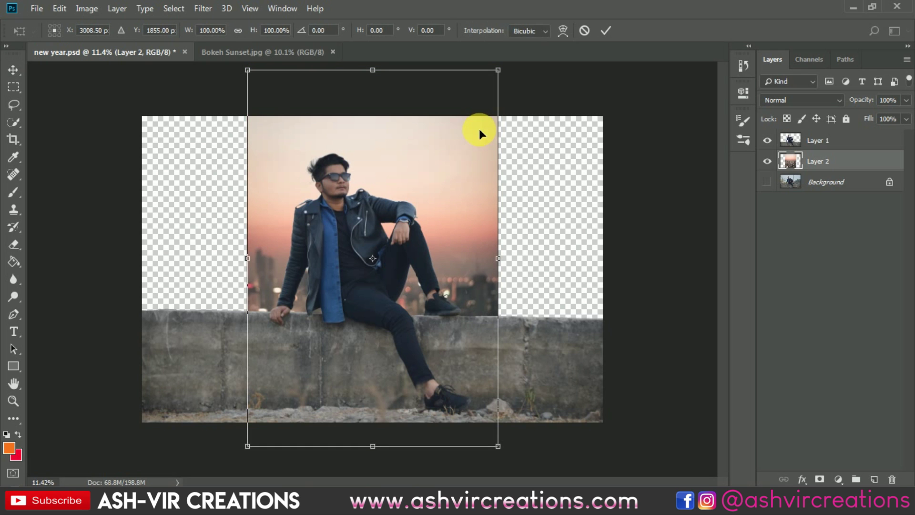
mouse_move(498, 70)
mouse_down()
mouse_move(491, 78)
mouse_move(503, 65)
mouse_up()
drag(438, 193, 431, 127)
scroll(424, 218, down, 1)
scroll(423, 217, up, 2)
drag(434, 207, 430, 206)
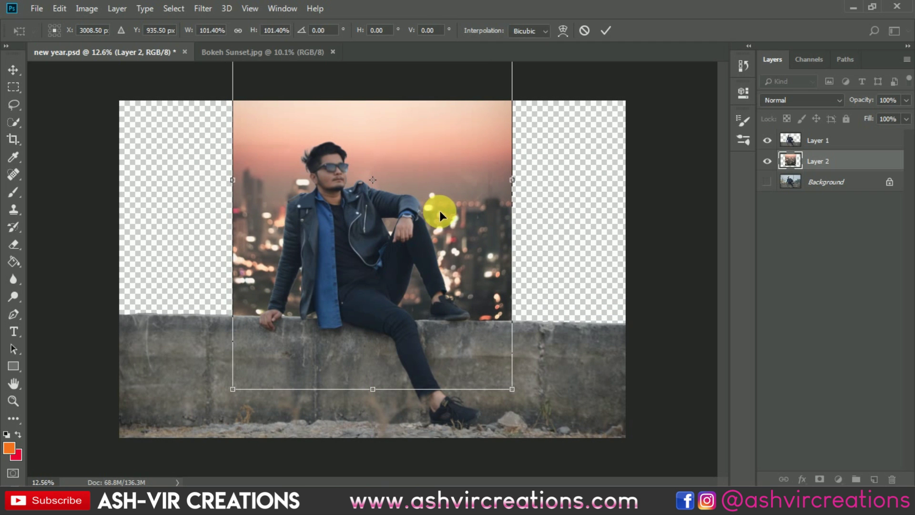
scroll(488, 317, up, 5)
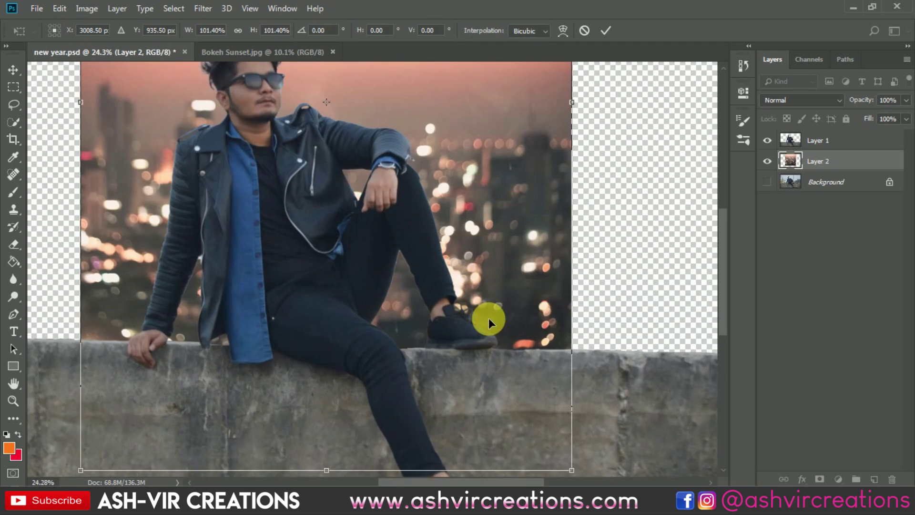
scroll(488, 317, down, 5)
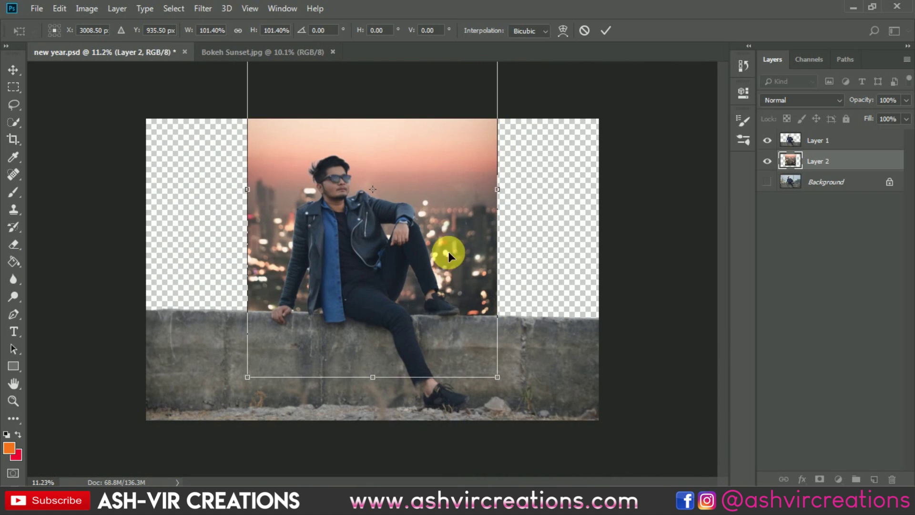
key(Return)
Load the outline of the sunset Layer 2 as a selection, including its part above the canvas.
scroll(404, 186, down, 2)
scroll(404, 186, up, 4)
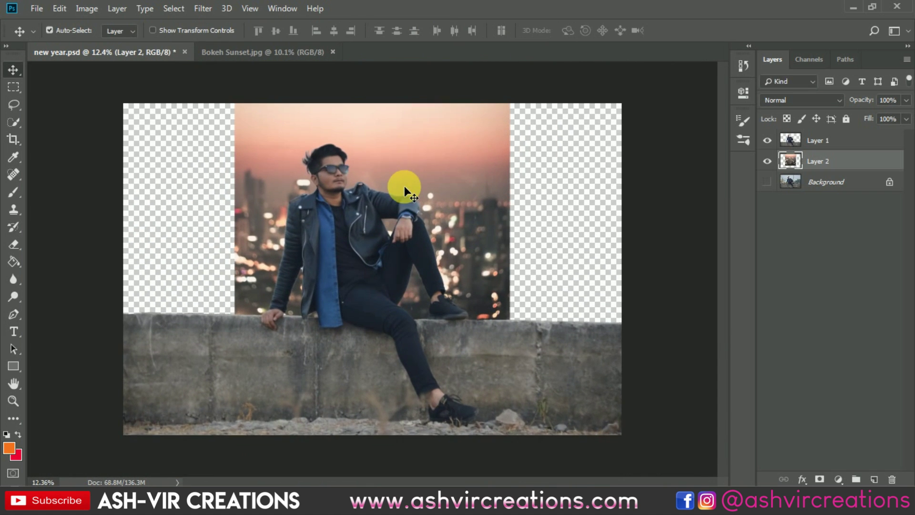
scroll(408, 181, down, 4)
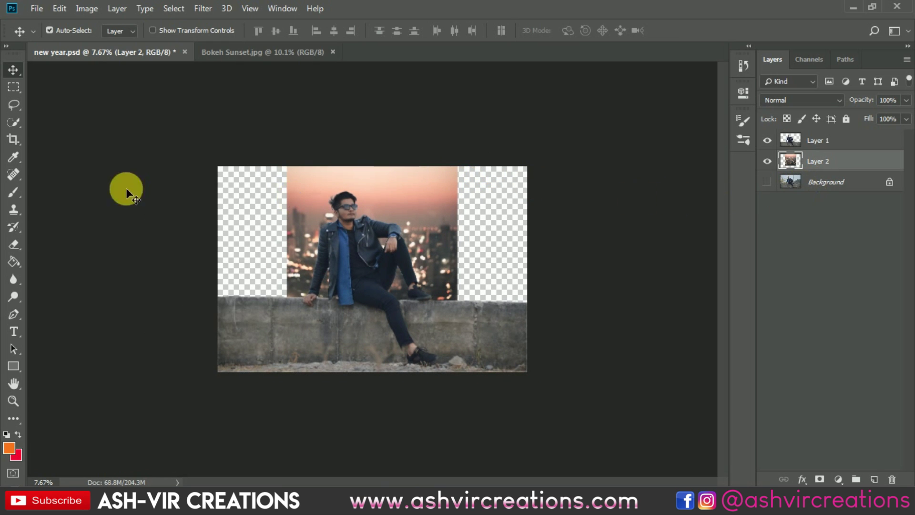
key(ctrl)
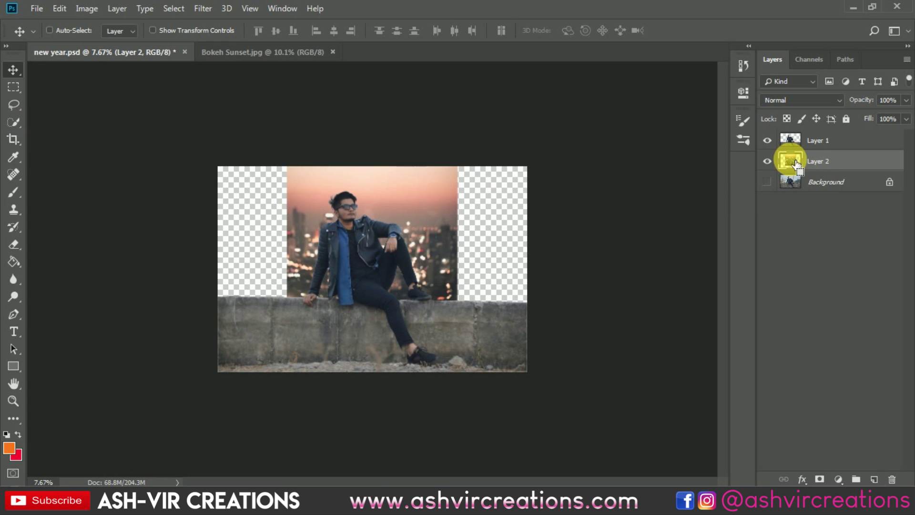
ctrl+click(795, 164)
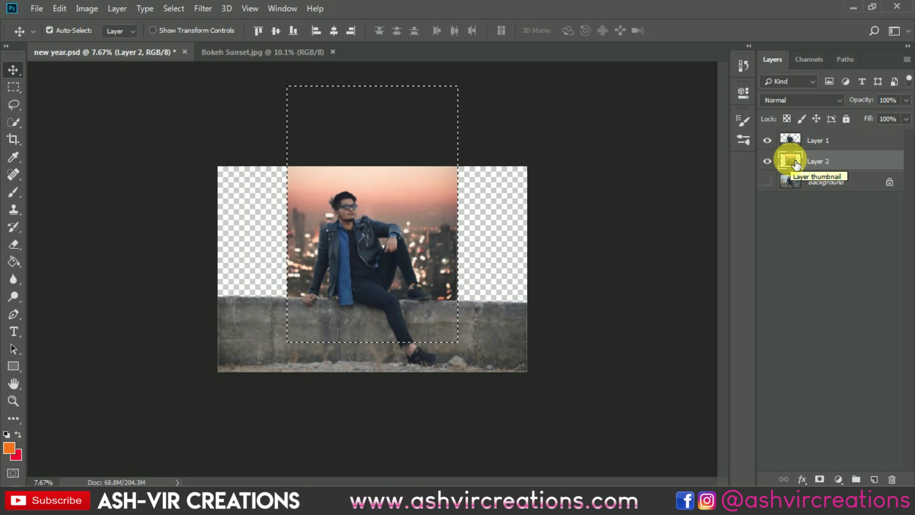
key(ctrl)
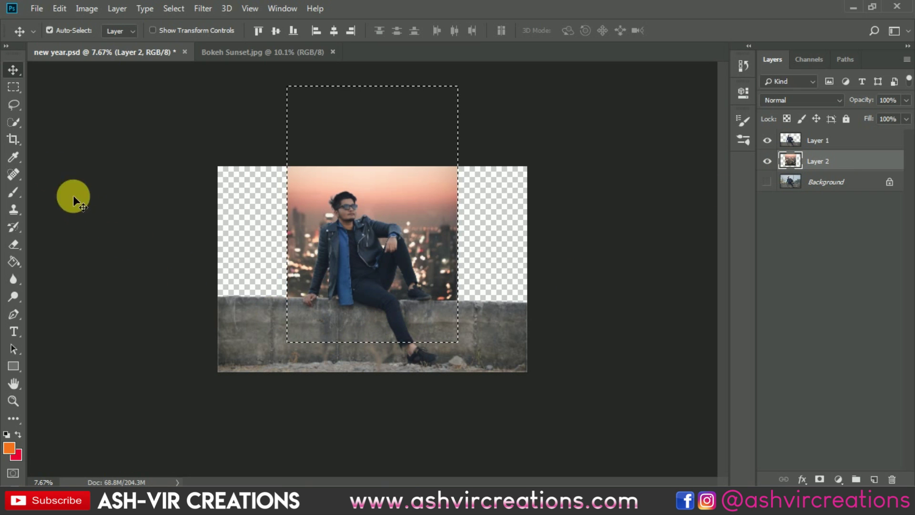
Crop the canvas to the selected sunset area, extending the lower crop edge to the bottom of the stony ground.
click(14, 138)
click(394, 194)
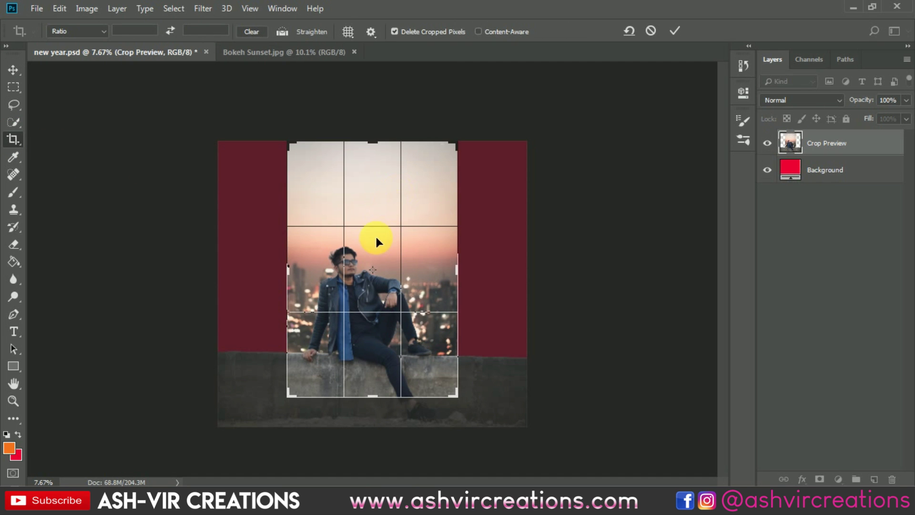
drag(373, 396, 383, 415)
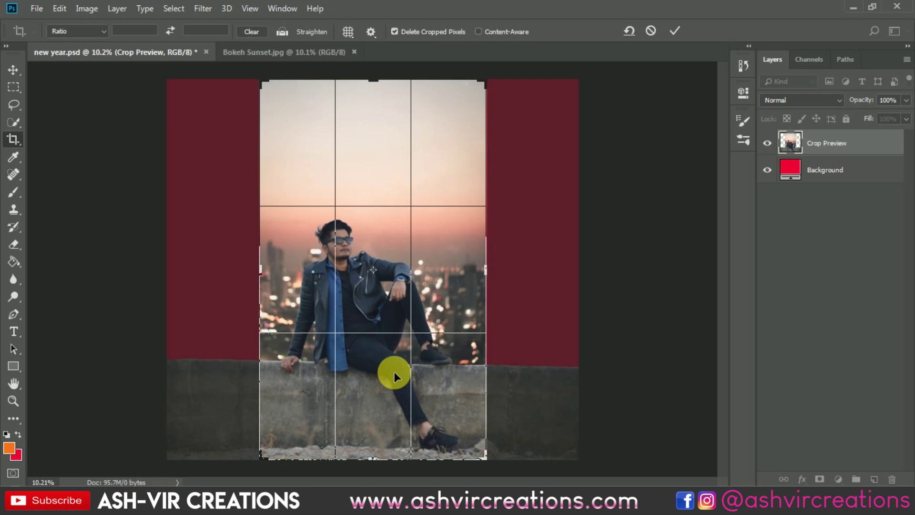
scroll(394, 372, up, 2)
scroll(394, 372, down, 4)
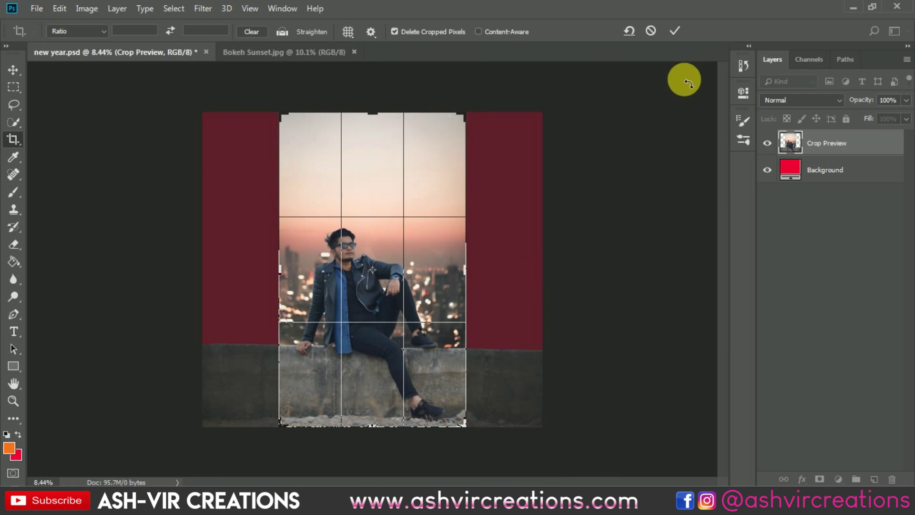
click(673, 32)
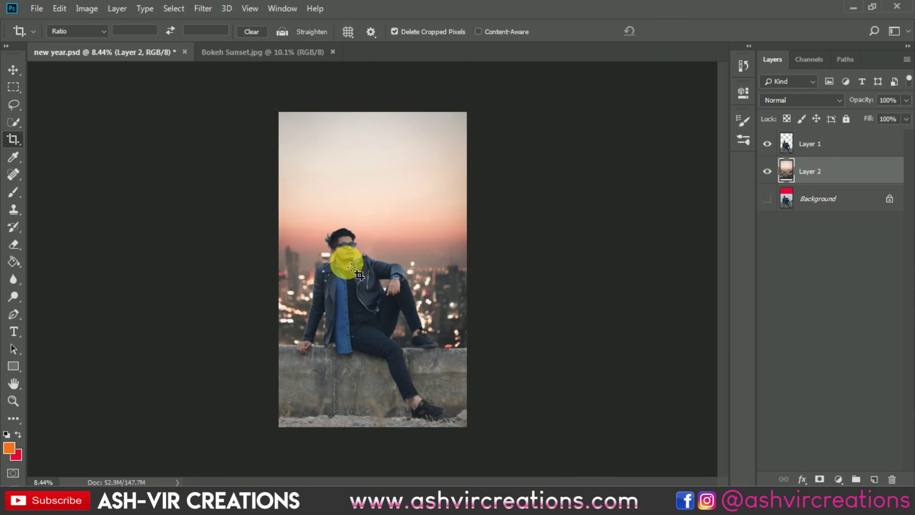
Make Layer 1 with the man active and add a Levels adjustment layer clipped to it.
key(v)
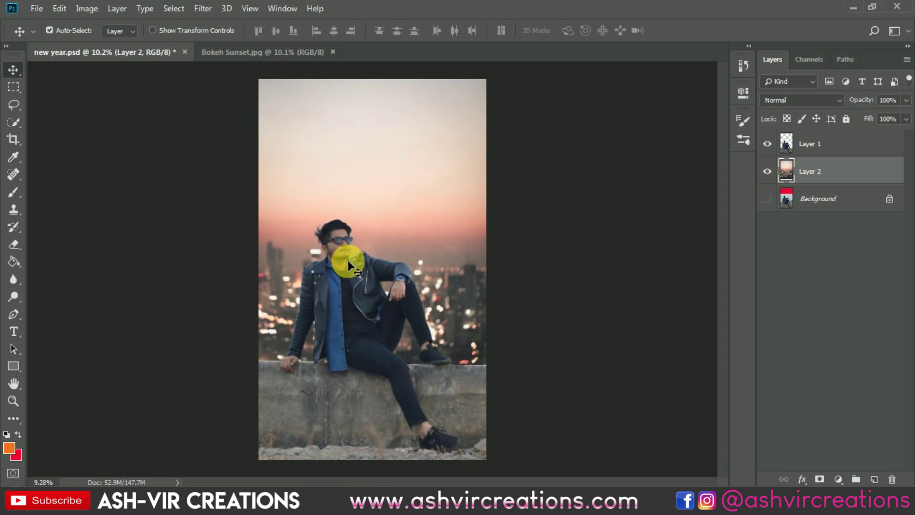
right_click(348, 264)
click(374, 268)
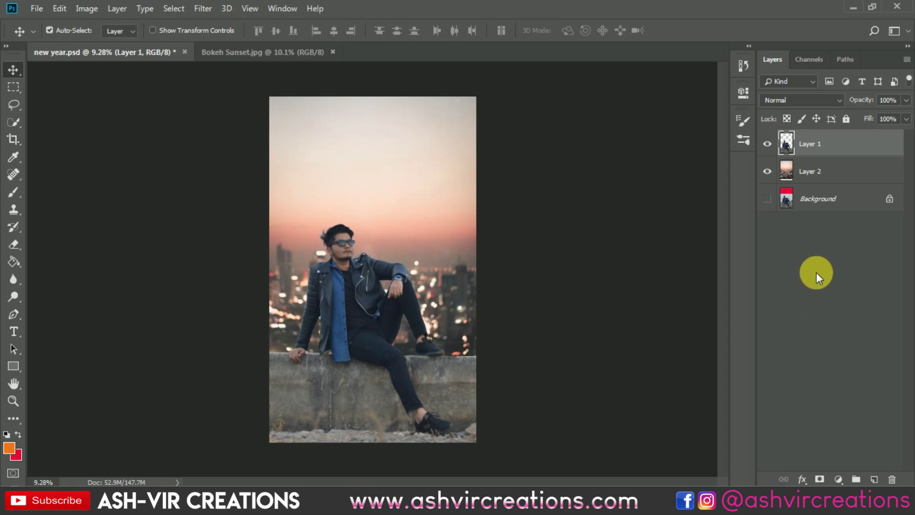
click(842, 479)
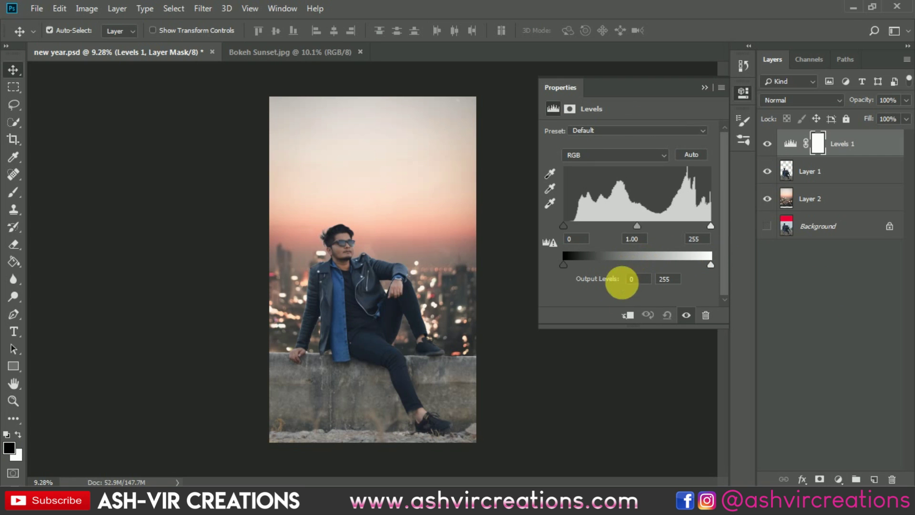
click(626, 315)
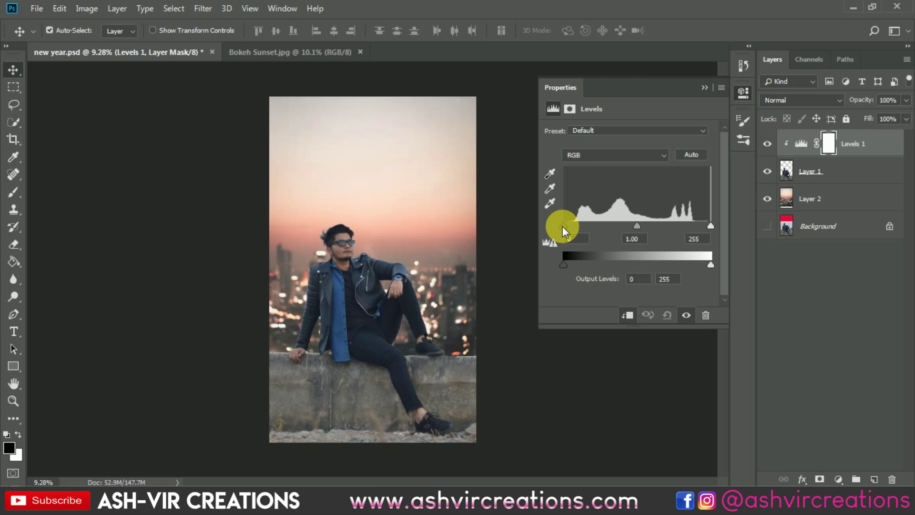
Set the Levels inputs to 14 for shadows, 1.18 for midtones and 230 for highlights, and close the adjustment's properties.
drag(562, 226, 571, 224)
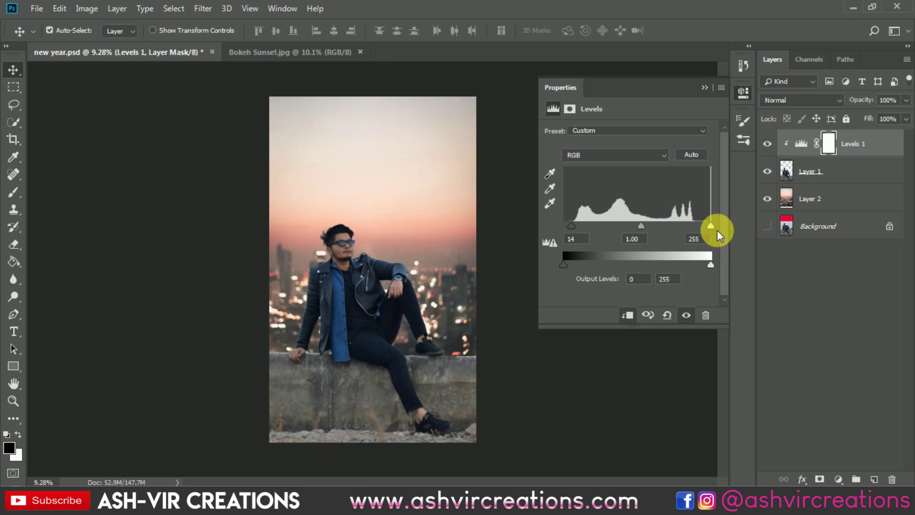
mouse_move(710, 225)
mouse_down()
mouse_move(689, 225)
mouse_move(697, 225)
mouse_up()
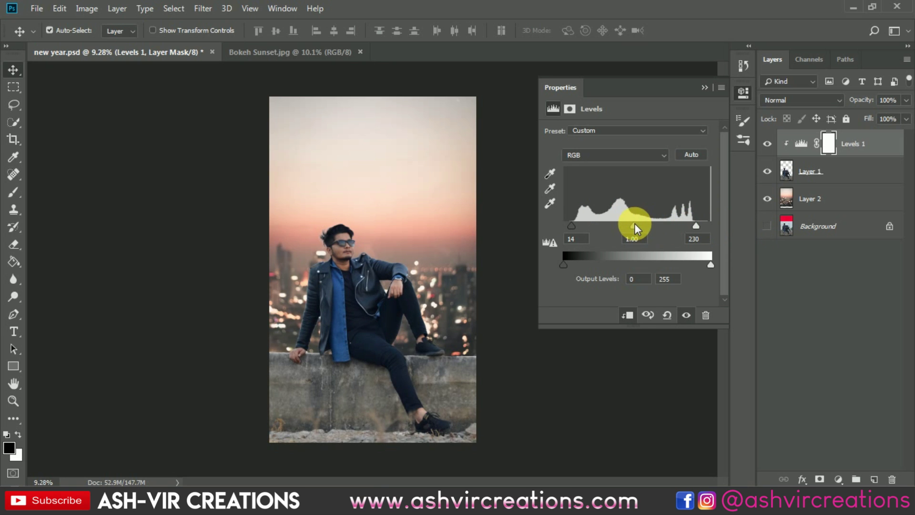
drag(634, 224, 628, 224)
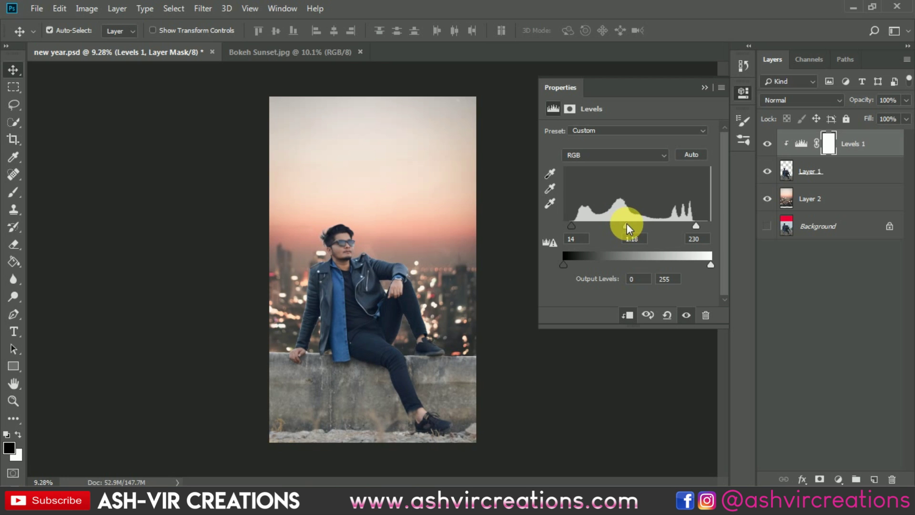
click(704, 88)
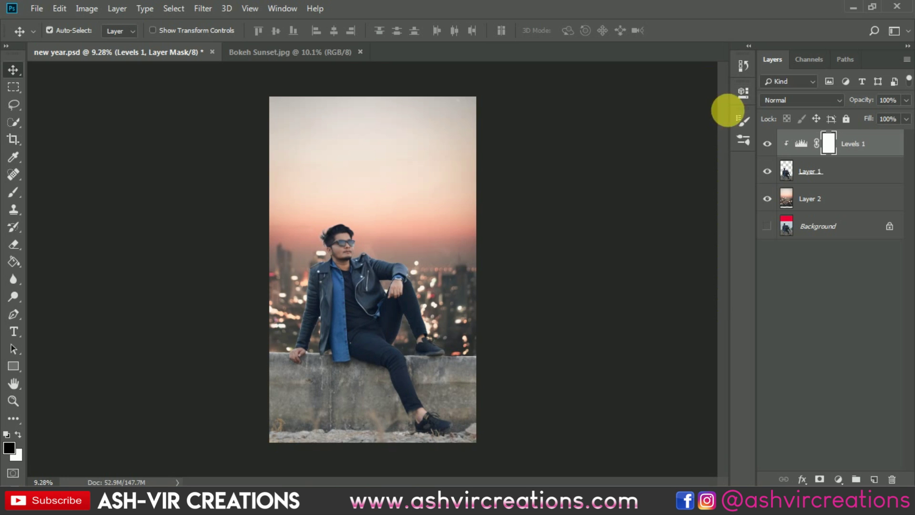
Compare the man with and without the Levels adjustment and examine how he blends with the sunset background.
click(769, 143)
click(768, 144)
click(769, 143)
click(769, 144)
click(769, 143)
click(768, 143)
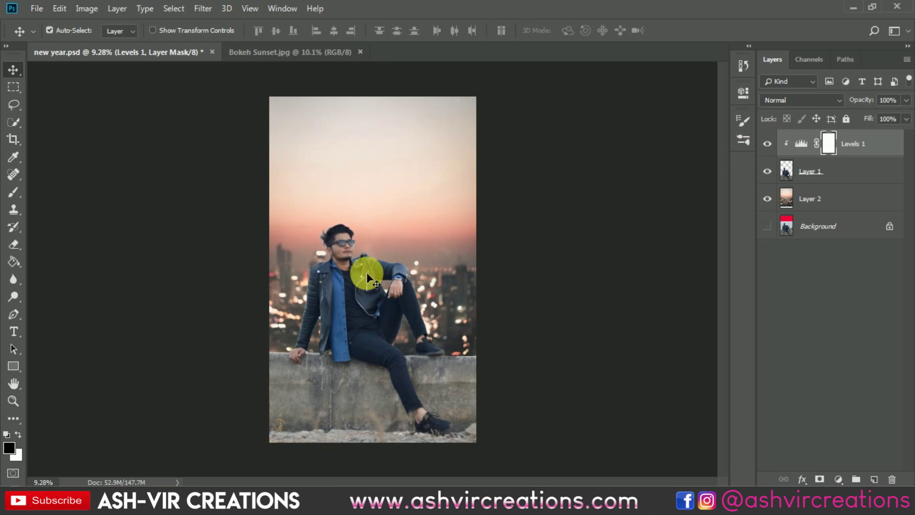
scroll(320, 259, up, 3)
scroll(321, 260, down, 1)
scroll(321, 259, up, 1)
scroll(321, 259, down, 1)
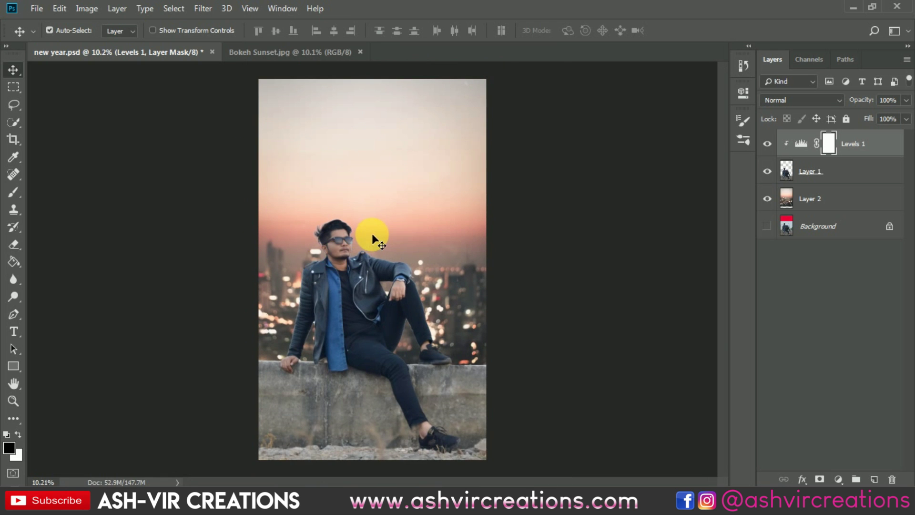
scroll(372, 233, up, 6)
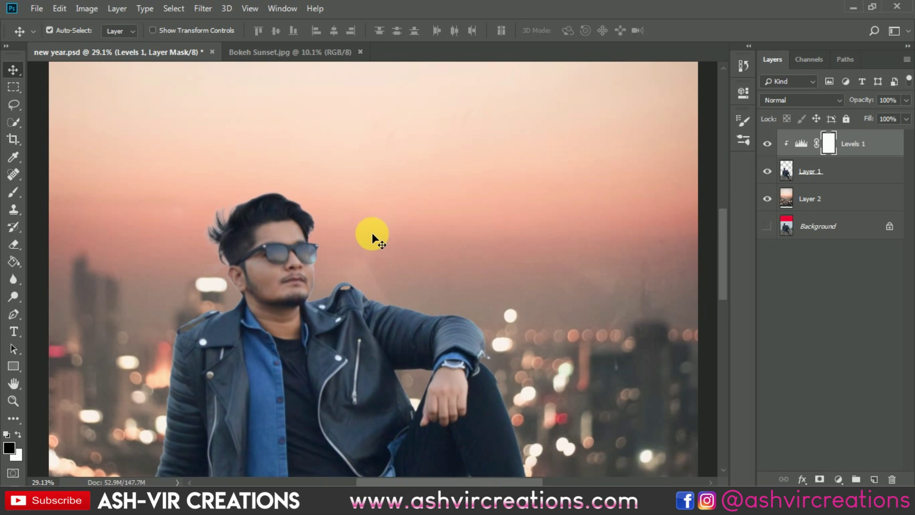
scroll(372, 233, down, 6)
Move the sunset Layer 2 slightly down behind the man and load its outline as a selection.
click(416, 201)
drag(419, 192, 420, 207)
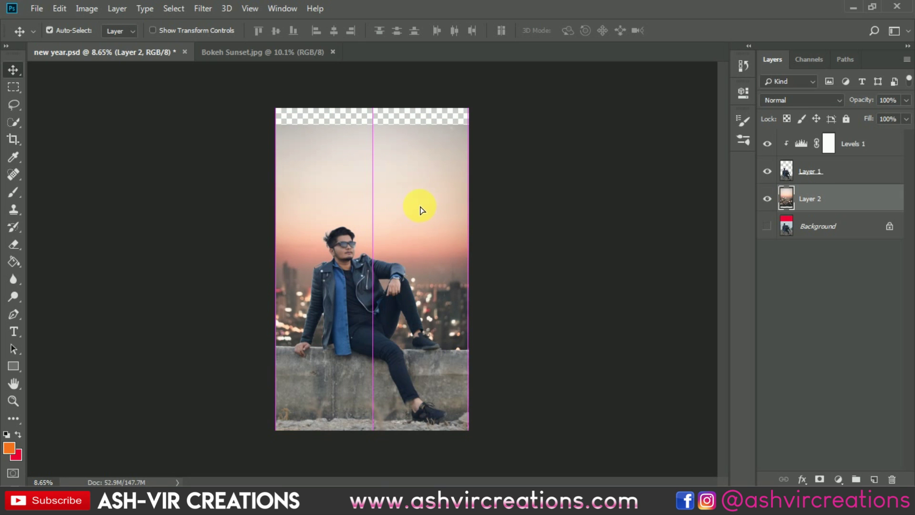
scroll(422, 184, down, 1)
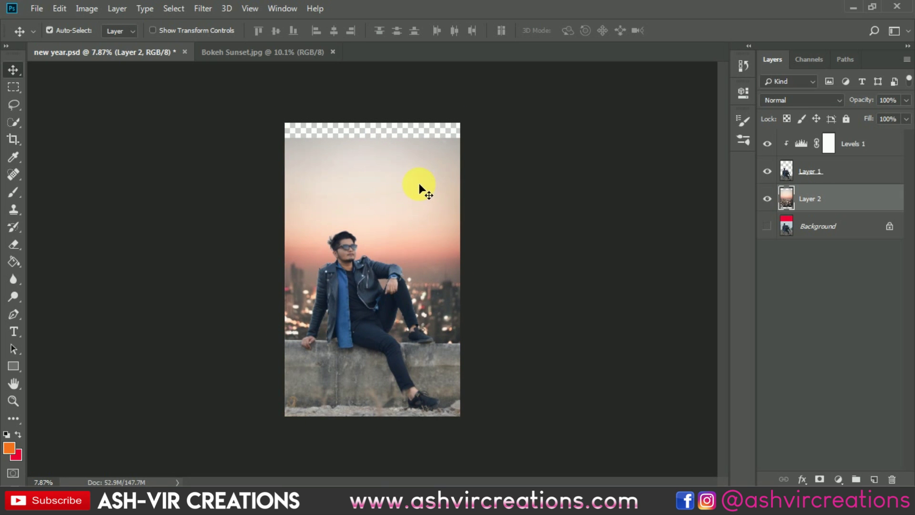
scroll(418, 183, up, 2)
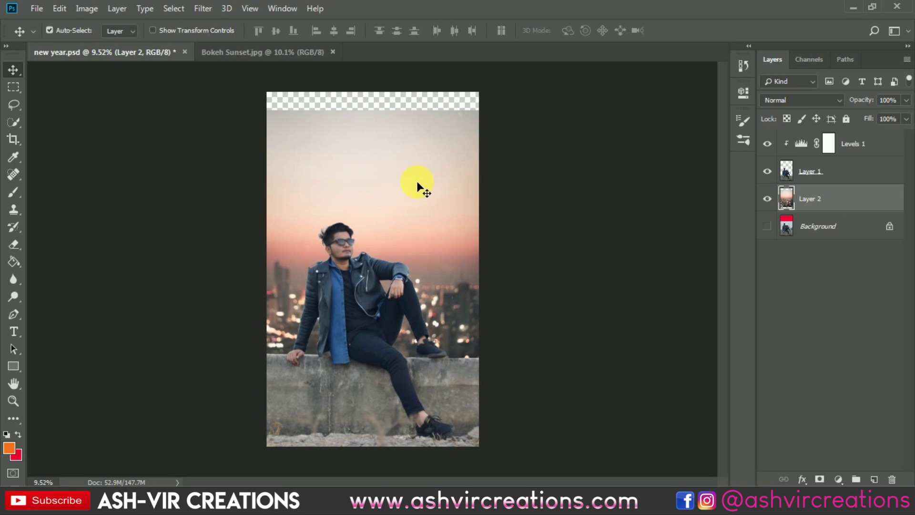
ctrl+click(795, 203)
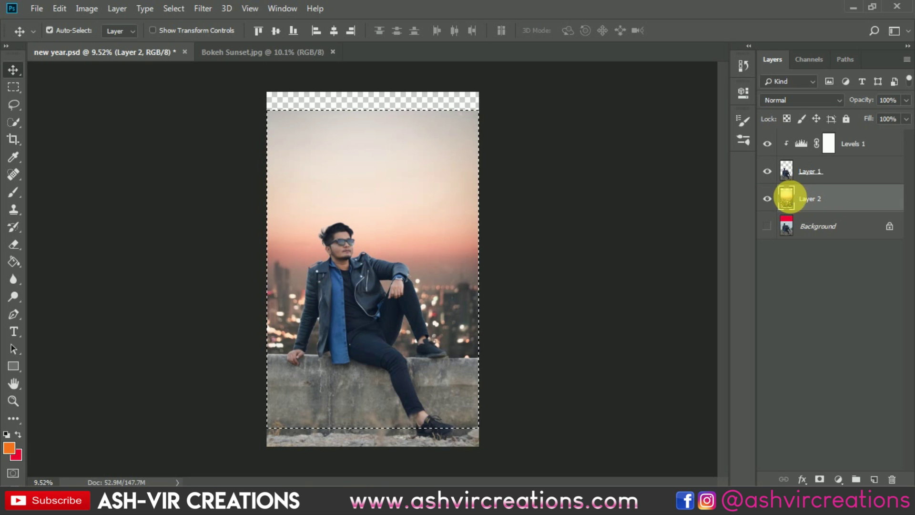
Crop the canvas to remove the transparent strip above the sunset while keeping the ground below the wall.
key(c)
click(365, 340)
drag(382, 435, 383, 443)
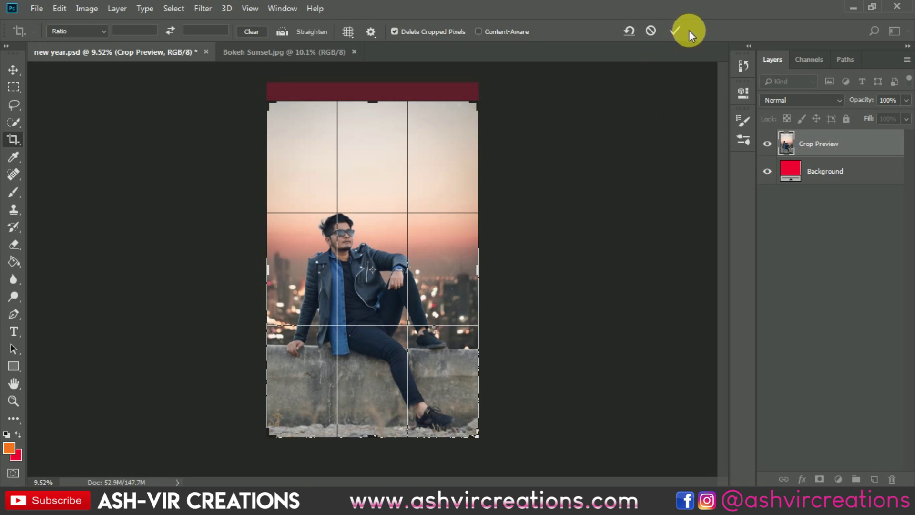
click(675, 31)
key(v)
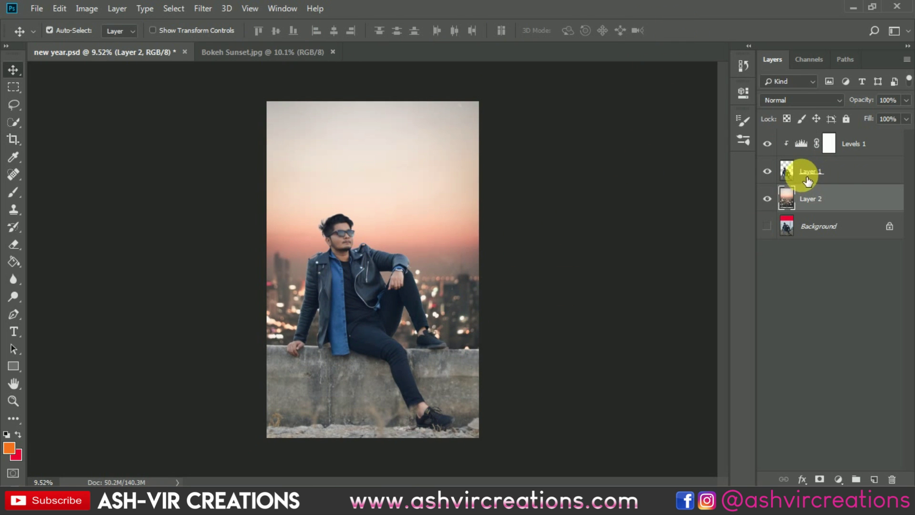
Compare the man with and without the Levels adjustment, and merge Levels 1 with Layer 1.
click(808, 176)
click(768, 143)
click(768, 144)
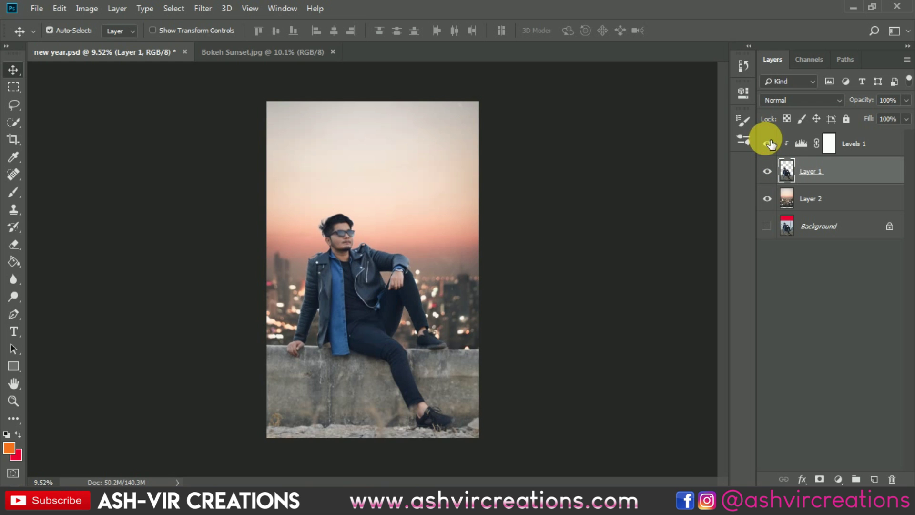
shift+click(853, 151)
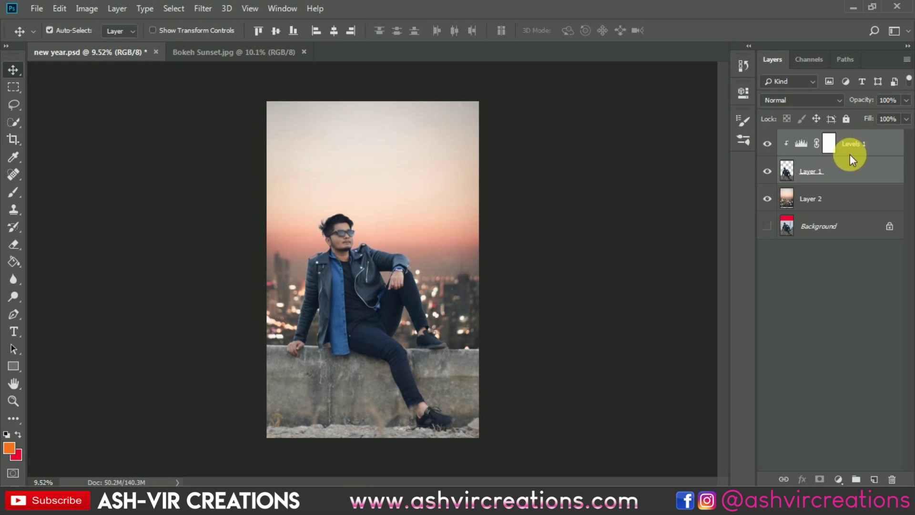
right_click(850, 153)
click(704, 374)
Add a new empty layer above the merged Levels 1 layer and clip it to the man.
scroll(362, 285, up, 1)
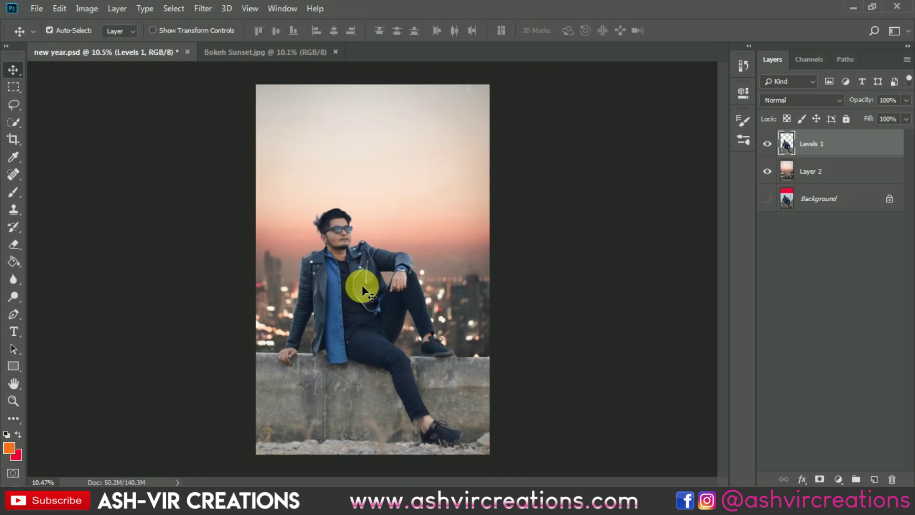
scroll(362, 286, up, 5)
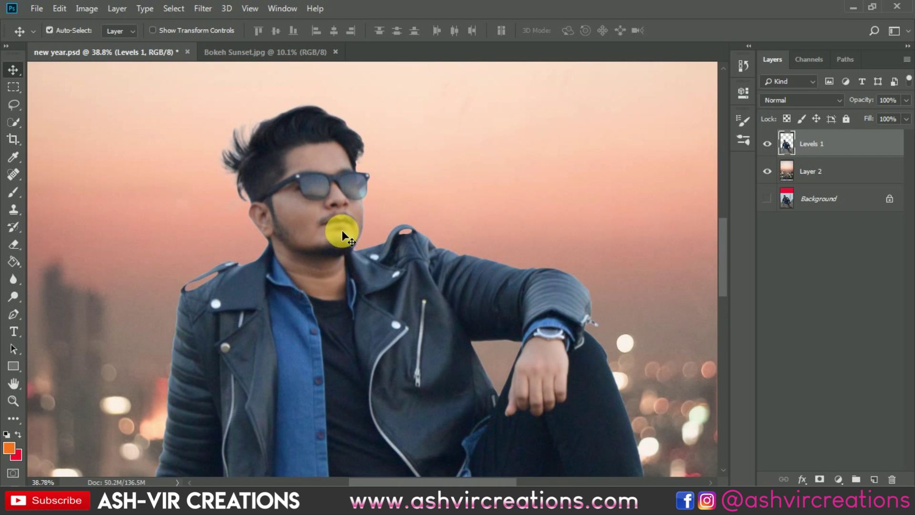
drag(436, 263, 538, 204)
drag(276, 289, 314, 174)
scroll(332, 257, up, 2)
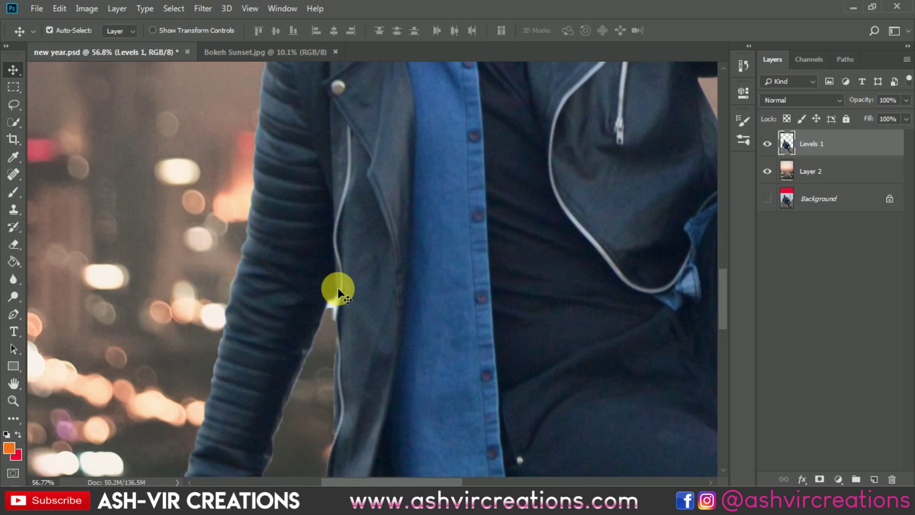
click(874, 478)
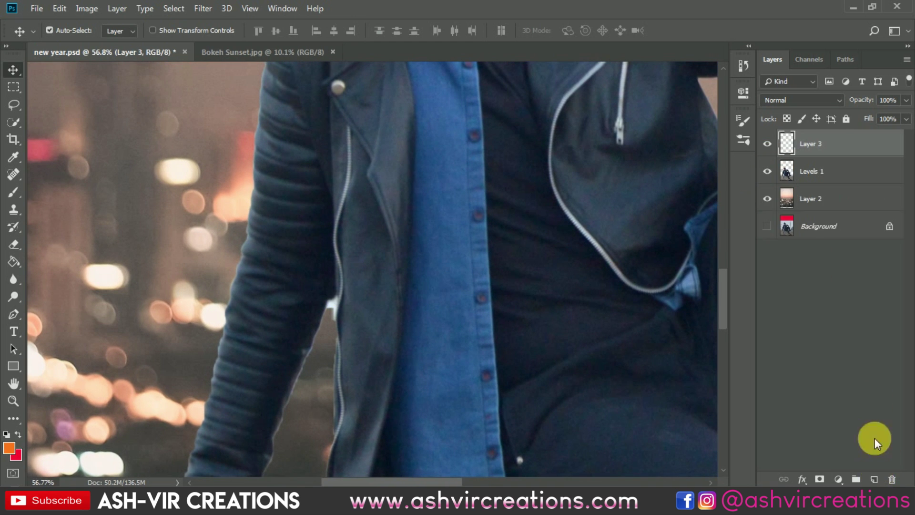
right_click(834, 146)
click(699, 234)
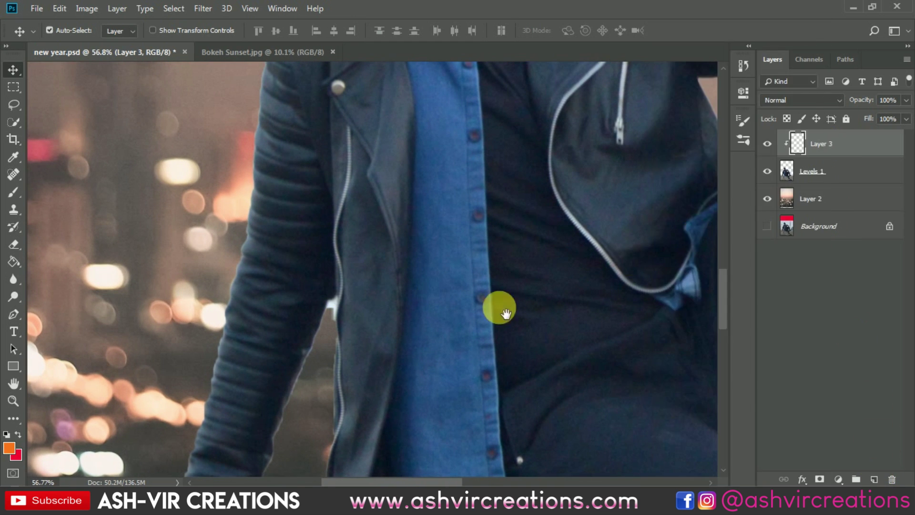
Erase the white remnant between the sleeve and jacket on the Levels 1 layer using a hard round eraser of 9 px, reduced to 6 px.
scroll(496, 306, down, 3)
scroll(300, 165, up, 3)
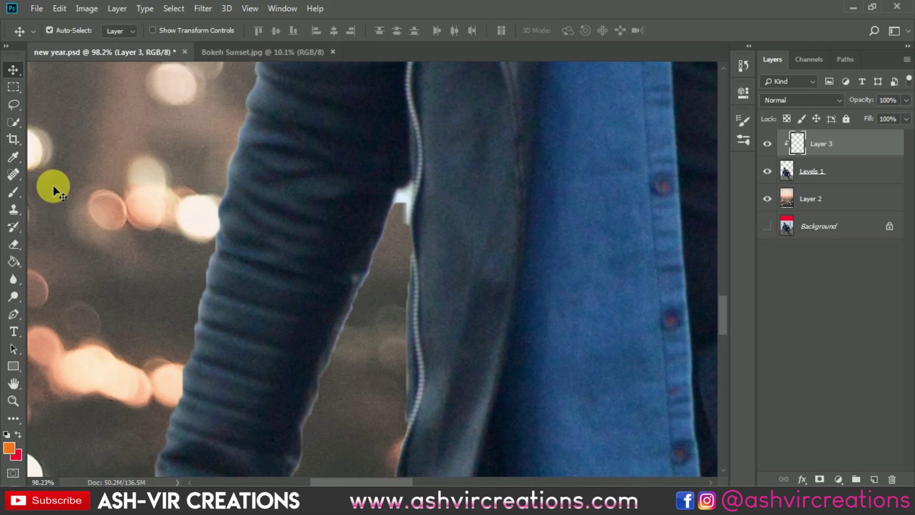
click(768, 171)
click(767, 171)
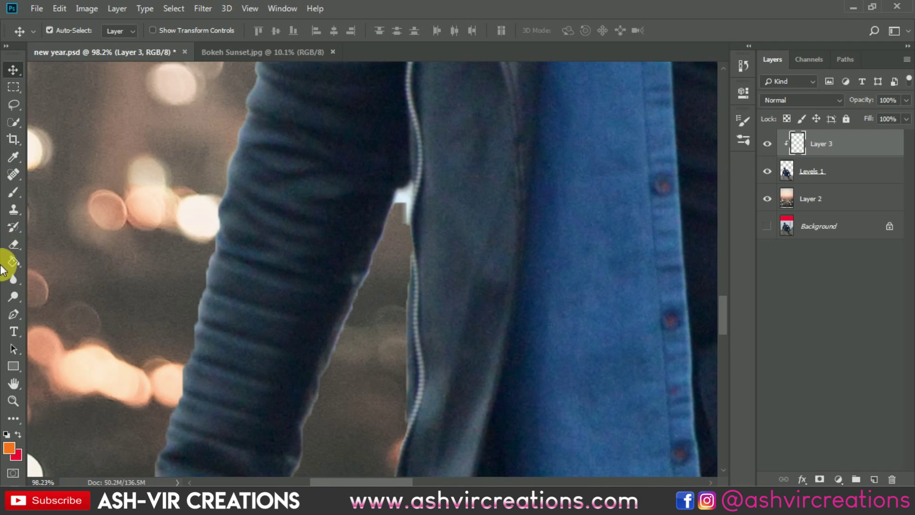
click(13, 244)
click(786, 171)
scroll(393, 205, up, 2)
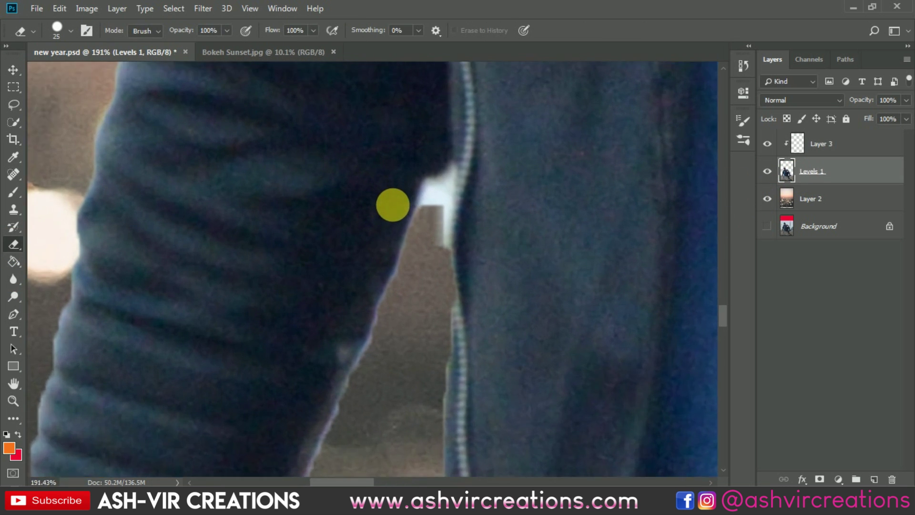
key(bracketleft)
key(bracketleft)
key(bracketleft)
key(bracketleft)
scroll(436, 183, up, 1)
right_click(436, 183)
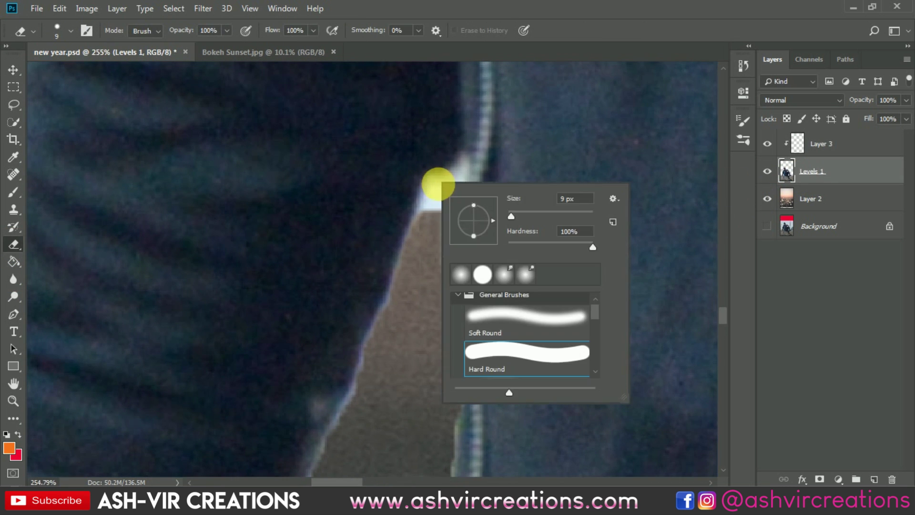
double_click(485, 354)
mouse_move(452, 191)
mouse_down()
mouse_move(442, 225)
mouse_move(453, 187)
mouse_move(454, 298)
mouse_move(466, 194)
mouse_move(454, 212)
mouse_move(452, 259)
mouse_move(452, 211)
mouse_move(462, 169)
mouse_move(462, 188)
mouse_up()
key(bracketleft)
key(bracketleft)
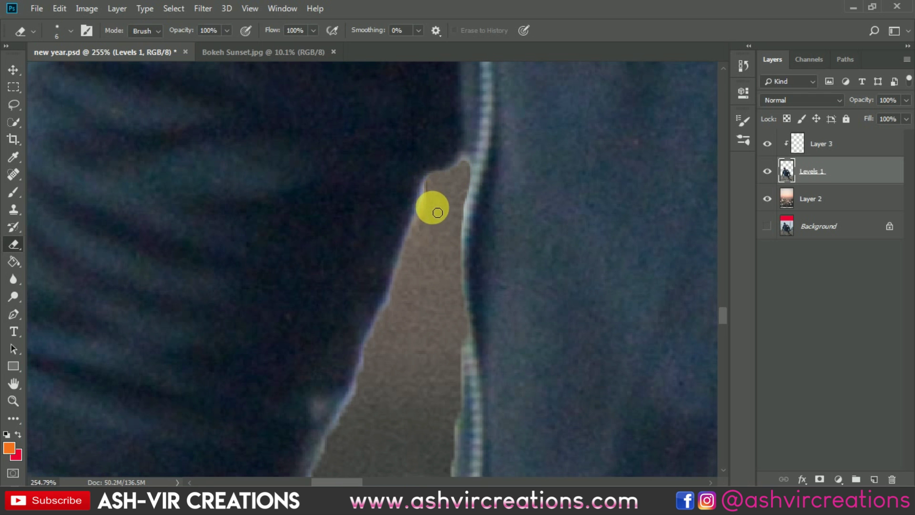
Make Layer 3 active for painting with a soft round brush of about 80 px and sample the sleeve's dark colour.
scroll(434, 206, down, 3)
click(7, 192)
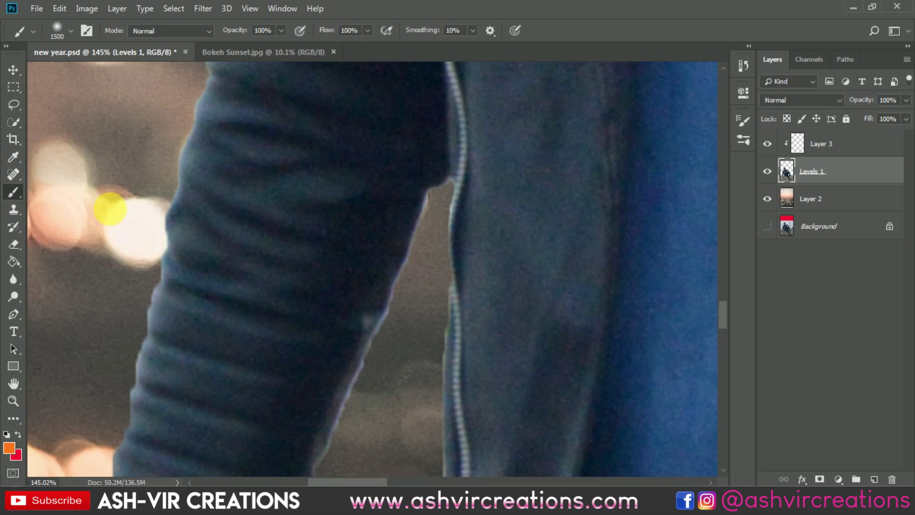
click(818, 143)
mouse_move(493, 247)
mouse_down()
mouse_move(501, 170)
mouse_move(447, 147)
mouse_up()
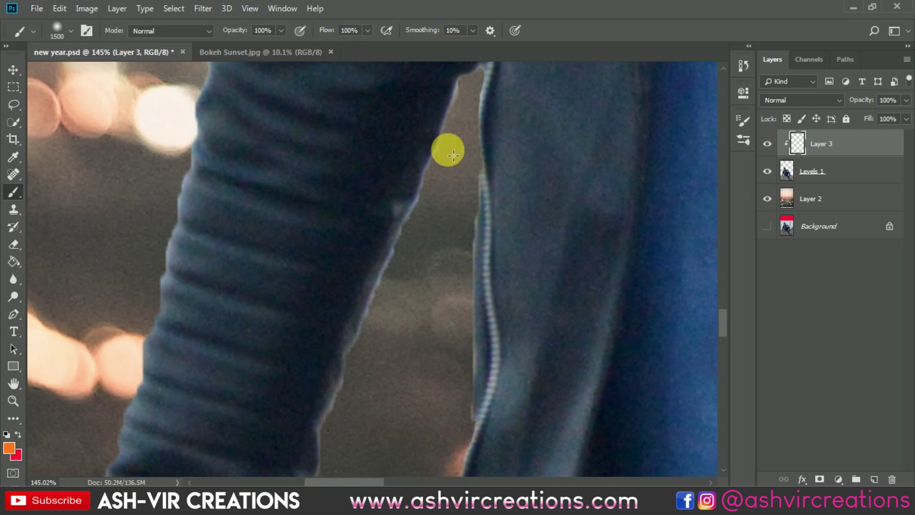
alt+click(439, 128)
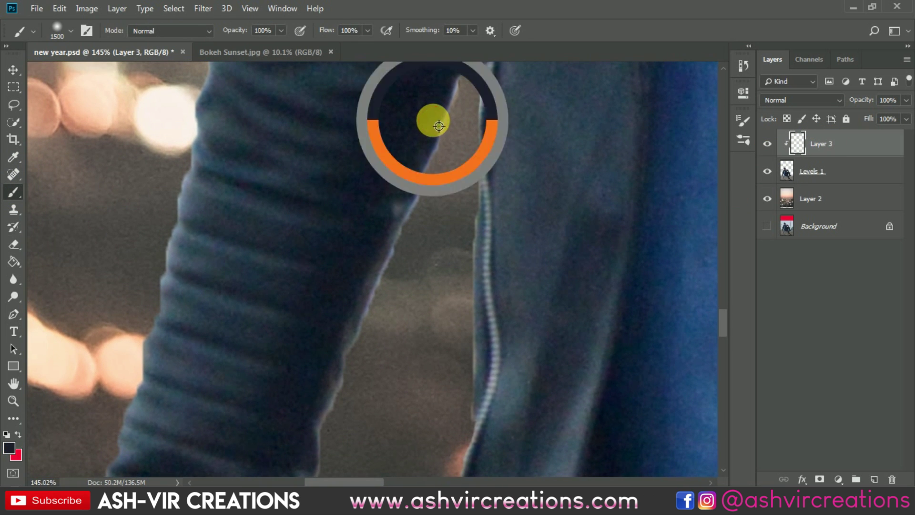
right_click(438, 125)
drag(528, 150, 514, 150)
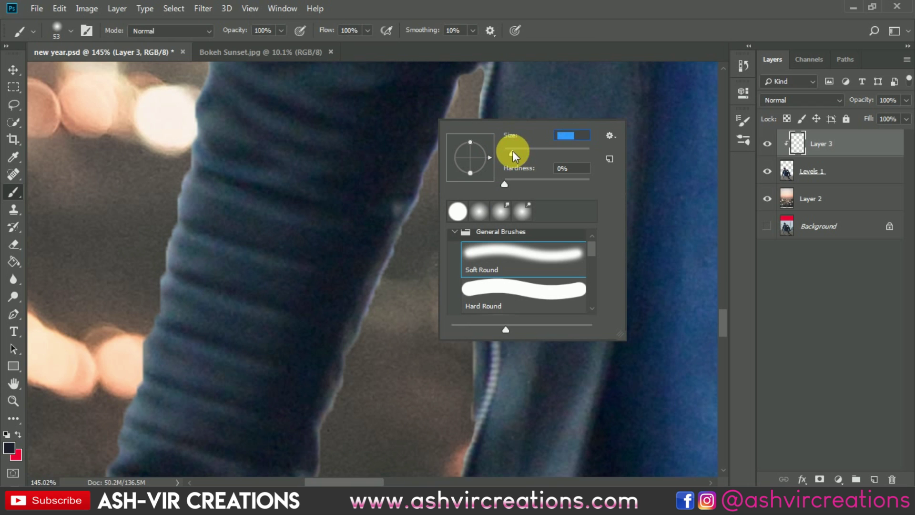
click(541, 147)
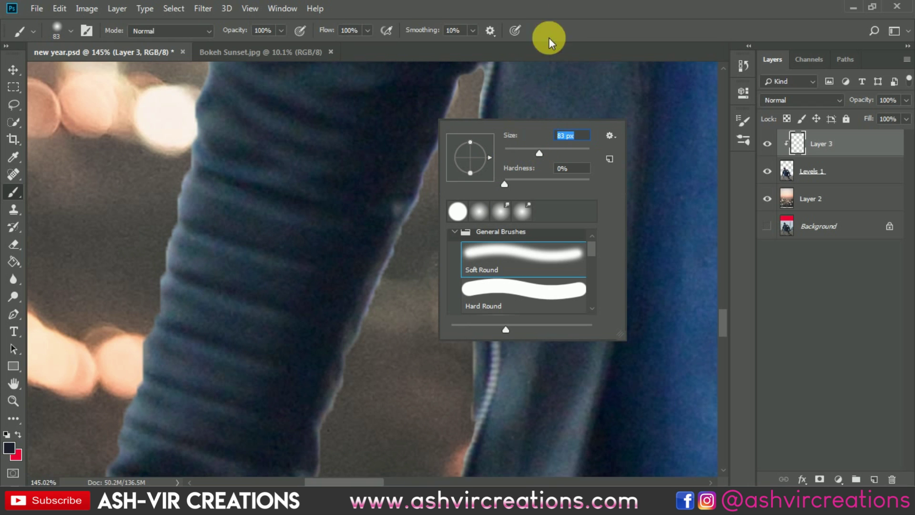
click(585, 4)
alt+click(438, 107)
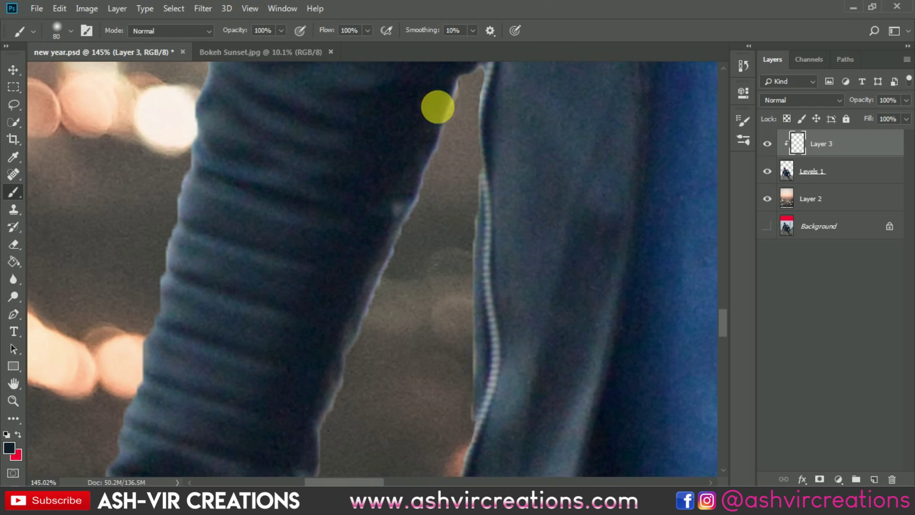
Paint the dark colour over the light fringe along the sleeve's inner edge with brush sizes 30 to 70, undoing the last stroke.
mouse_move(457, 98)
mouse_down()
mouse_move(437, 149)
mouse_move(436, 210)
mouse_up()
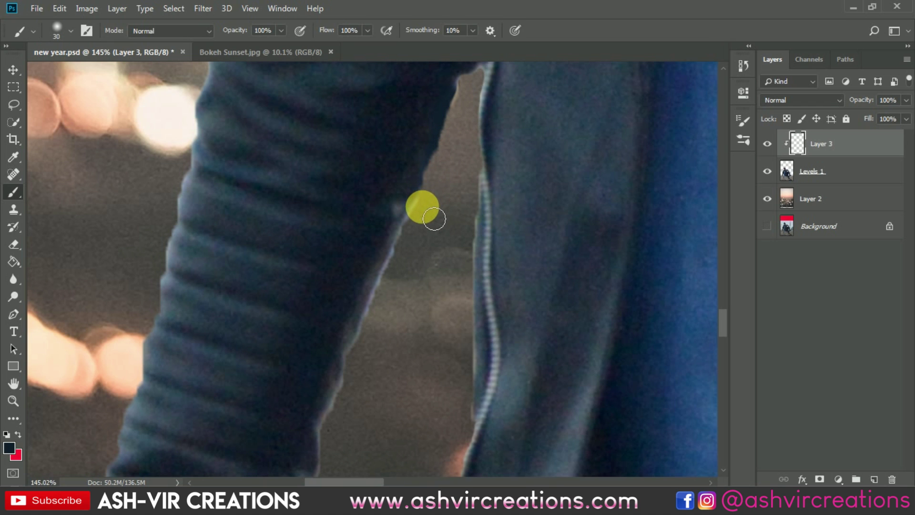
key(bracketright)
key(bracketright)
key(bracketright)
key(bracketright)
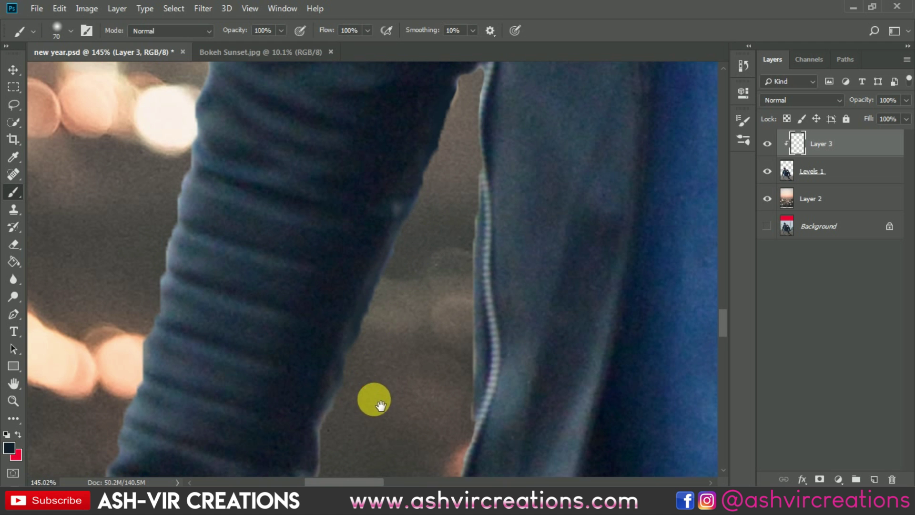
drag(374, 401, 379, 282)
scroll(379, 283, down, 3)
scroll(379, 283, up, 1)
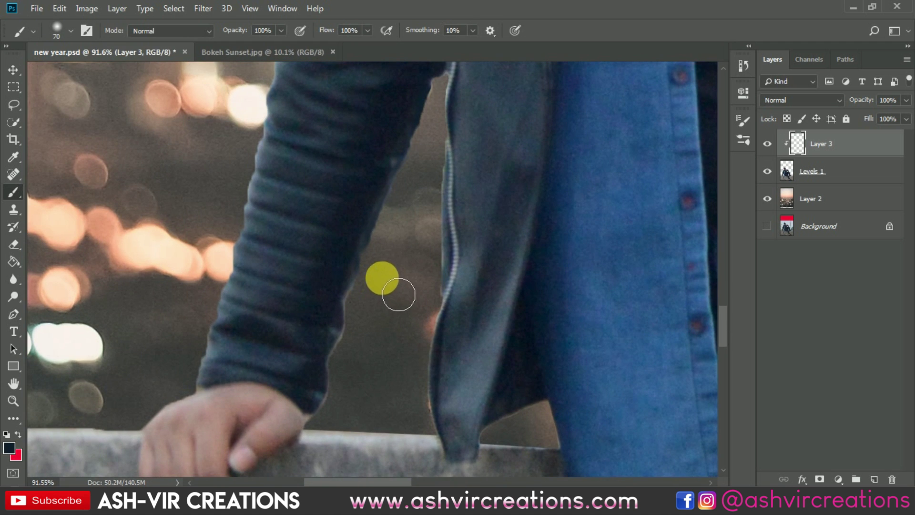
mouse_move(394, 210)
mouse_down()
mouse_move(381, 286)
mouse_move(368, 288)
mouse_move(439, 210)
mouse_move(370, 339)
mouse_move(378, 351)
mouse_move(348, 353)
mouse_move(366, 313)
mouse_move(388, 298)
mouse_move(337, 431)
mouse_move(386, 317)
mouse_move(328, 291)
mouse_move(414, 403)
mouse_up()
key(ctrl+z)
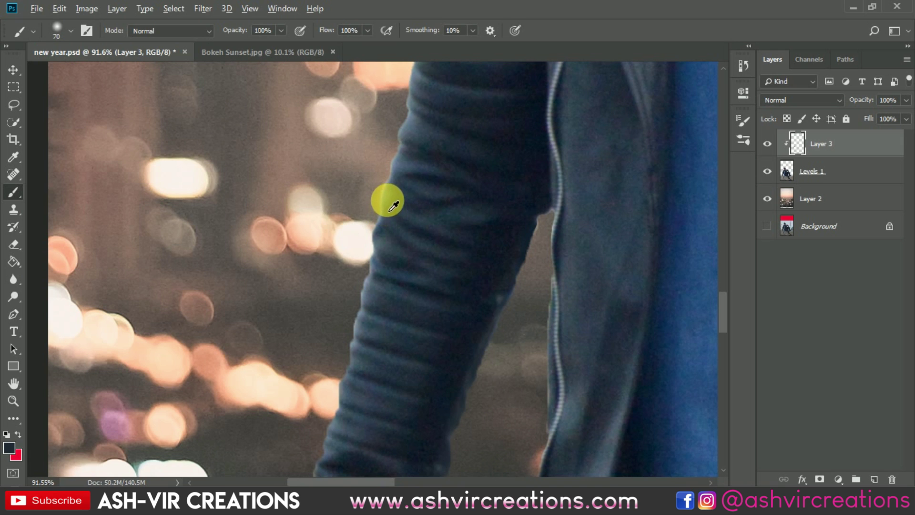
Sample jacket tones from the sleeve and paint over the light fringe along its outer edge.
alt+click(385, 192)
mouse_move(395, 208)
mouse_down()
mouse_move(368, 261)
mouse_move(348, 362)
mouse_move(308, 427)
mouse_move(298, 475)
mouse_move(381, 366)
mouse_move(387, 207)
mouse_move(352, 399)
mouse_up()
drag(436, 293, 437, 460)
mouse_move(424, 194)
mouse_down()
mouse_move(404, 345)
mouse_move(421, 284)
mouse_move(405, 404)
mouse_move(416, 364)
mouse_move(415, 389)
mouse_up()
drag(489, 285, 316, 312)
scroll(301, 206, down, 3)
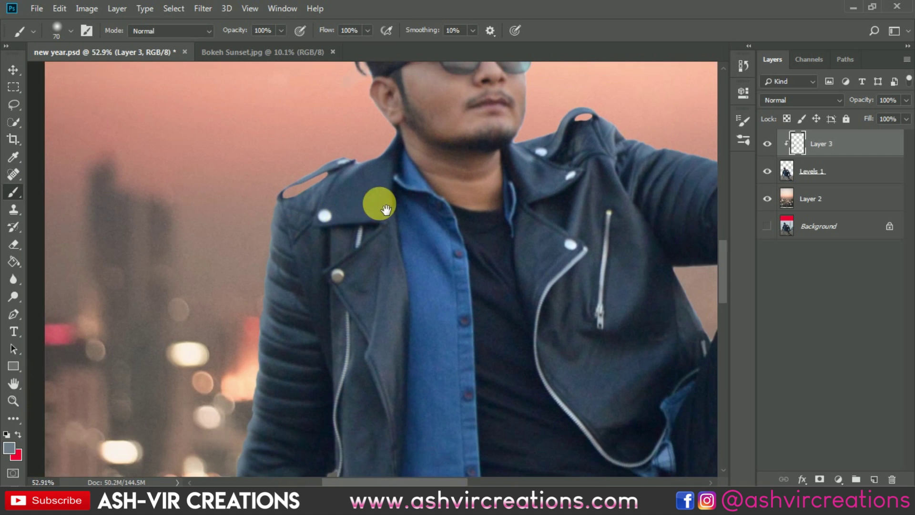
Paint sampled jacket blue over the fringe on the shoulder strap and the shoulder edge beside it, reducing the brush to 40 px.
drag(380, 204, 387, 238)
scroll(340, 165, up, 4)
alt+click(333, 236)
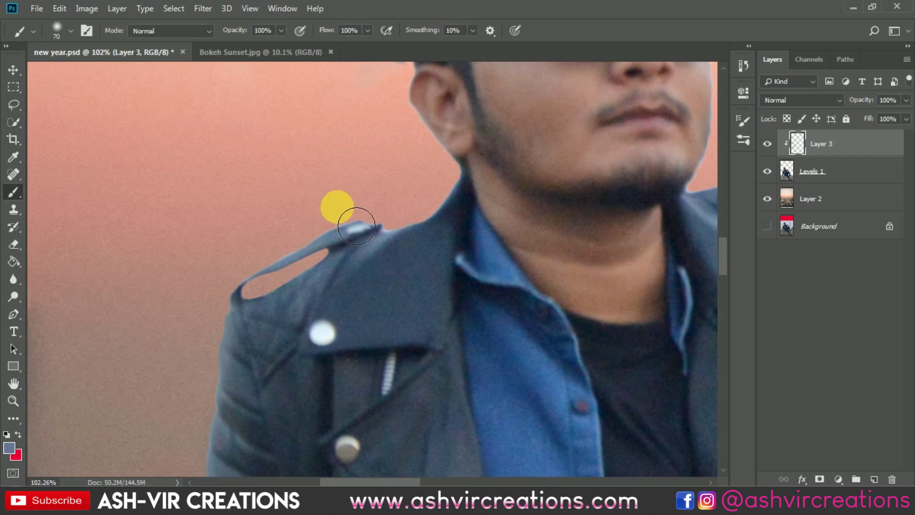
drag(357, 226, 241, 280)
alt+click(396, 241)
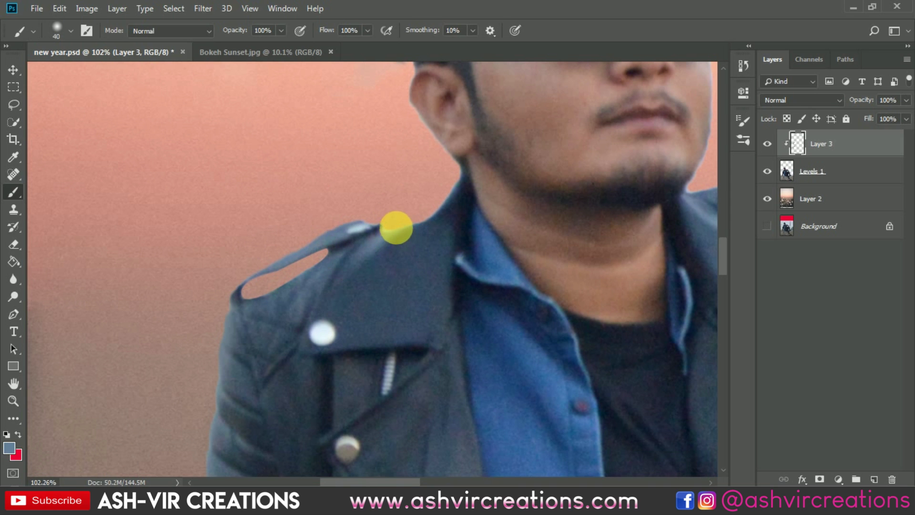
mouse_move(397, 233)
mouse_down()
mouse_move(455, 204)
mouse_move(468, 180)
mouse_move(439, 210)
mouse_move(295, 274)
mouse_move(303, 316)
mouse_move(304, 288)
mouse_move(287, 264)
mouse_move(274, 279)
mouse_move(246, 219)
mouse_up()
Sample nearby skin tones and paint over the light fringe along the ear and the cheek below the sunglasses.
alt+click(282, 268)
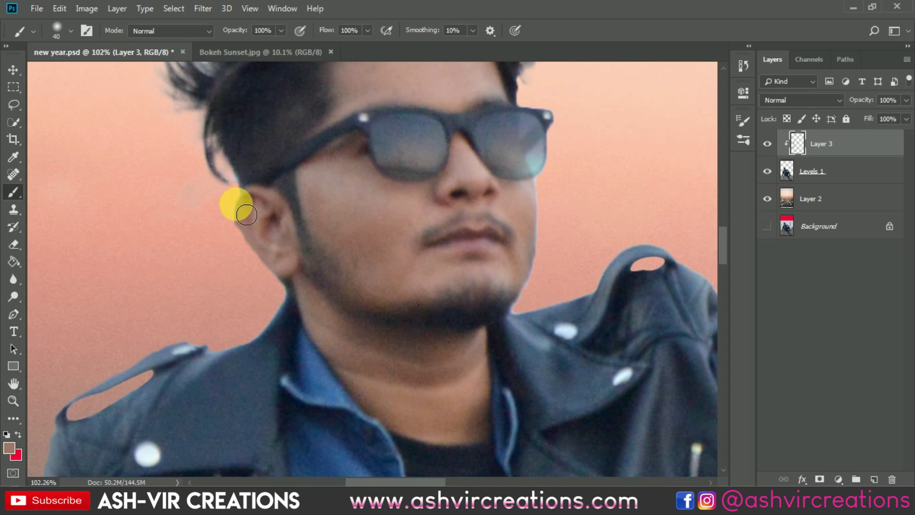
drag(483, 256, 361, 253)
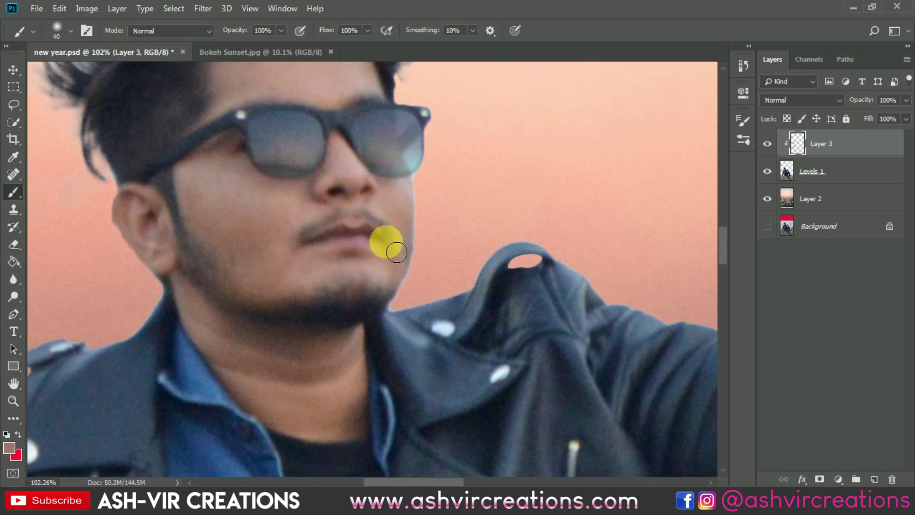
alt+click(403, 200)
mouse_move(428, 199)
mouse_down()
mouse_move(426, 293)
mouse_move(411, 316)
mouse_move(387, 312)
mouse_move(424, 304)
mouse_move(402, 282)
mouse_move(425, 295)
mouse_move(431, 196)
mouse_up()
alt+click(385, 304)
alt+click(404, 277)
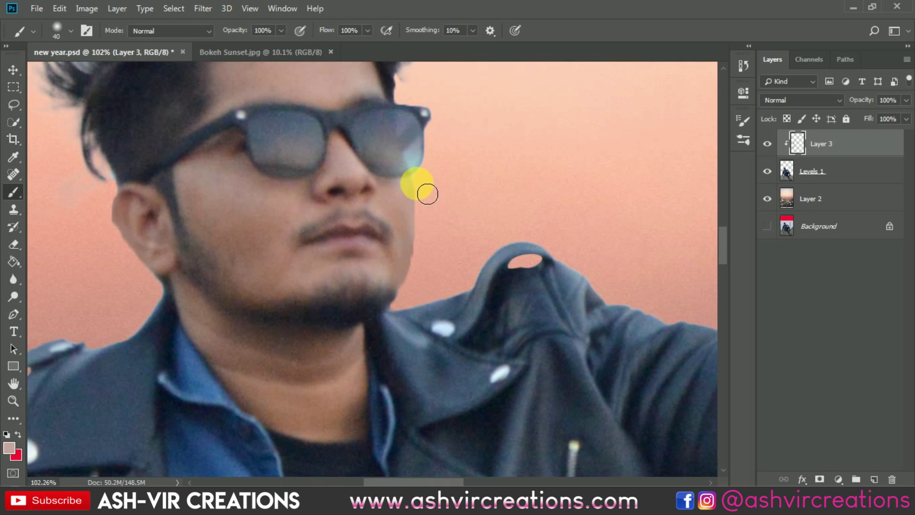
mouse_move(429, 192)
mouse_down()
mouse_move(429, 265)
mouse_move(415, 294)
mouse_move(430, 245)
mouse_move(436, 272)
mouse_up()
Sample the jacket's blue tone beside the neck for painting the edge of the far shoulder.
scroll(441, 267, down, 1)
alt+click(428, 303)
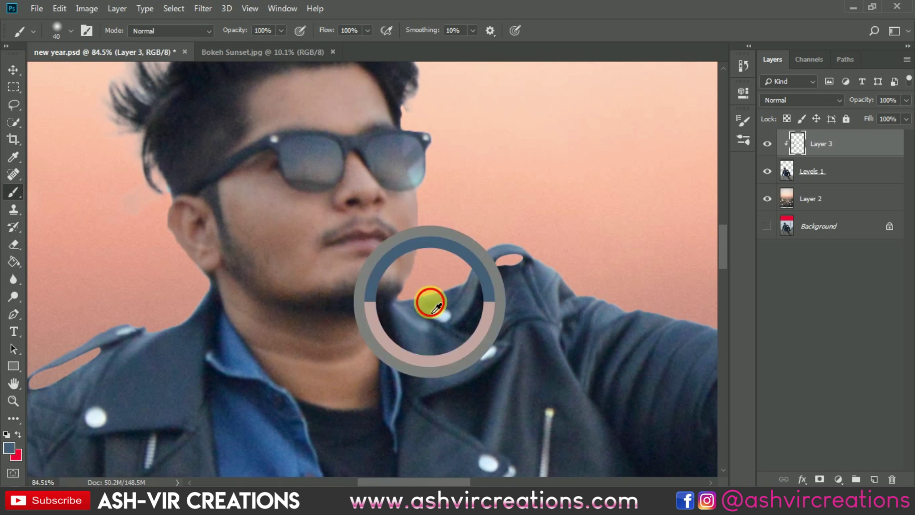
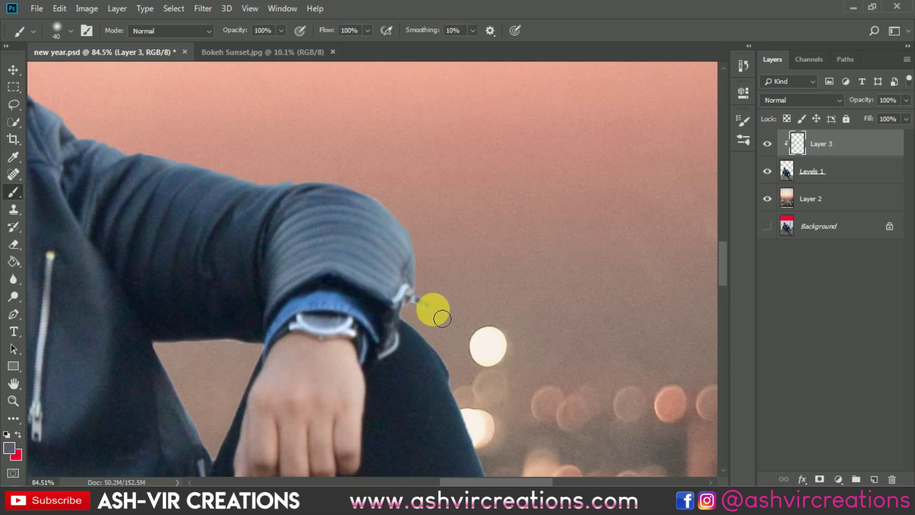
Paint over the light fringe on the cuff's zipper pull and along the outer trouser edge of the raised knee, using sampled tones.
mouse_move(442, 319)
mouse_down()
mouse_move(417, 317)
mouse_move(448, 340)
mouse_up()
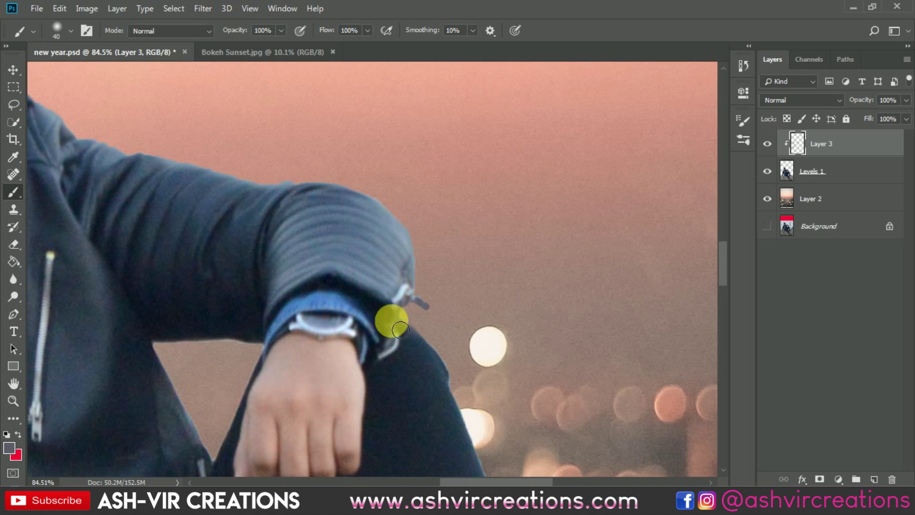
mouse_move(262, 354)
mouse_down()
mouse_move(207, 351)
mouse_move(205, 228)
mouse_move(222, 319)
mouse_up()
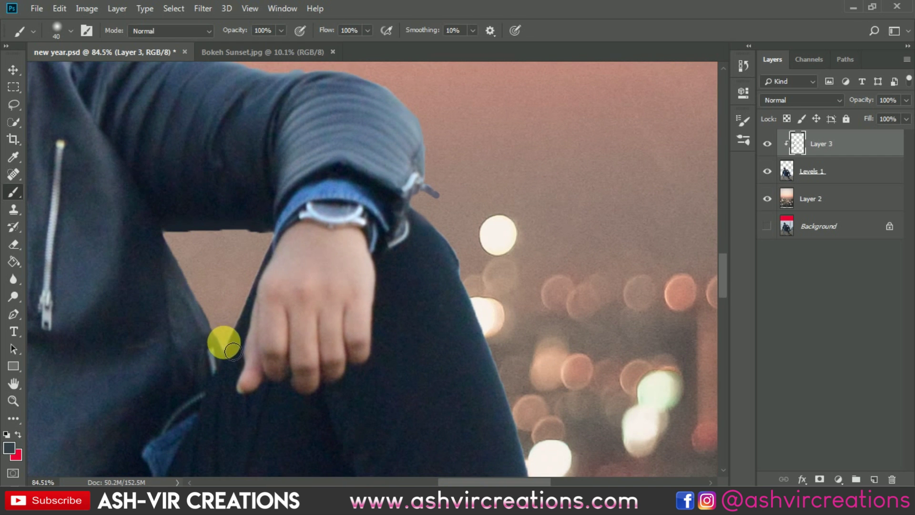
drag(432, 306, 332, 293)
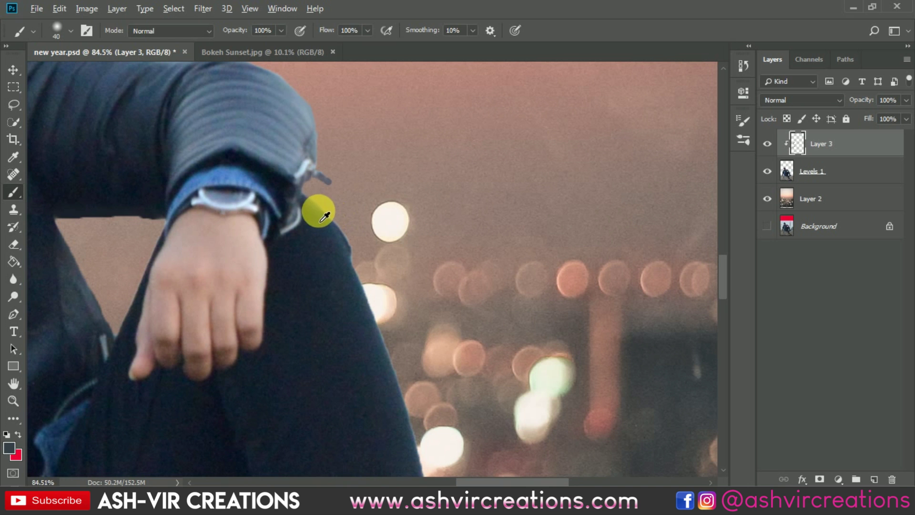
mouse_move(341, 222)
mouse_down()
mouse_move(382, 284)
mouse_move(375, 277)
mouse_move(414, 388)
mouse_move(454, 412)
mouse_move(381, 235)
mouse_move(359, 260)
mouse_move(387, 383)
mouse_move(380, 341)
mouse_up()
alt+click(347, 278)
mouse_move(358, 261)
mouse_down()
mouse_move(397, 409)
mouse_move(408, 414)
mouse_move(387, 271)
mouse_move(373, 291)
mouse_move(404, 402)
mouse_up()
mouse_move(384, 310)
mouse_down()
mouse_move(377, 284)
mouse_move(414, 407)
mouse_up()
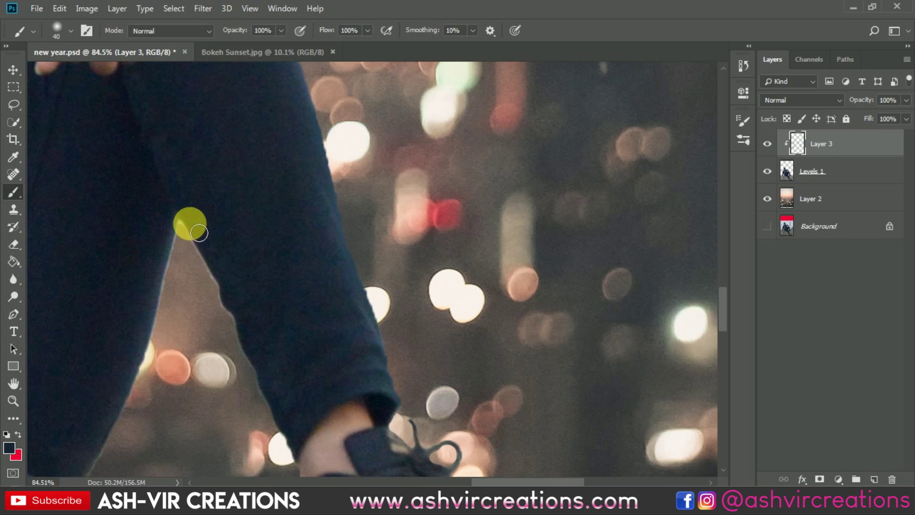
Paint dark trouser blue over the light fringe on both inner edges of the gap between the legs.
mouse_move(195, 230)
mouse_down()
mouse_move(261, 417)
mouse_move(262, 395)
mouse_move(296, 469)
mouse_up()
drag(287, 424, 363, 352)
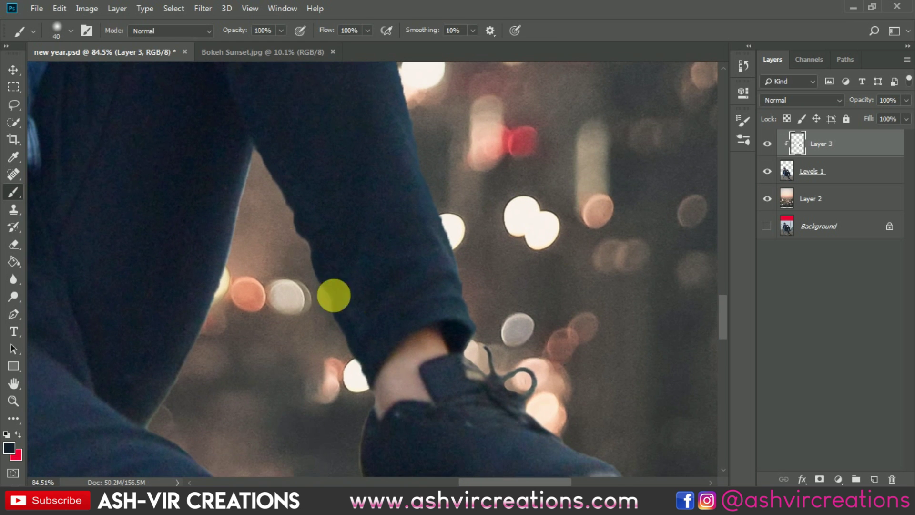
alt+click(238, 162)
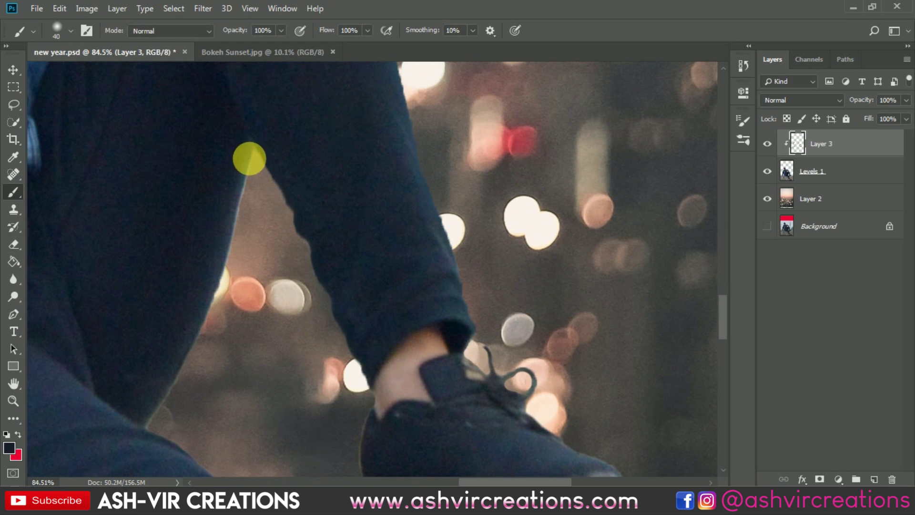
mouse_move(259, 168)
mouse_down()
mouse_move(261, 270)
mouse_move(251, 229)
mouse_move(250, 295)
mouse_move(254, 286)
mouse_move(242, 289)
mouse_move(222, 353)
mouse_move(236, 298)
mouse_move(209, 375)
mouse_move(161, 436)
mouse_move(198, 348)
mouse_move(229, 376)
mouse_move(237, 262)
mouse_up()
Sample the shoe's dark tone and paint over the light fringe along its heel down to the wall.
scroll(201, 357, down, 4)
scroll(191, 299, up, 1)
scroll(298, 308, up, 5)
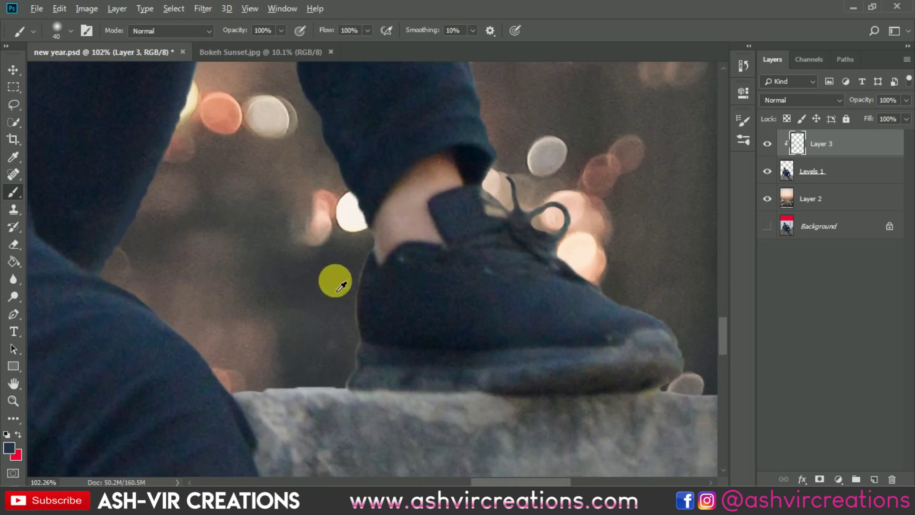
alt+click(372, 281)
drag(370, 265, 360, 373)
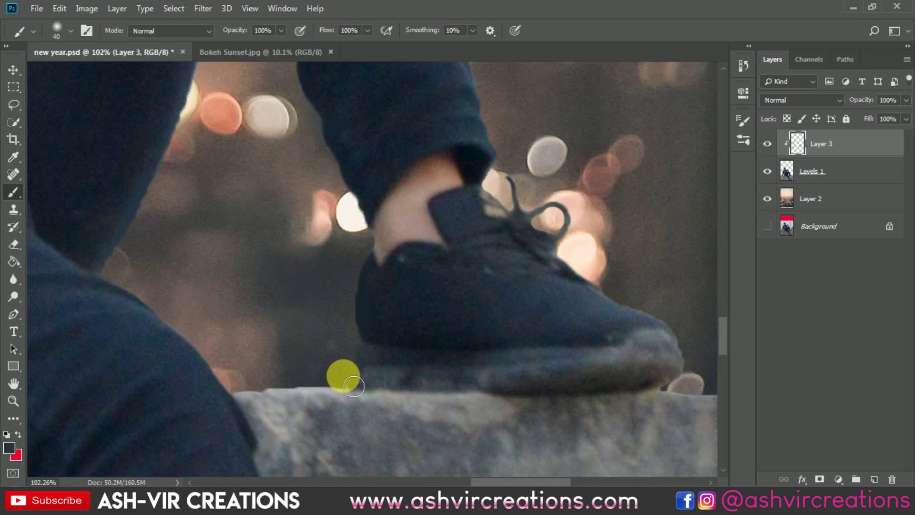
Paint over the light fringe around the shoe's toe and front sole with tones sampled from the shoe.
scroll(360, 381, right, 3)
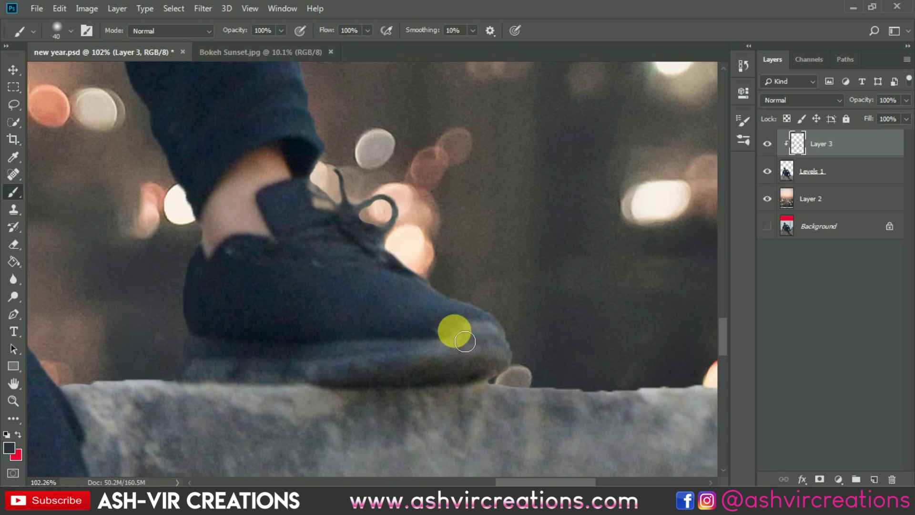
alt+click(427, 291)
mouse_move(504, 316)
mouse_down()
mouse_move(520, 347)
mouse_move(513, 384)
mouse_up()
alt+click(503, 350)
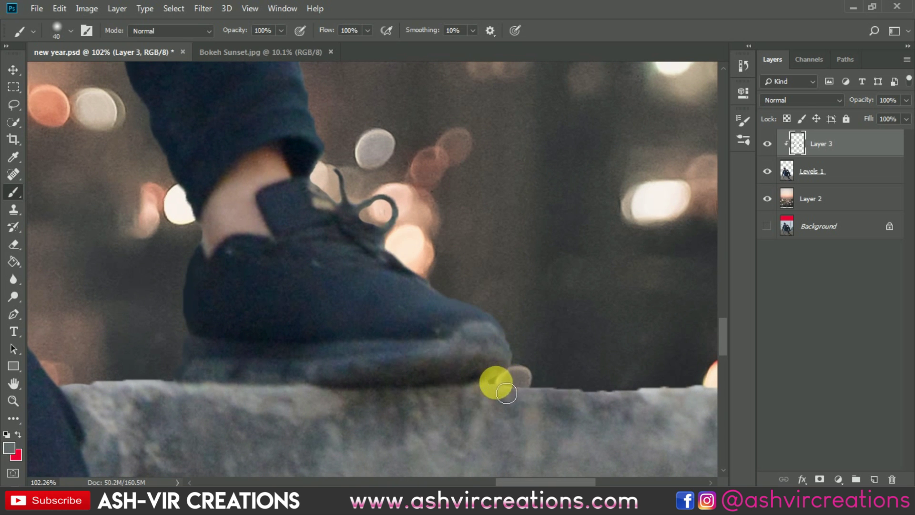
scroll(568, 375, down, 3)
alt+click(527, 367)
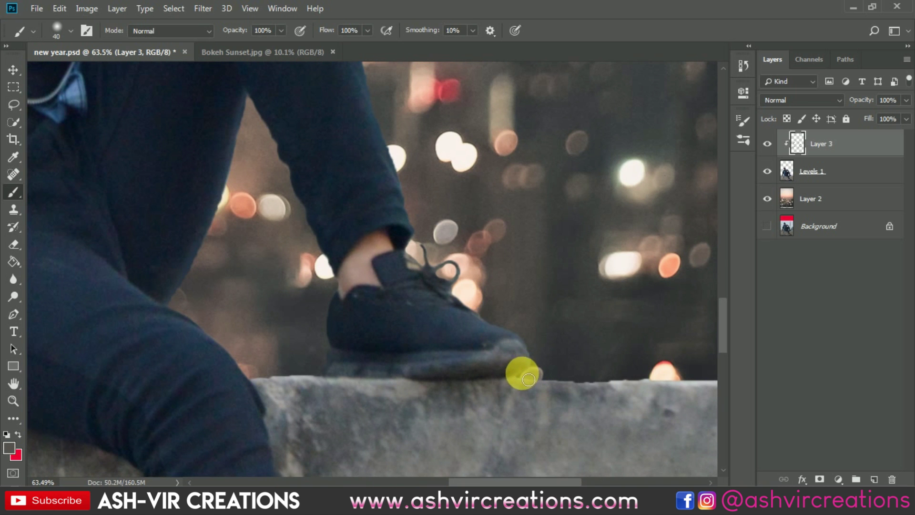
Sample a dark tone at the shoelaces and paint over the light fringe around the lace loop.
scroll(568, 381, down, 6)
drag(211, 351, 315, 354)
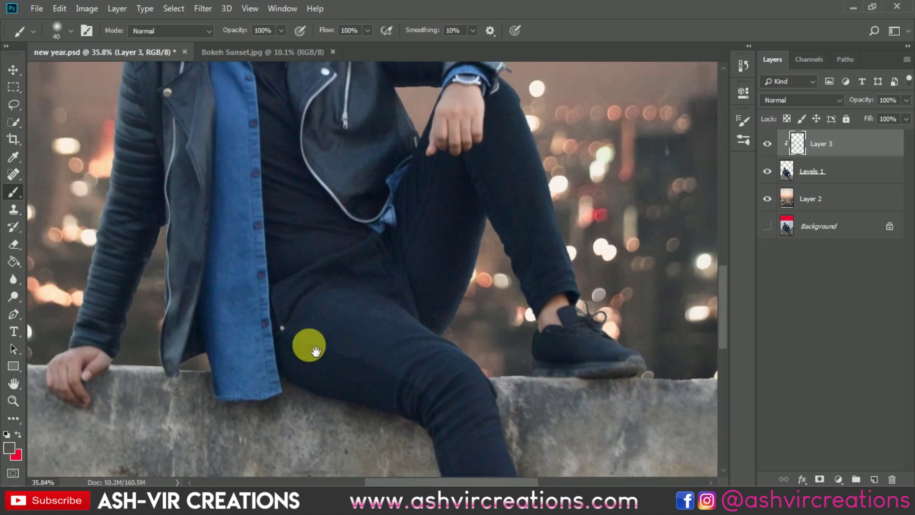
drag(593, 371, 329, 374)
scroll(329, 362, up, 8)
click(300, 271)
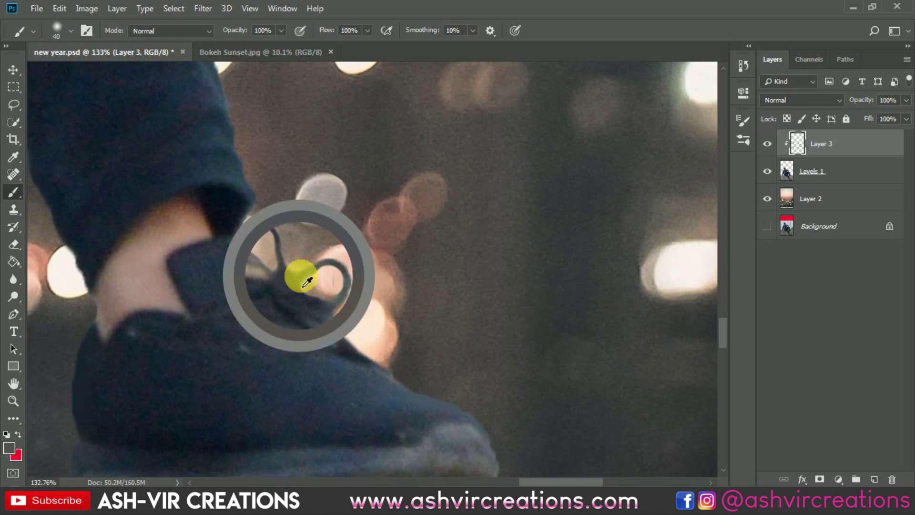
mouse_move(345, 273)
mouse_down()
mouse_move(383, 302)
mouse_move(356, 316)
mouse_move(386, 300)
mouse_move(285, 237)
mouse_move(285, 269)
mouse_move(280, 261)
mouse_move(300, 267)
mouse_up()
Paint over the light fringe around the gap between the jacket hem and the denim shirt with sampled dark and blue tones.
scroll(296, 255, down, 6)
drag(156, 262, 550, 267)
drag(263, 303, 582, 322)
alt+click(464, 337)
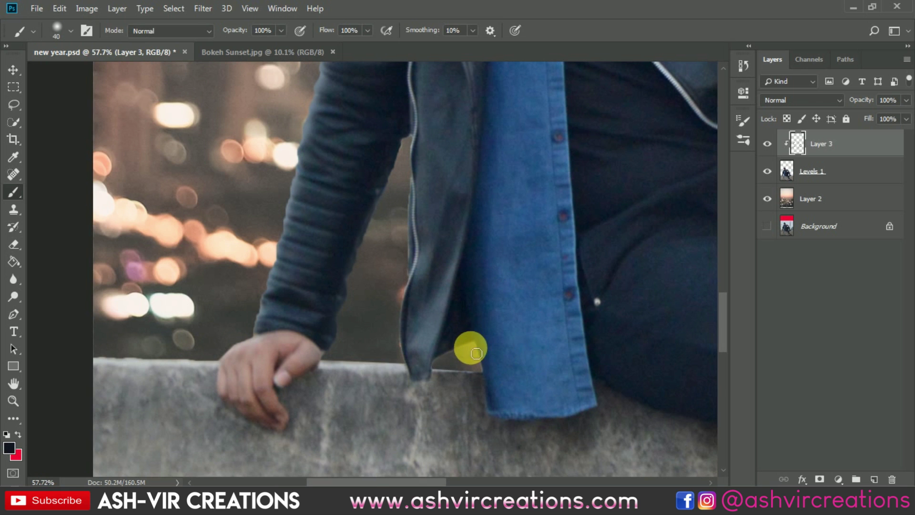
drag(443, 370, 493, 366)
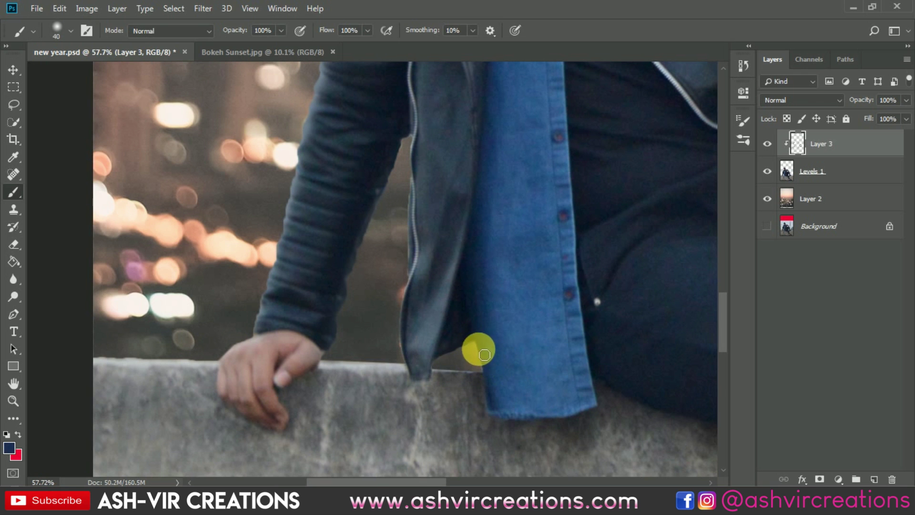
Sample jacket tones and paint over the light fringe along the open jacket front beside the zipper, down to the hem.
alt+click(403, 182)
alt+click(417, 205)
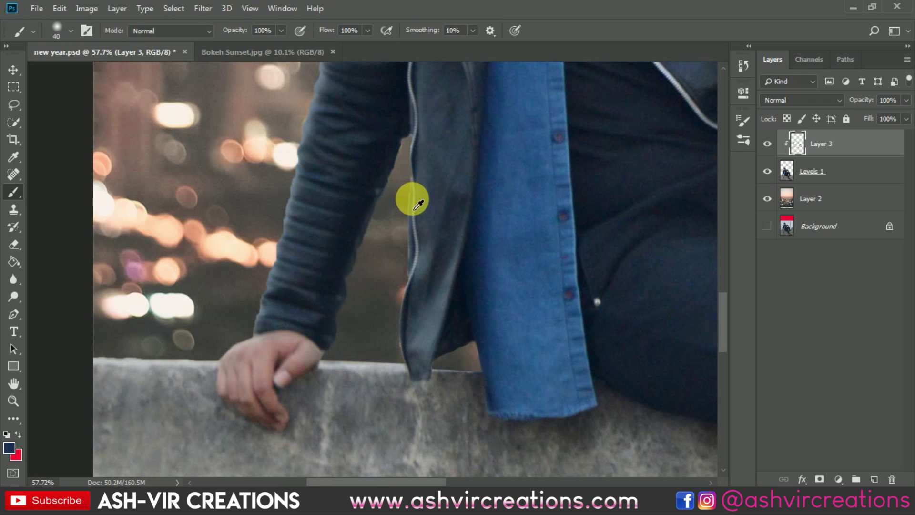
scroll(414, 200, up, 6)
alt+click(410, 202)
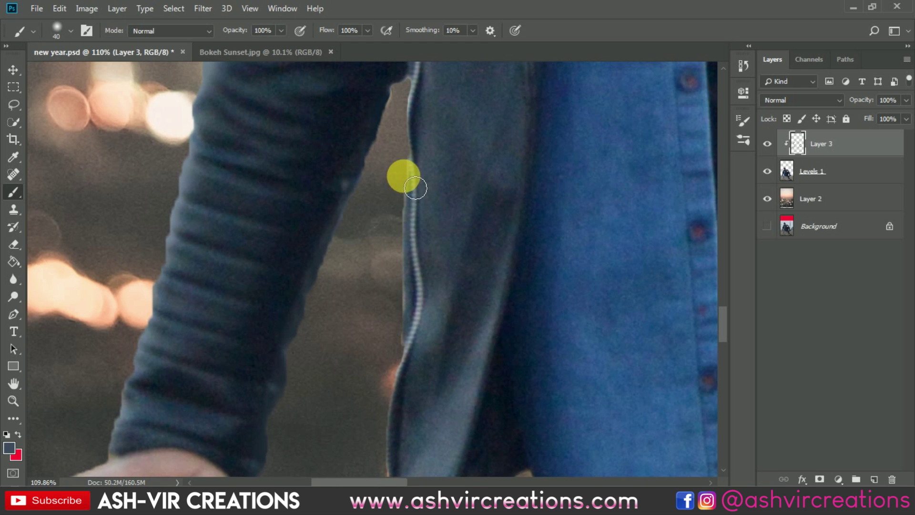
mouse_move(404, 177)
mouse_down()
mouse_move(405, 349)
mouse_move(430, 329)
mouse_move(427, 272)
mouse_up()
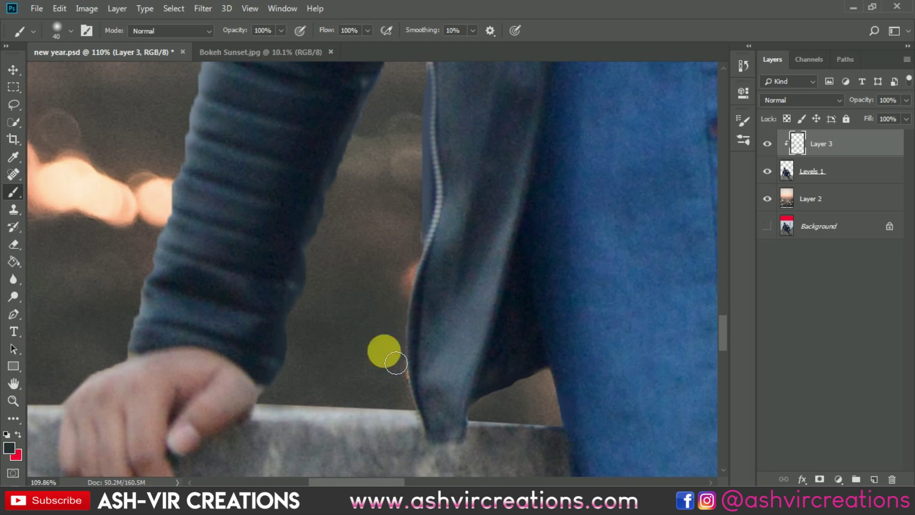
drag(403, 355, 404, 402)
Select the Levels 1 layer and switch to the 6 px Eraser for the edge between the resting hand's cuff and the wall.
scroll(392, 306, down, 7)
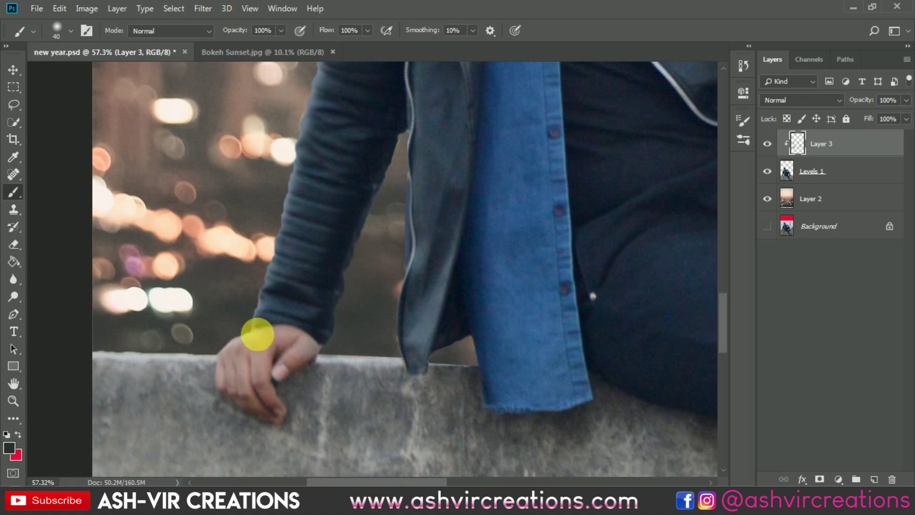
scroll(329, 347, down, 1)
scroll(334, 349, up, 7)
scroll(345, 358, up, 3)
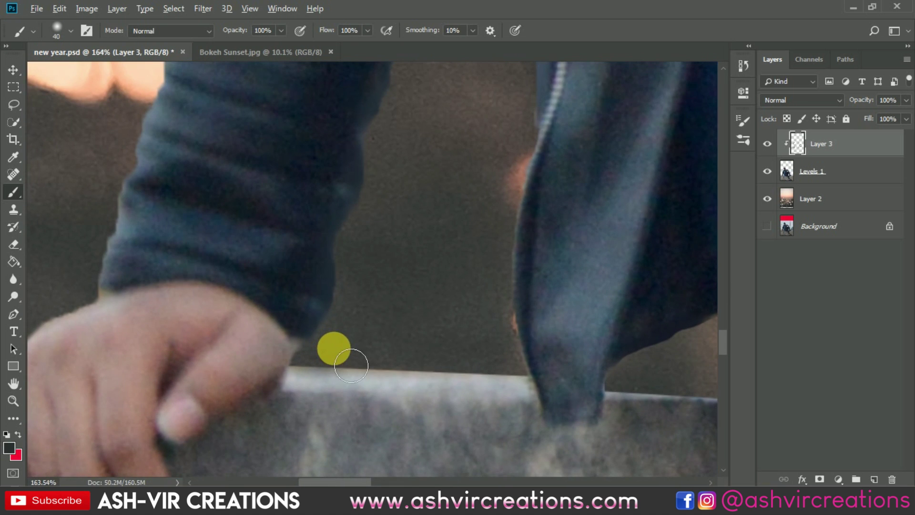
click(809, 173)
key(e)
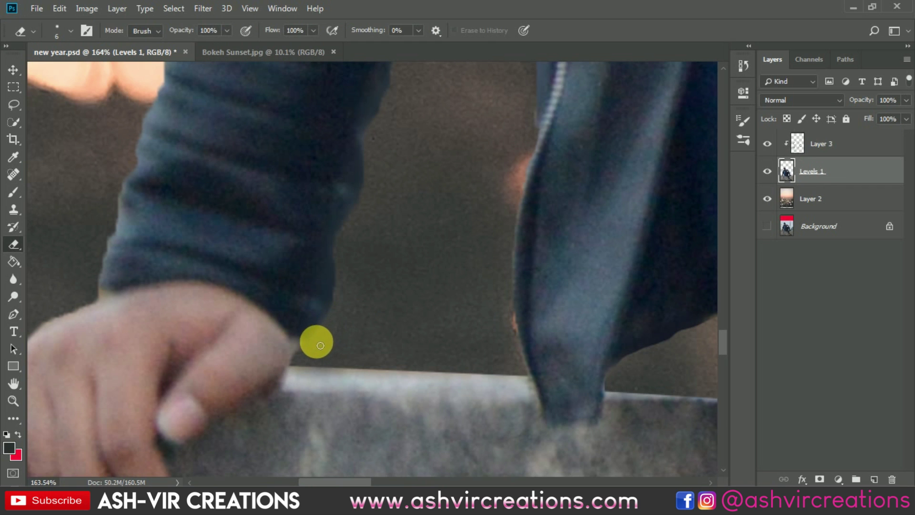
scroll(320, 345, up, 3)
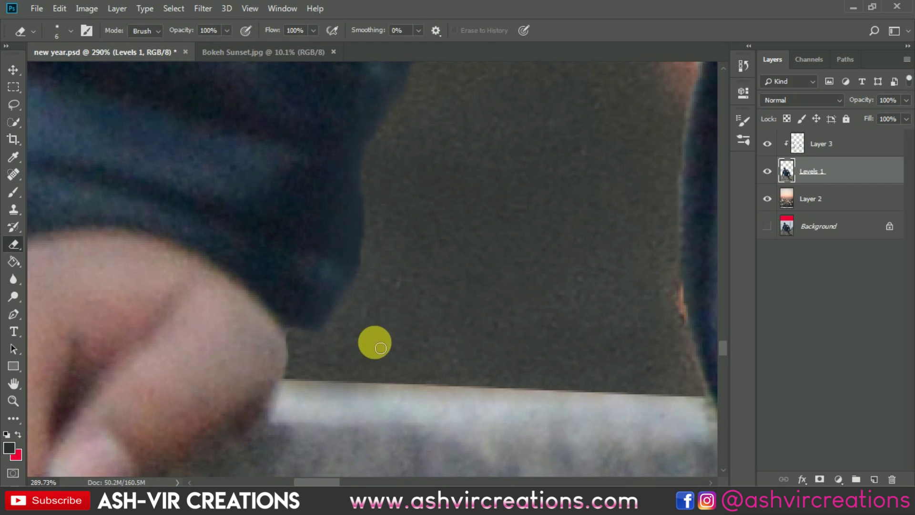
scroll(374, 343, down, 5)
scroll(378, 326, down, 2)
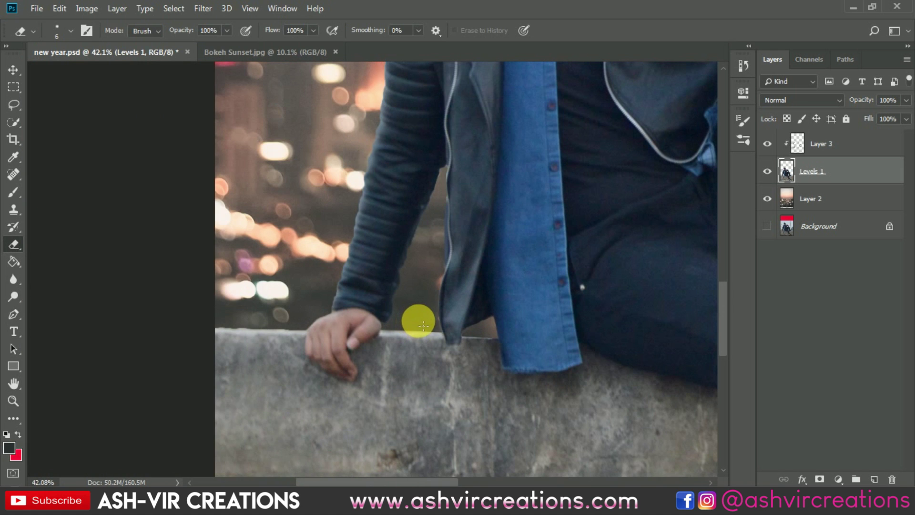
Examine the whole composite, and check the cut-out edges around the man's head and shoulders up close.
key(v)
scroll(391, 256, down, 3)
drag(423, 213, 417, 316)
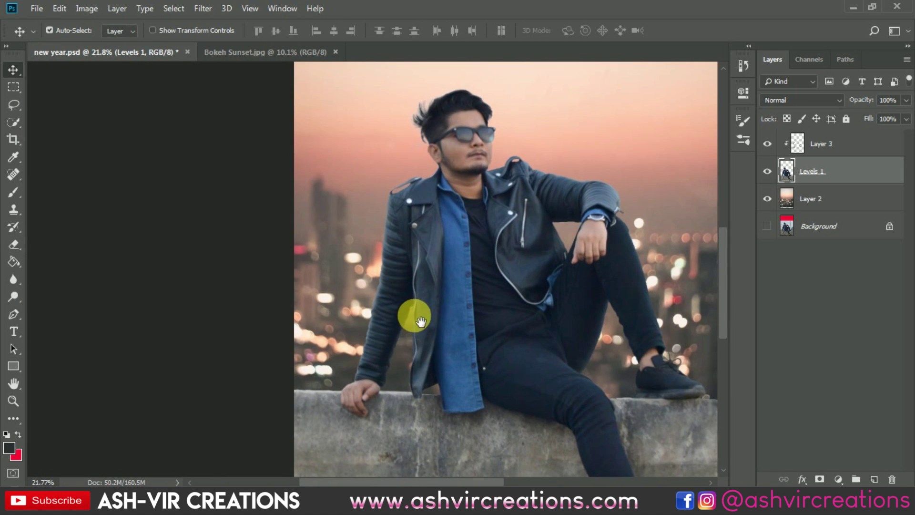
scroll(439, 140, up, 2)
scroll(514, 149, up, 3)
scroll(525, 152, down, 4)
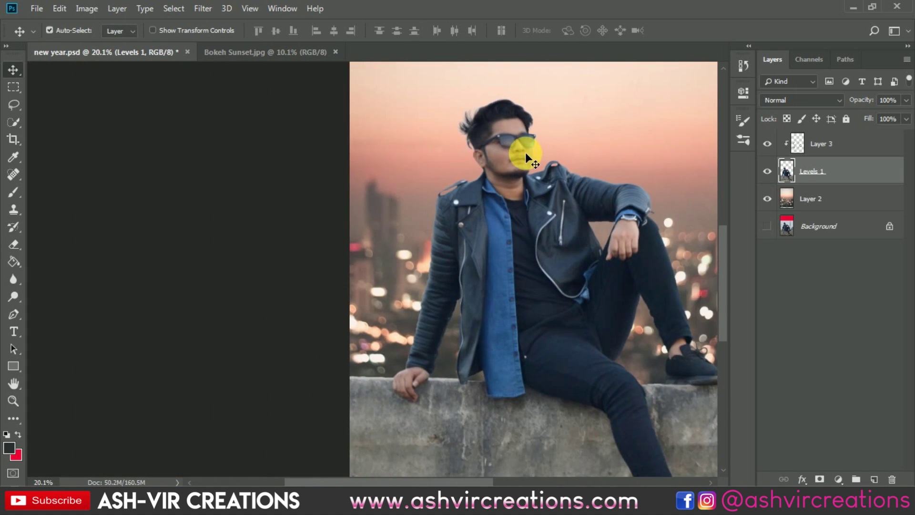
scroll(508, 121, up, 3)
scroll(521, 143, up, 3)
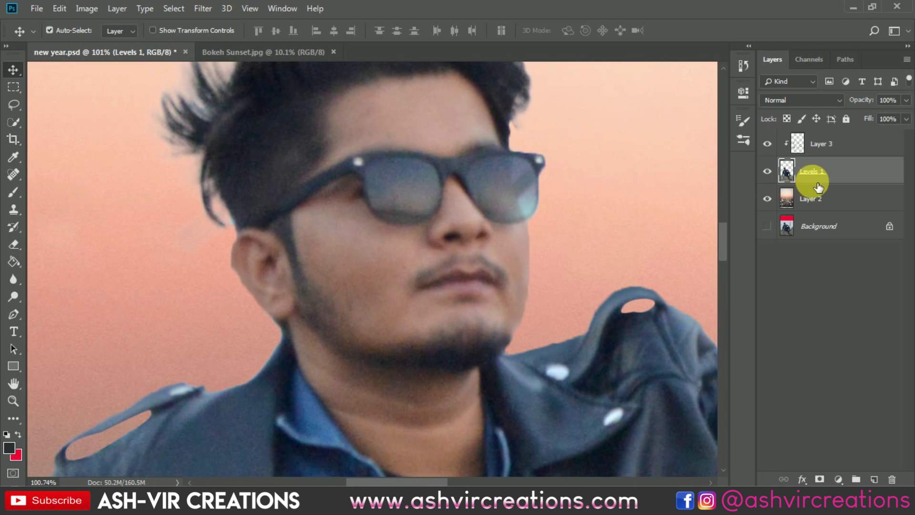
Merge the painted Layer 3 with the Levels 1 cut-out layer.
shift+click(838, 144)
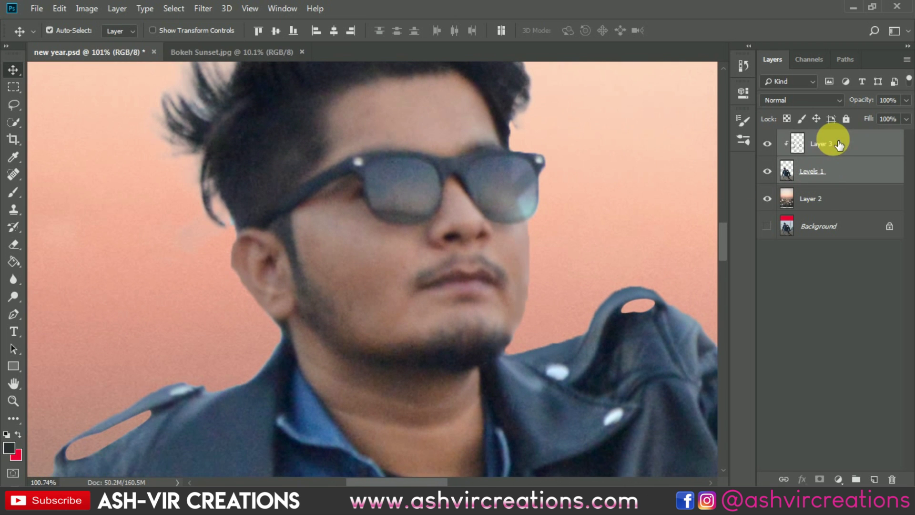
right_click(839, 144)
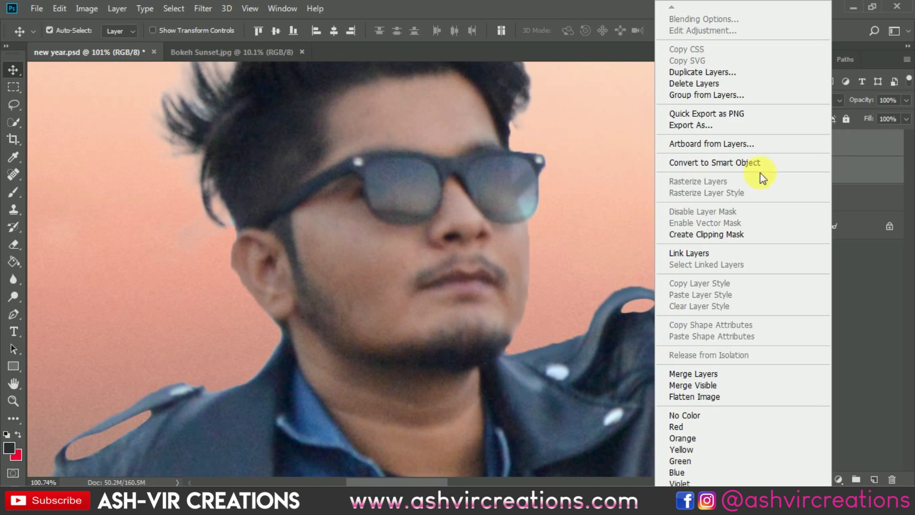
click(706, 373)
Use the Smudge tool at 20 px and 50% strength to soften the front hair edge above the sunglasses.
scroll(566, 265, up, 4)
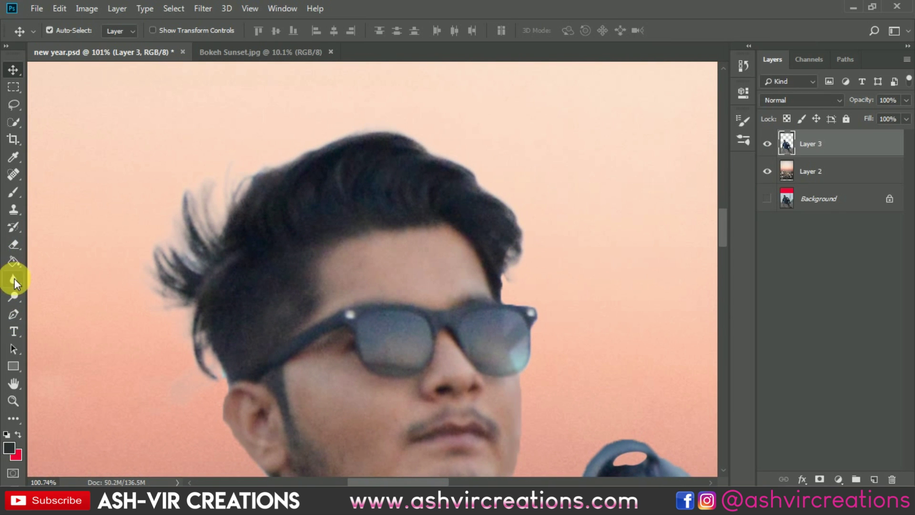
click(14, 281)
click(56, 305)
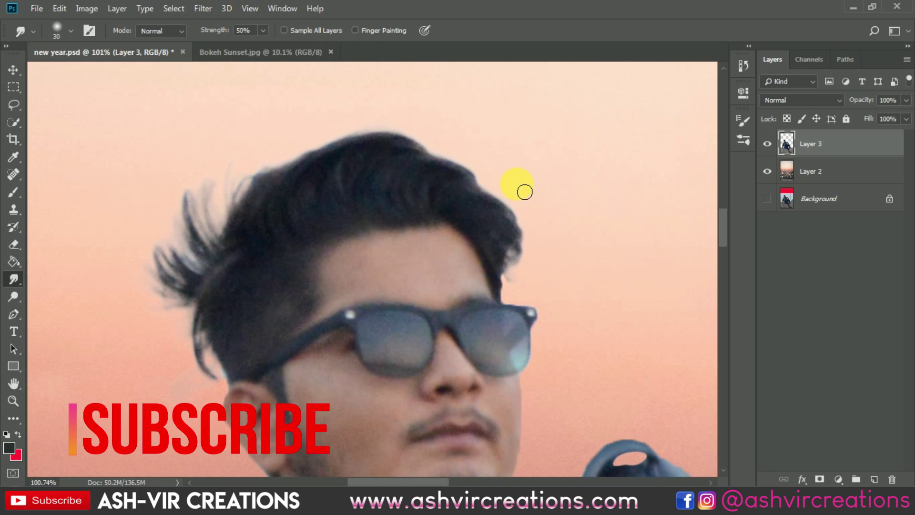
scroll(476, 228, up, 3)
key([)
key([)
mouse_move(524, 238)
mouse_down()
mouse_move(529, 300)
mouse_move(515, 285)
mouse_up()
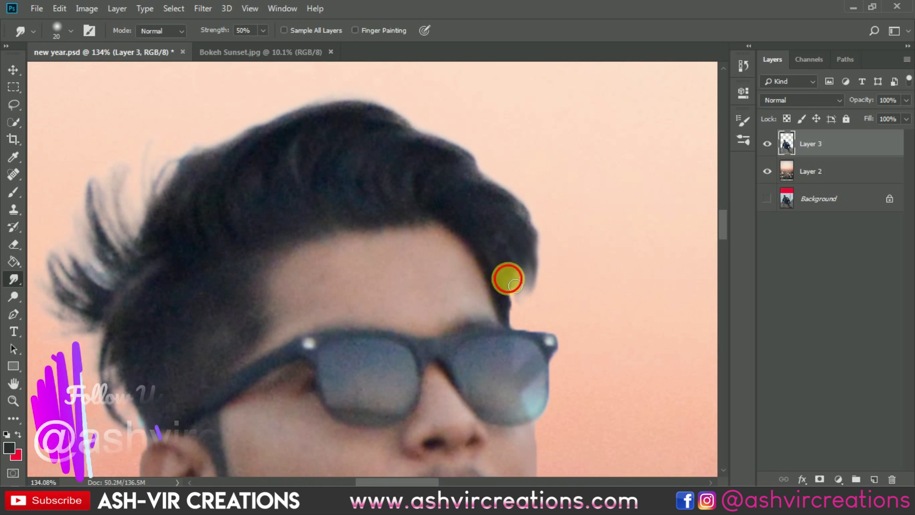
Smudge the hair outline from the front across the crown, enlarging the brush to 30 px and up to 35 px.
key(bracketright)
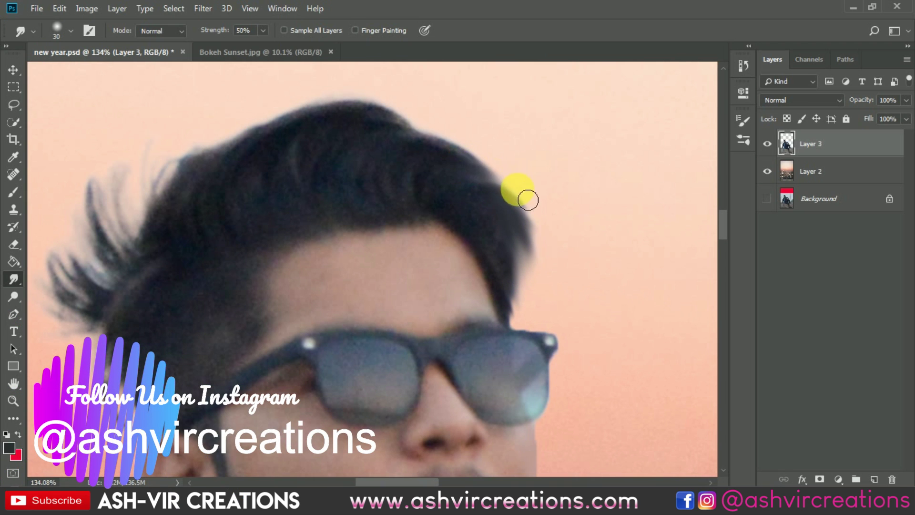
mouse_move(555, 270)
mouse_down()
mouse_move(532, 224)
mouse_move(269, 150)
mouse_move(171, 198)
mouse_move(171, 208)
mouse_move(160, 197)
mouse_move(158, 242)
mouse_move(147, 183)
mouse_move(154, 251)
mouse_move(143, 218)
mouse_move(156, 186)
mouse_move(161, 225)
mouse_move(177, 169)
mouse_move(180, 213)
mouse_up()
key(bracketright)
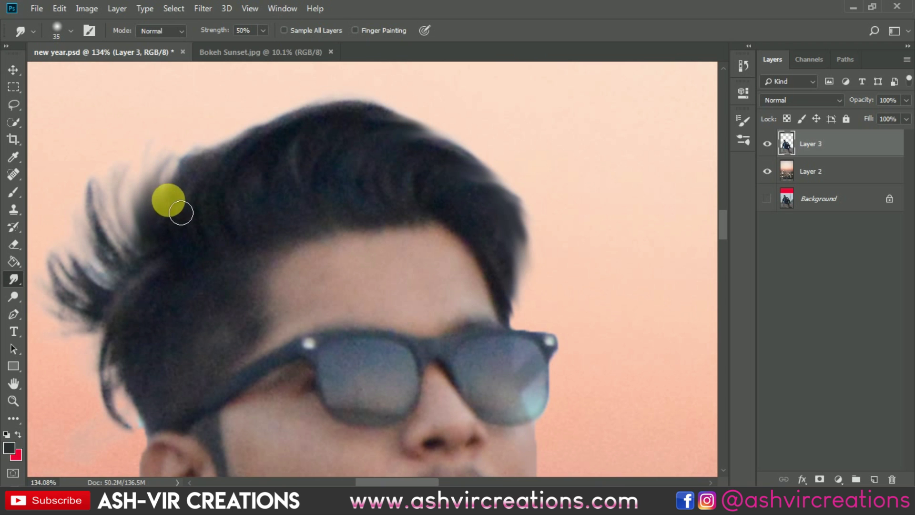
Smudge the hair edge at the back of the crown into fine strands, using a 20 px brush at 30% strength.
right_click(179, 213)
click(215, 372)
click(162, 241)
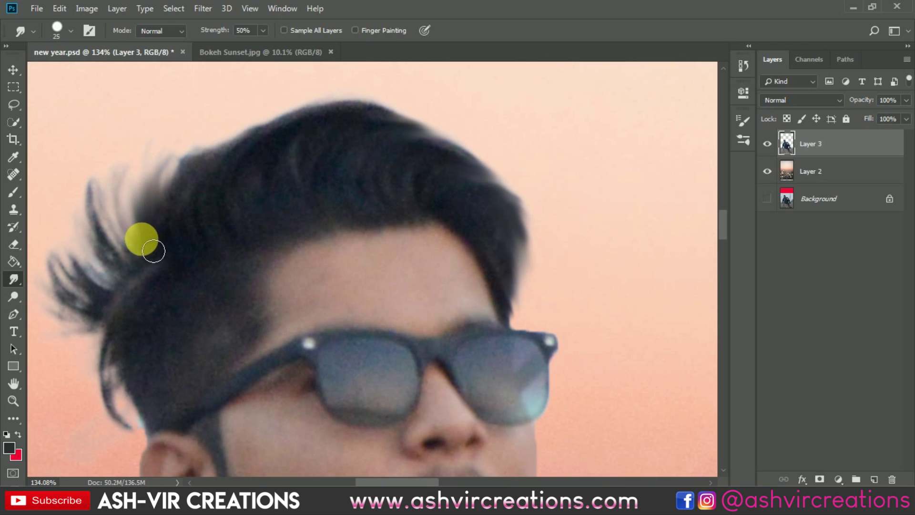
key(bracketleft)
mouse_move(153, 250)
mouse_down()
mouse_move(143, 183)
mouse_move(158, 206)
mouse_move(160, 177)
mouse_up()
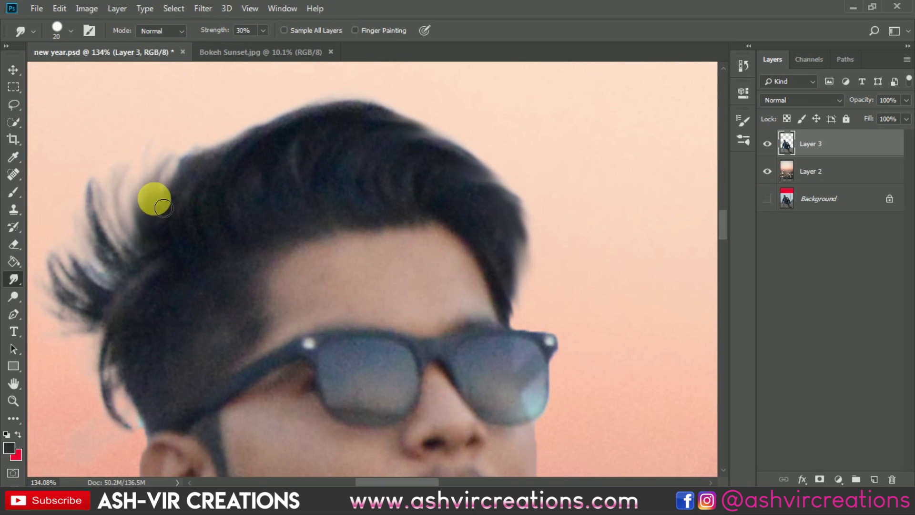
mouse_move(147, 236)
mouse_down()
mouse_move(138, 180)
mouse_move(175, 153)
mouse_up()
drag(169, 197, 194, 142)
drag(196, 178, 223, 138)
scroll(382, 163, down, 5)
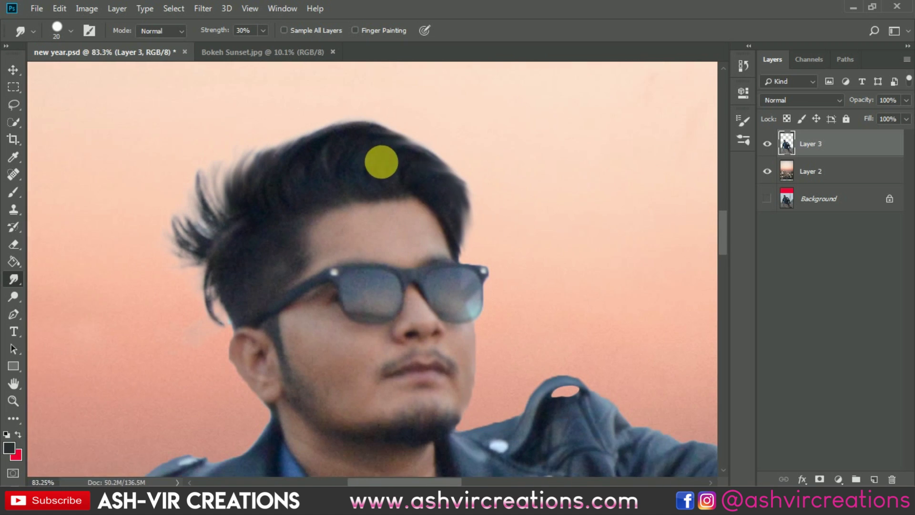
Smudge the front hair edge just above the outer corner of the sunglasses at 20 px and 30% strength.
scroll(470, 213, up, 5)
mouse_move(445, 243)
mouse_down()
mouse_move(458, 266)
mouse_move(445, 194)
mouse_move(456, 189)
mouse_move(448, 208)
mouse_move(466, 249)
mouse_move(432, 198)
mouse_move(459, 268)
mouse_up()
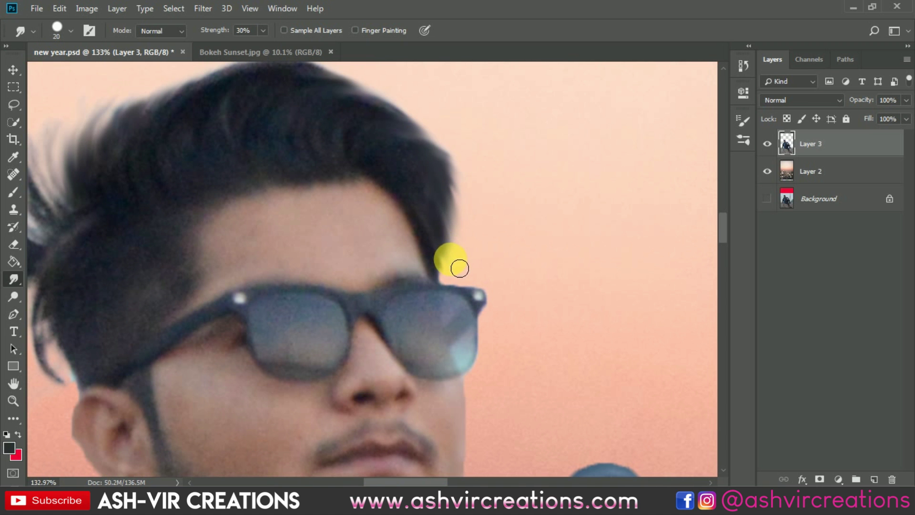
scroll(446, 250, down, 3)
scroll(451, 251, up, 4)
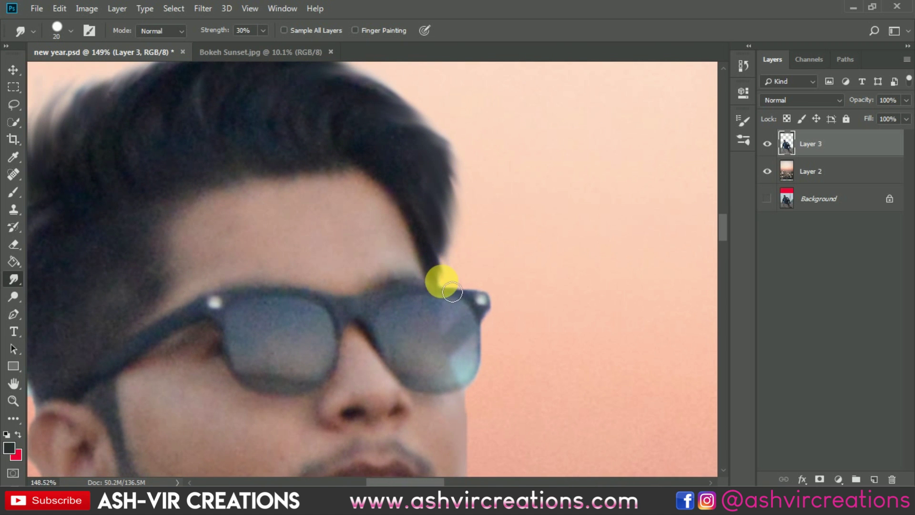
Switch to the Eraser with a Soft Round tip enlarged to 25 px and clear the faint residue beside the hair behind the ear.
scroll(452, 292, down, 4)
scroll(358, 276, up, 5)
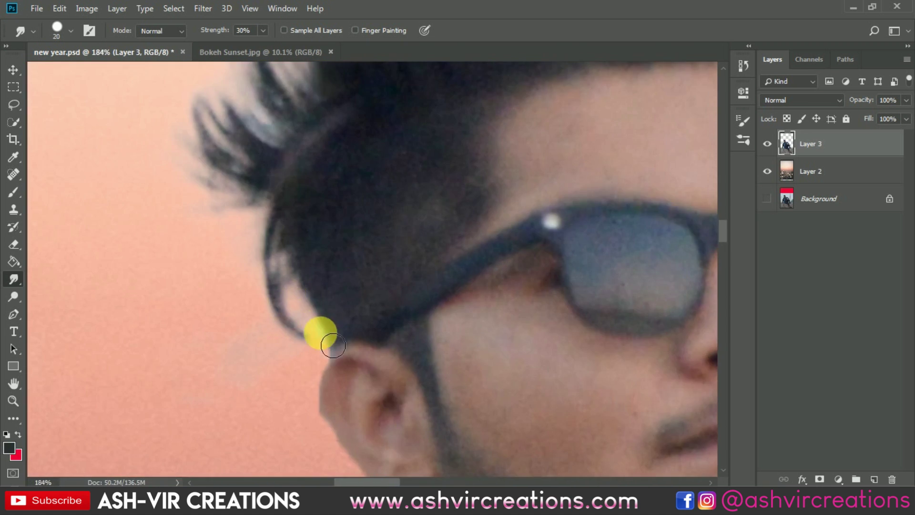
key(e)
scroll(326, 344, up, 3)
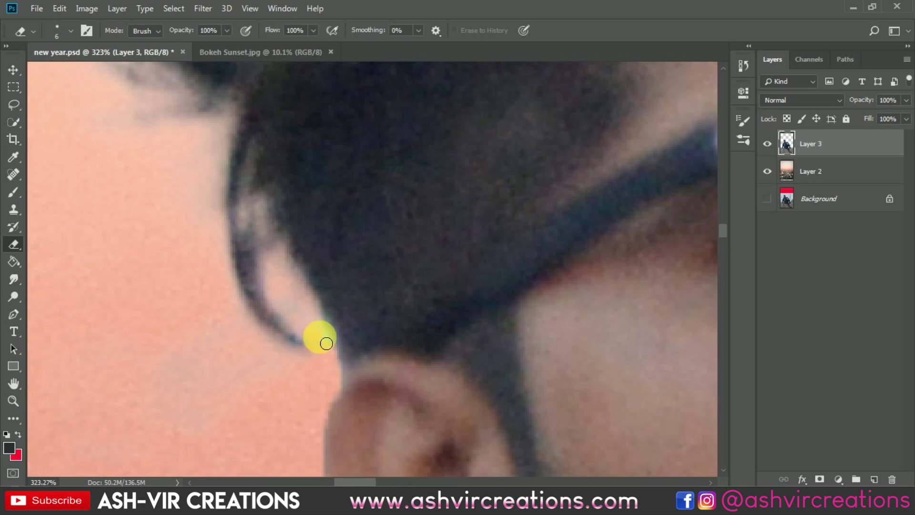
drag(323, 325, 326, 343)
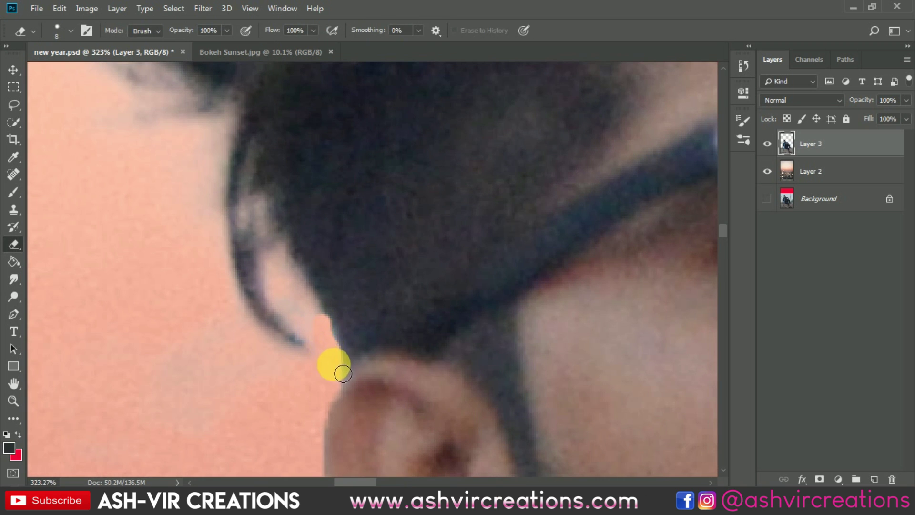
drag(343, 374, 336, 345)
right_click(326, 328)
click(384, 406)
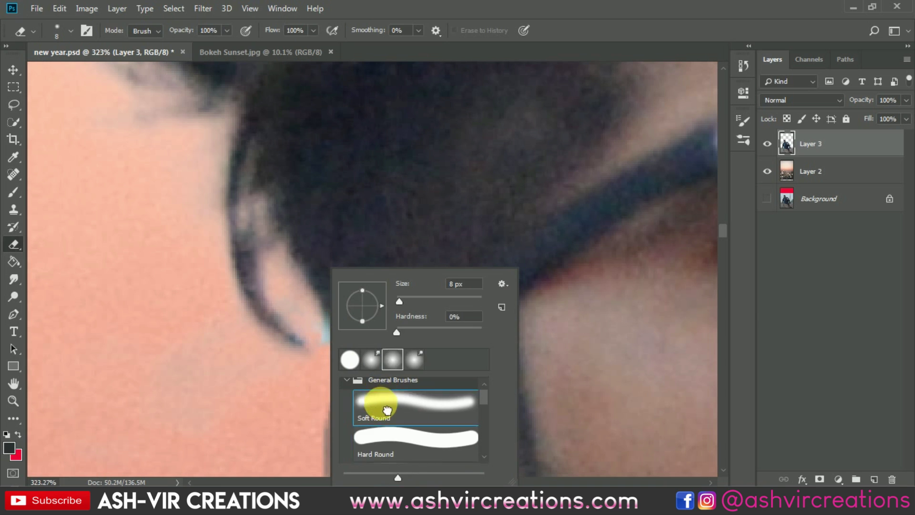
click(249, 345)
key(bracketright)
key(bracketright)
key(bracketright)
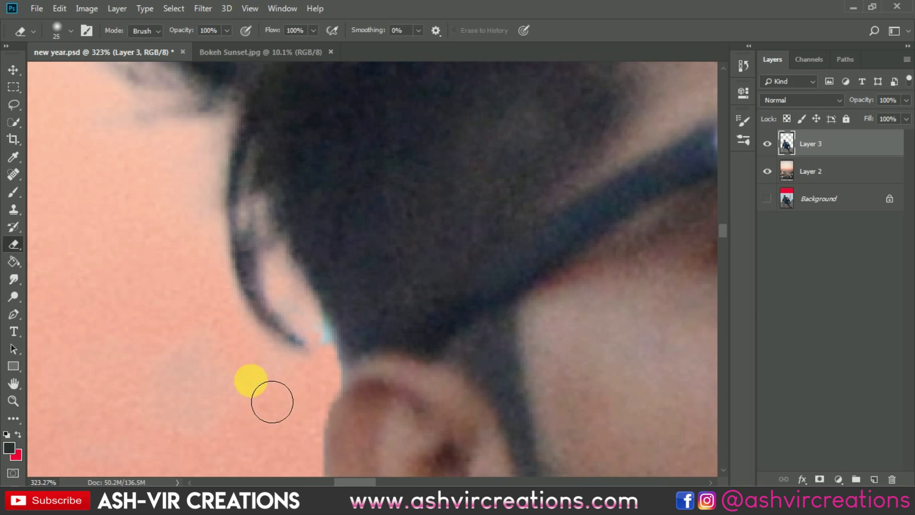
Erase the light fringe between the loose hair lock and the back of the head, shrinking the eraser to 15 px and 10 px.
key(bracketleft)
key(bracketleft)
key(bracketleft)
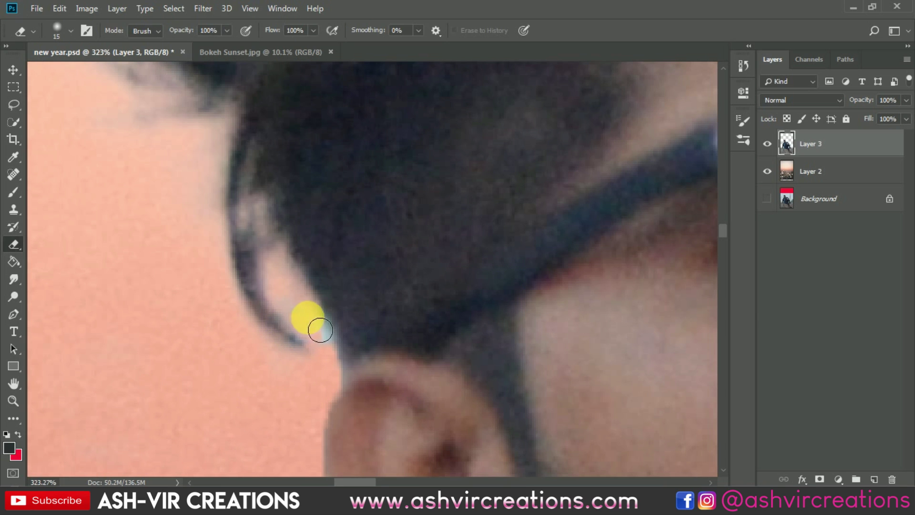
mouse_move(307, 321)
mouse_down()
mouse_move(335, 368)
mouse_move(290, 285)
mouse_up()
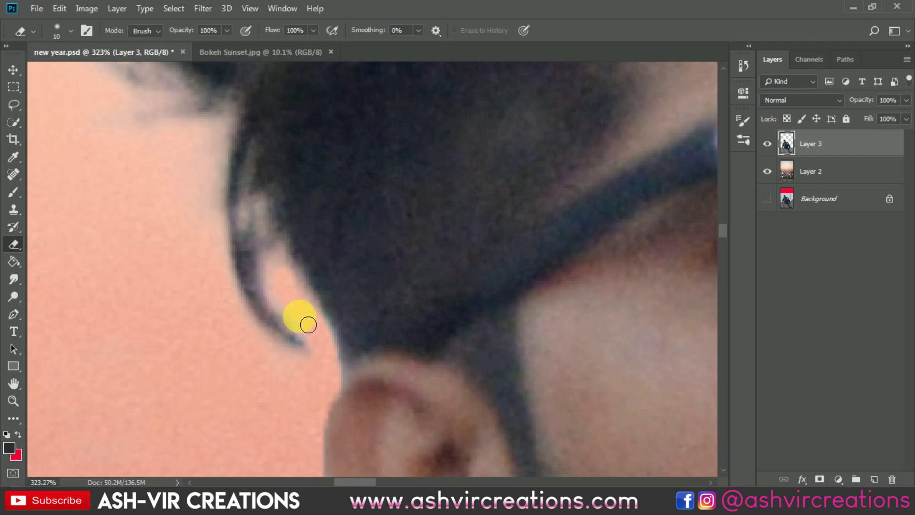
Erase the leftover fringe along the outer edge of the ear with an 8 px eraser.
scroll(288, 284, down, 5)
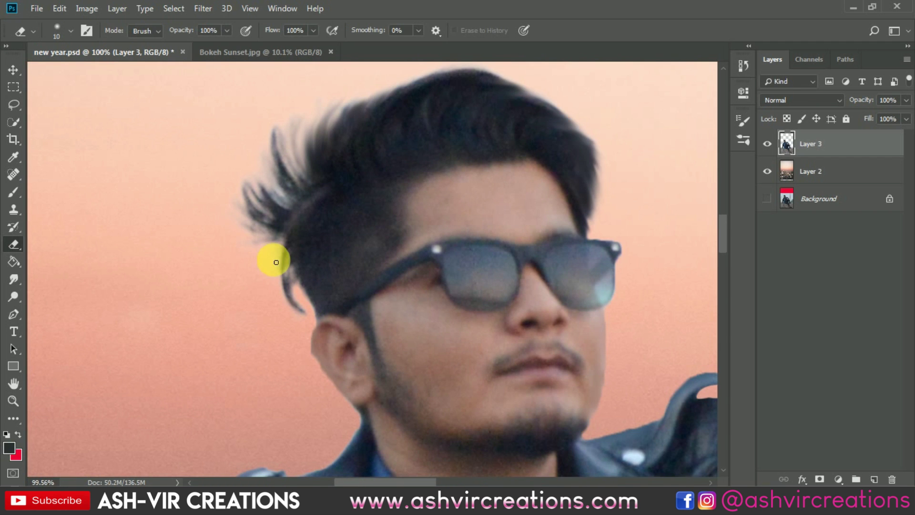
scroll(316, 359, up, 3)
key(bracketleft)
drag(326, 344, 361, 414)
scroll(361, 415, down, 3)
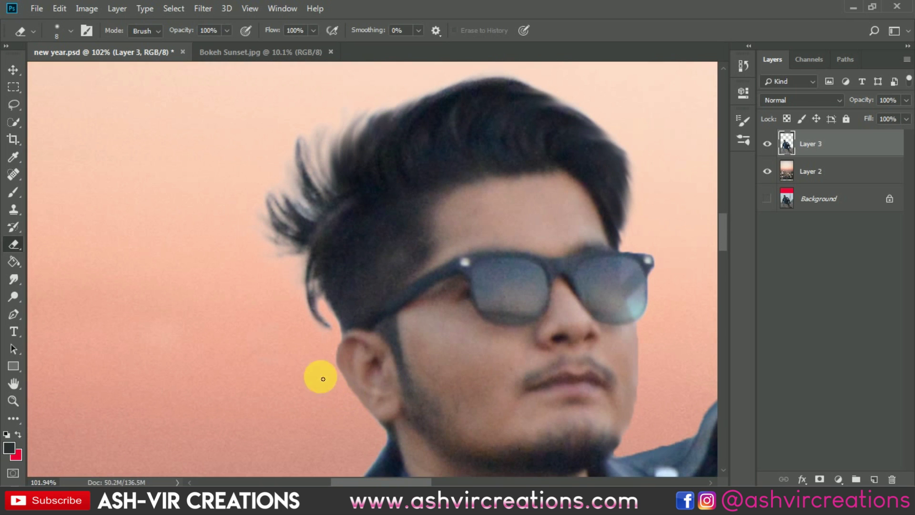
Pick the Burn tool for the man's hair and enlarge its brush to 150 px.
click(15, 279)
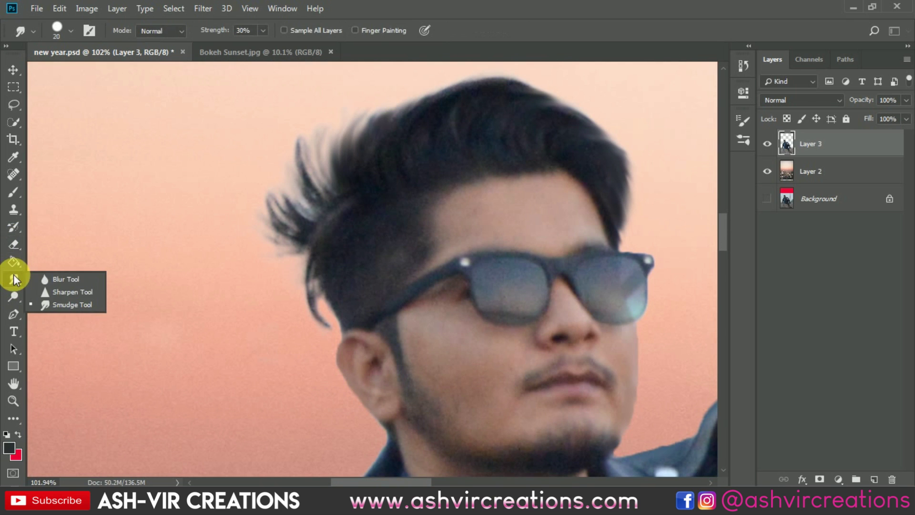
click(13, 296)
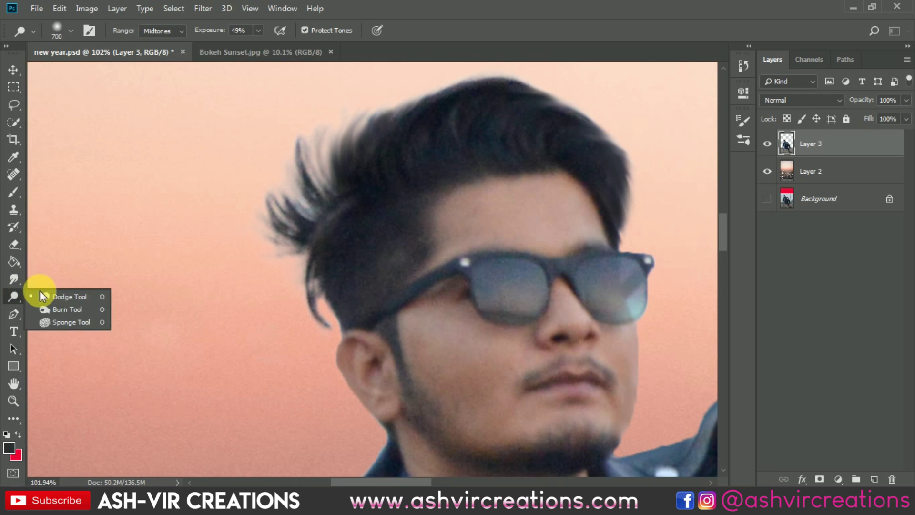
click(63, 309)
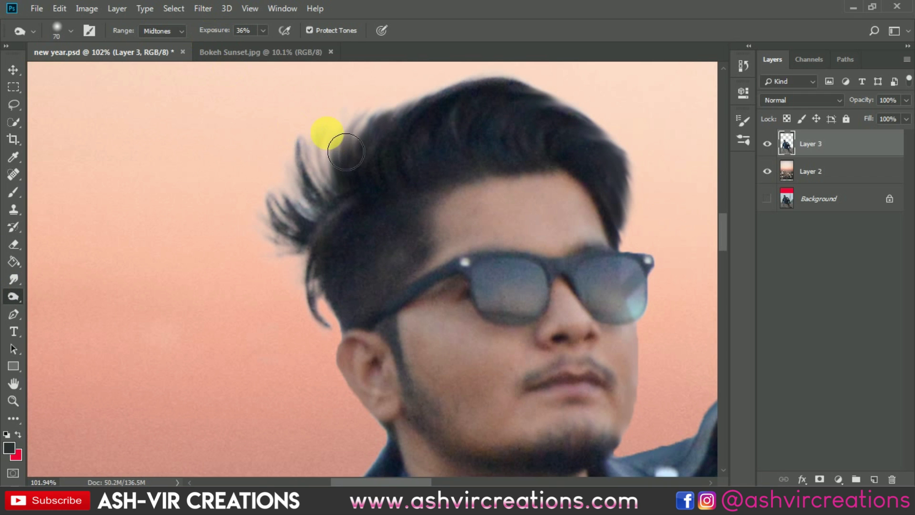
key(bracketright)
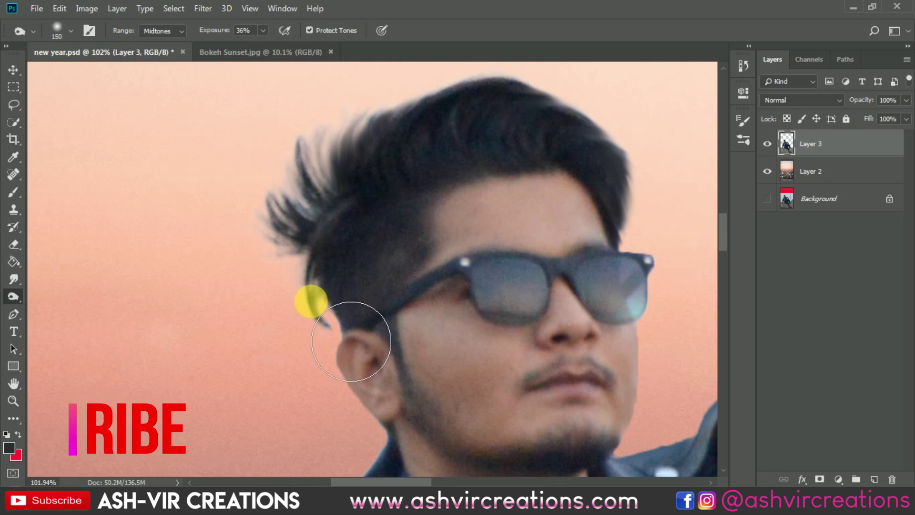
Examine the blended hair edges, the man's outline and the whole composite against the sunset city.
scroll(695, 219, down, 1)
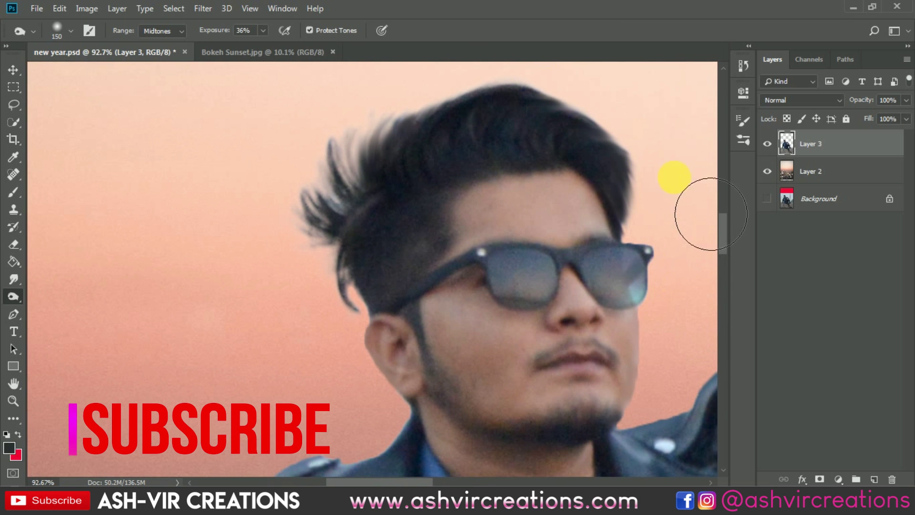
scroll(694, 195, down, 3)
key(v)
scroll(580, 179, down, 3)
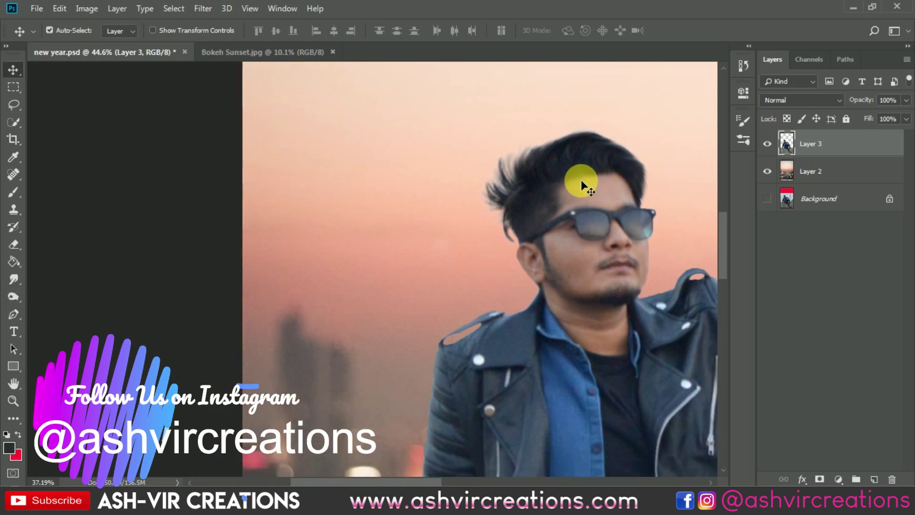
scroll(558, 167, down, 6)
scroll(458, 165, up, 3)
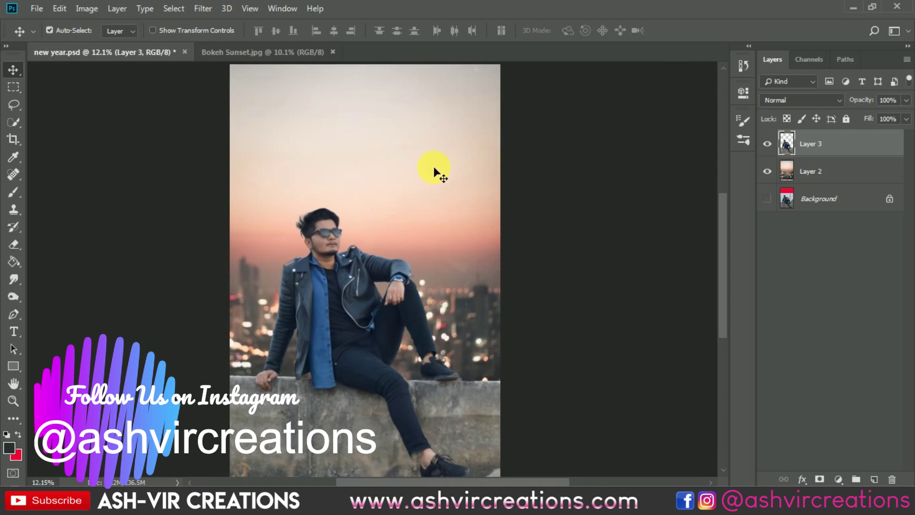
scroll(413, 167, down, 1)
scroll(382, 184, up, 1)
scroll(379, 179, down, 1)
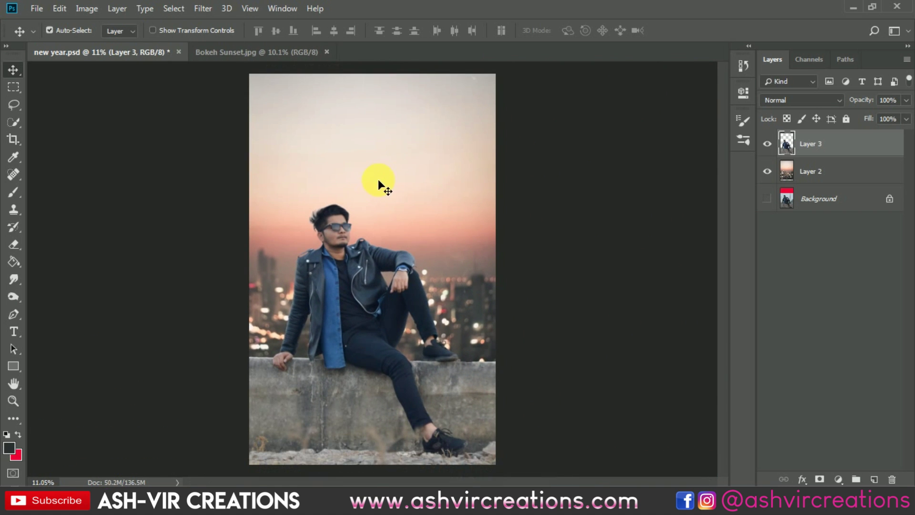
click(253, 243)
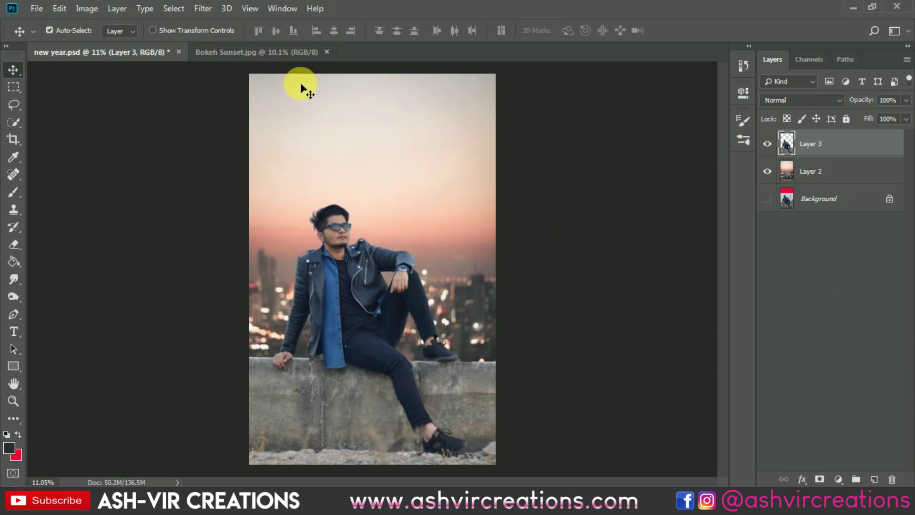
Open 2k19.jpg and place its sparkler 2019 artwork in the sky of new year.psd.
click(36, 8)
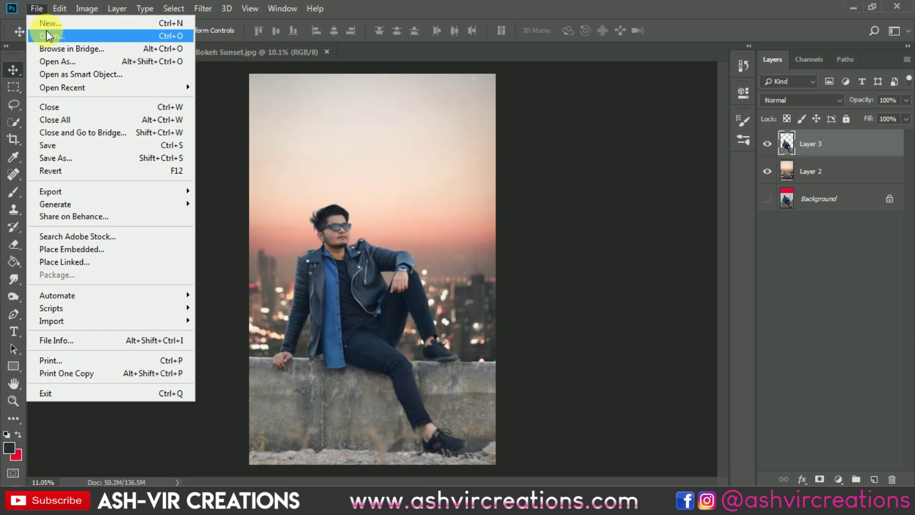
click(46, 33)
double_click(157, 103)
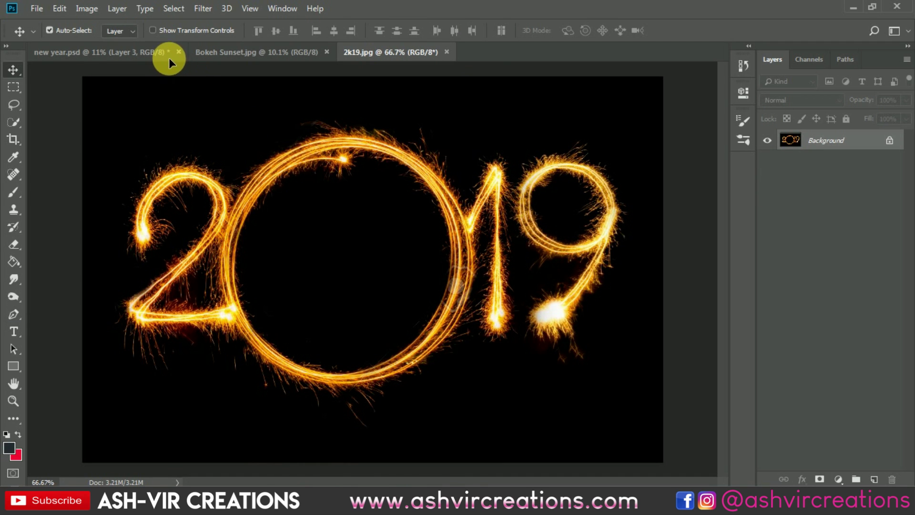
drag(168, 58, 398, 143)
Set the 2019 layer's blend mode to Screen and move it higher in the sky above the man.
click(808, 102)
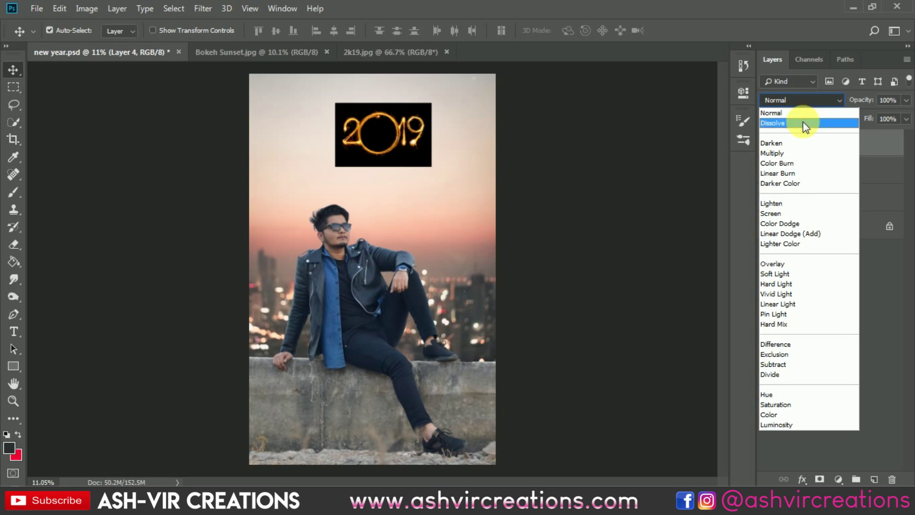
click(794, 215)
drag(379, 126, 361, 122)
Scale the 2019 layer to about 124% with Free Transform and reposition it near the top of the sky.
key(ctrl+t)
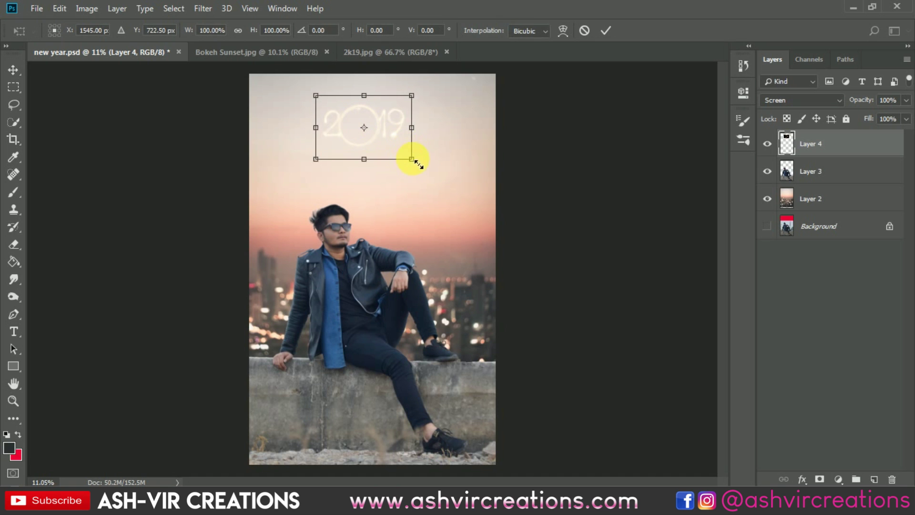
drag(414, 159, 430, 168)
drag(392, 125, 393, 112)
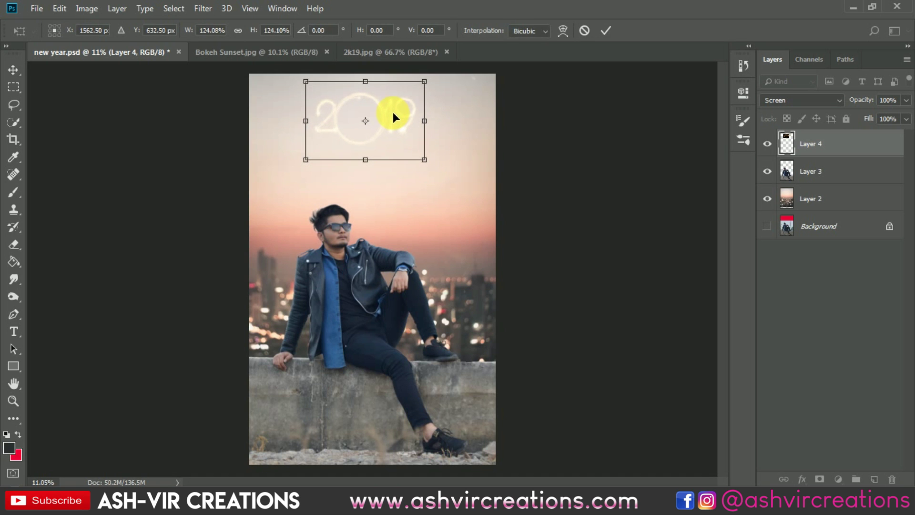
scroll(383, 104, up, 2)
scroll(391, 142, down, 1)
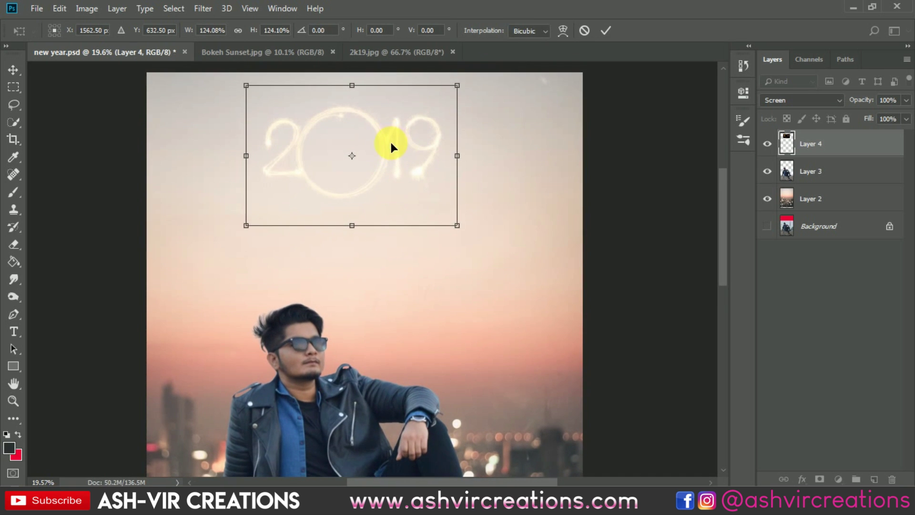
key(Return)
scroll(458, 159, down, 2)
scroll(456, 216, down, 3)
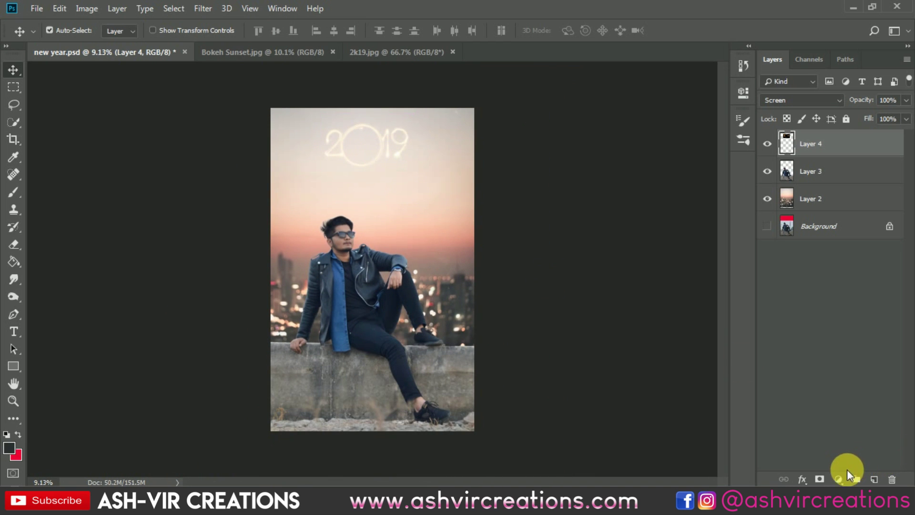
Add a Color Lookup adjustment layer on top using the 3DLUT file AVCINE-mood + gold-2.CUBE.
click(839, 479)
click(845, 402)
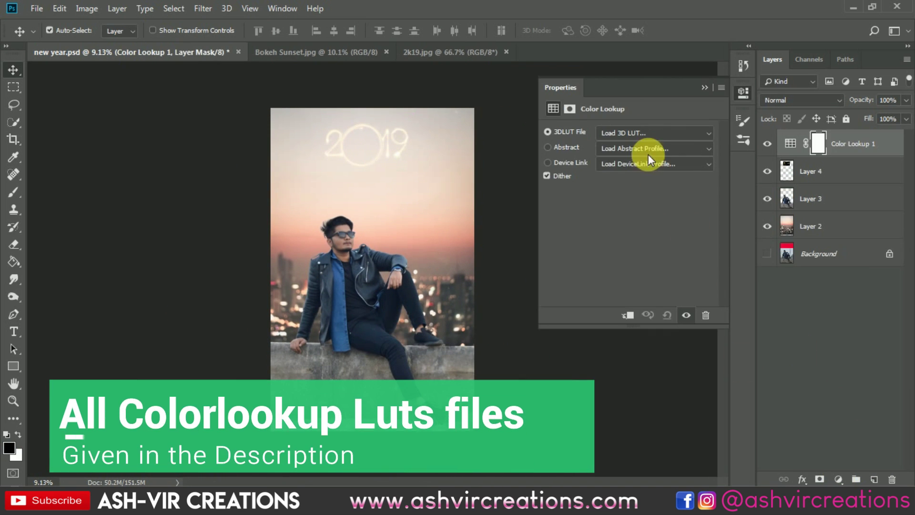
click(647, 132)
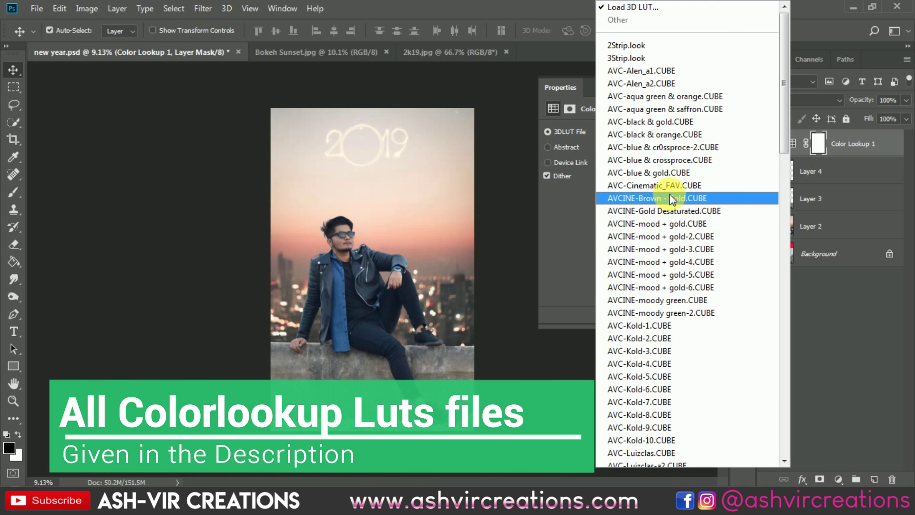
click(677, 222)
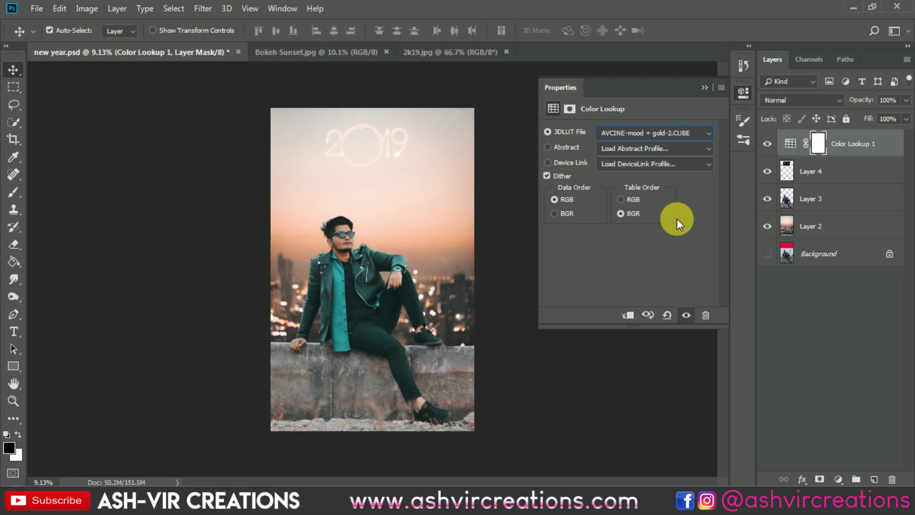
click(702, 87)
Compare the image with and without the Color Lookup grade by toggling the adjustment layer's visibility.
scroll(418, 262, up, 2)
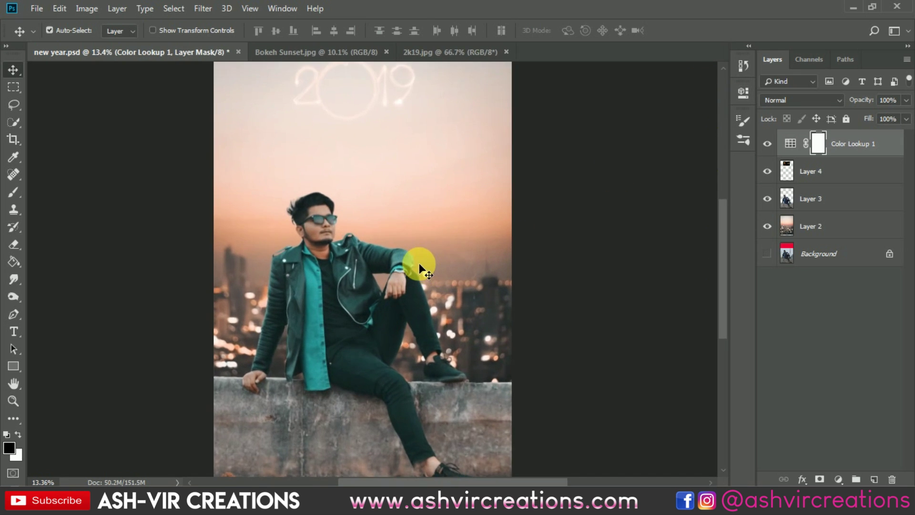
scroll(419, 262, down, 1)
click(772, 145)
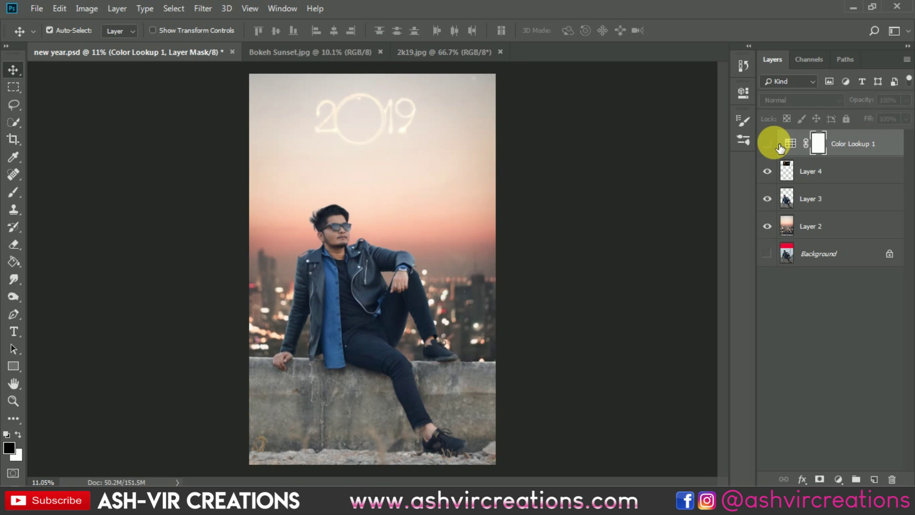
click(772, 146)
click(773, 146)
click(775, 143)
click(775, 143)
click(774, 143)
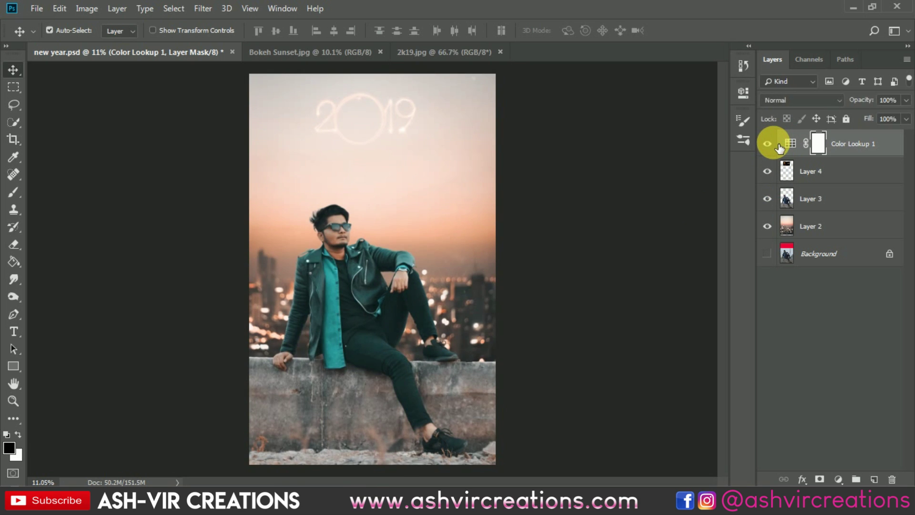
click(774, 143)
click(774, 143)
scroll(588, 208, down, 2)
scroll(588, 208, up, 1)
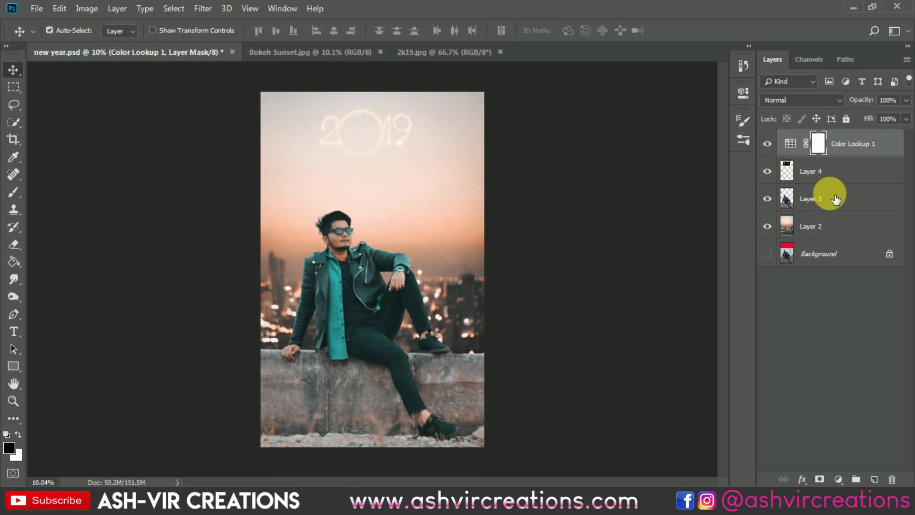
Add a new layer above the 2019 layer and paint a dark patch across the sky with an 1811 px Soft Round brush.
click(838, 178)
click(876, 480)
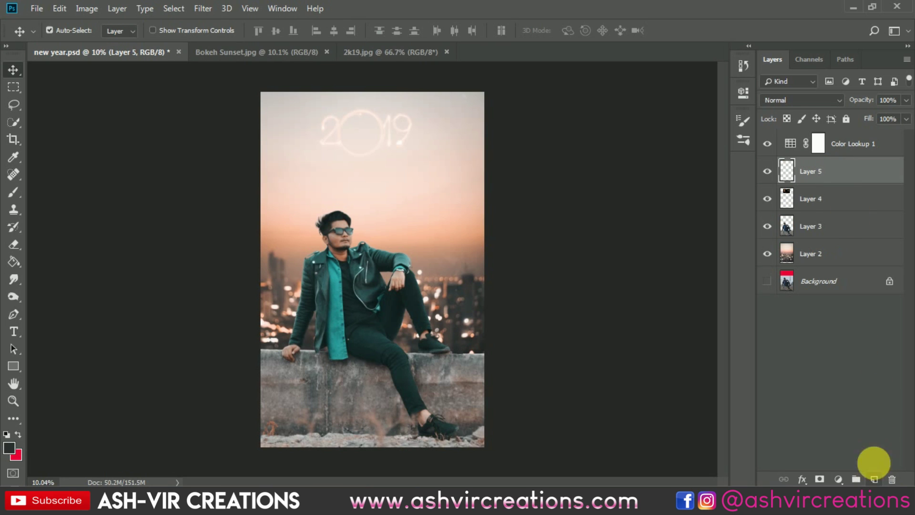
click(14, 194)
right_click(294, 169)
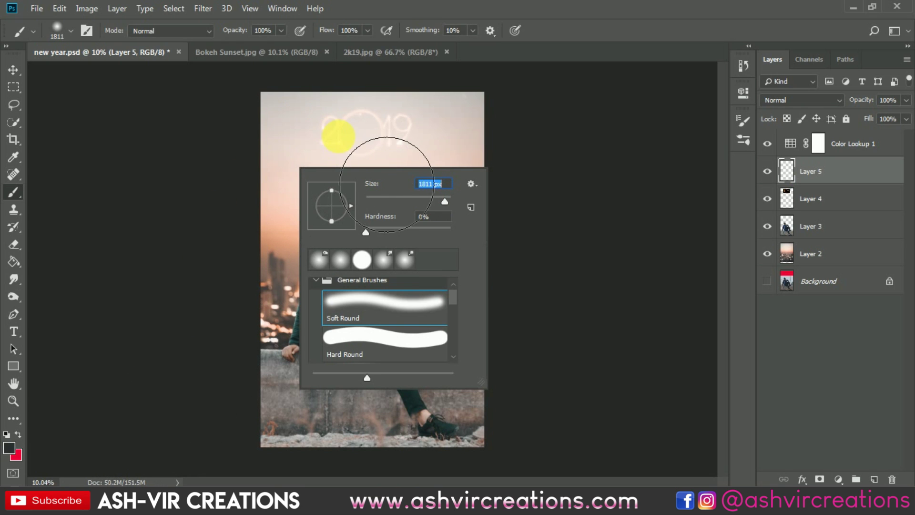
click(339, 137)
key(ctrl+z)
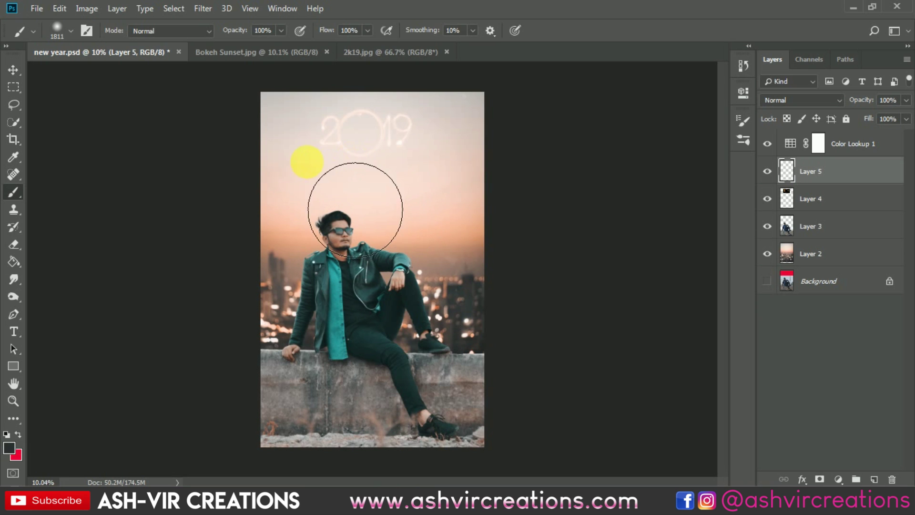
mouse_move(317, 159)
mouse_down()
mouse_move(421, 163)
mouse_move(336, 163)
mouse_move(377, 164)
mouse_up()
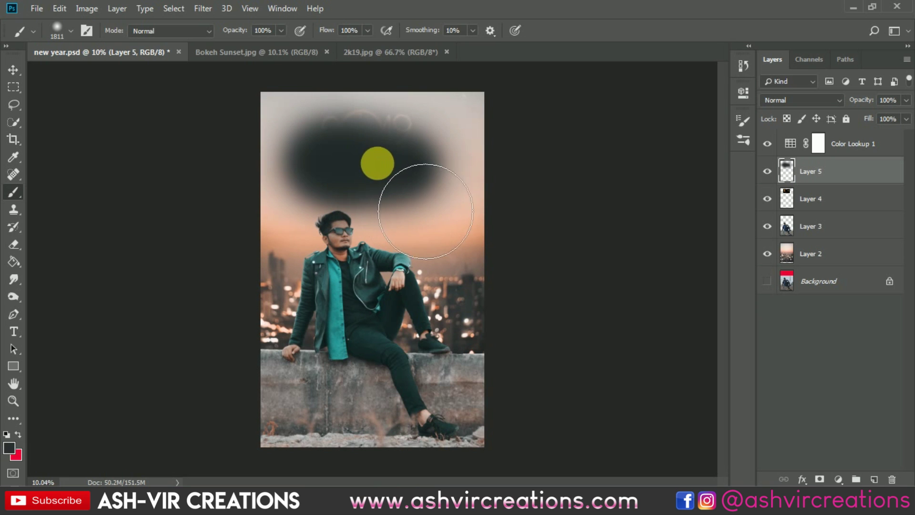
Apply a Gaussian Blur with a radius of 176.2 pixels to the dark painted patch.
click(13, 69)
click(202, 10)
mouse_move(231, 161)
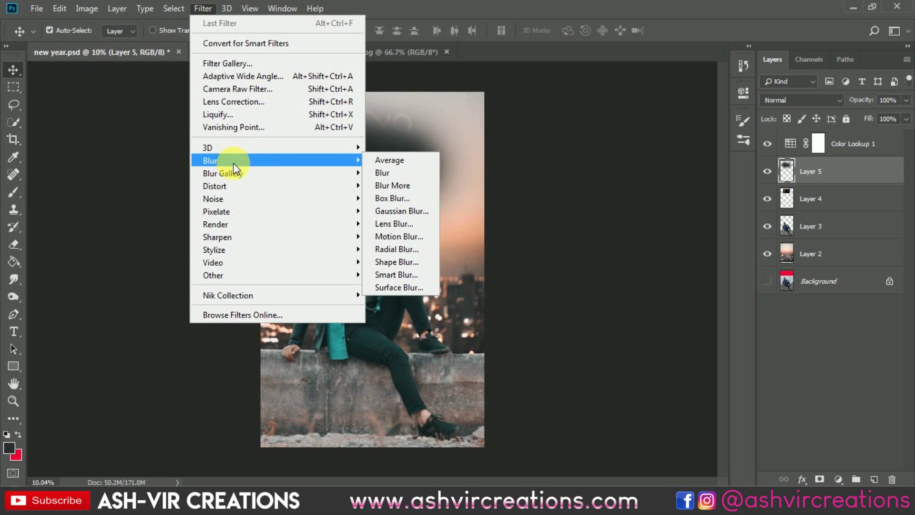
click(406, 212)
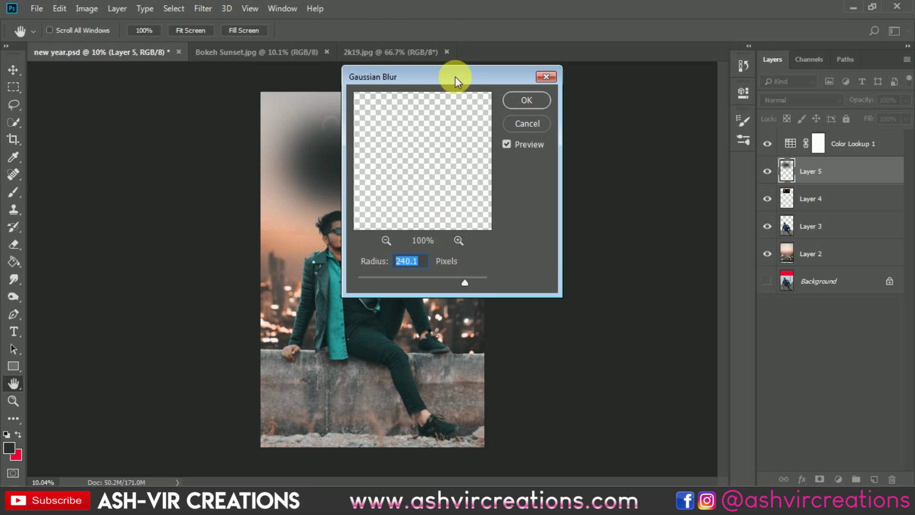
drag(454, 78, 623, 87)
drag(619, 285, 629, 289)
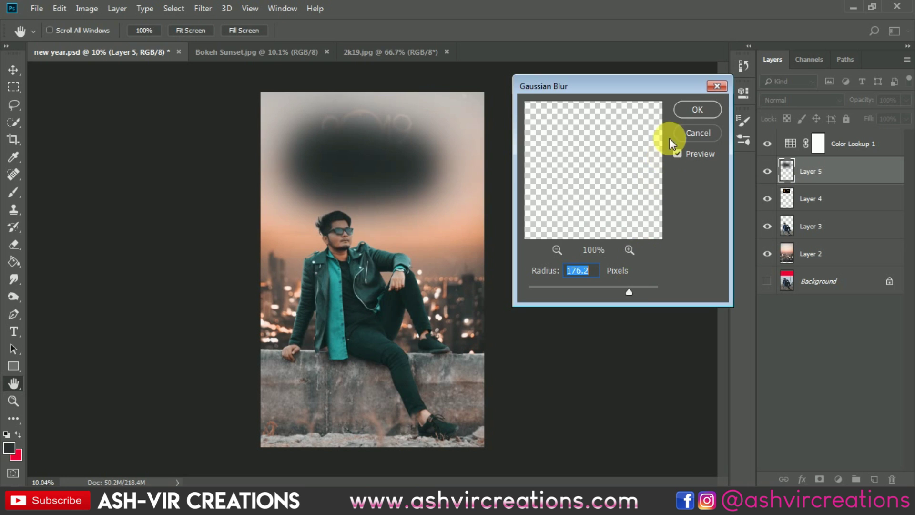
click(691, 109)
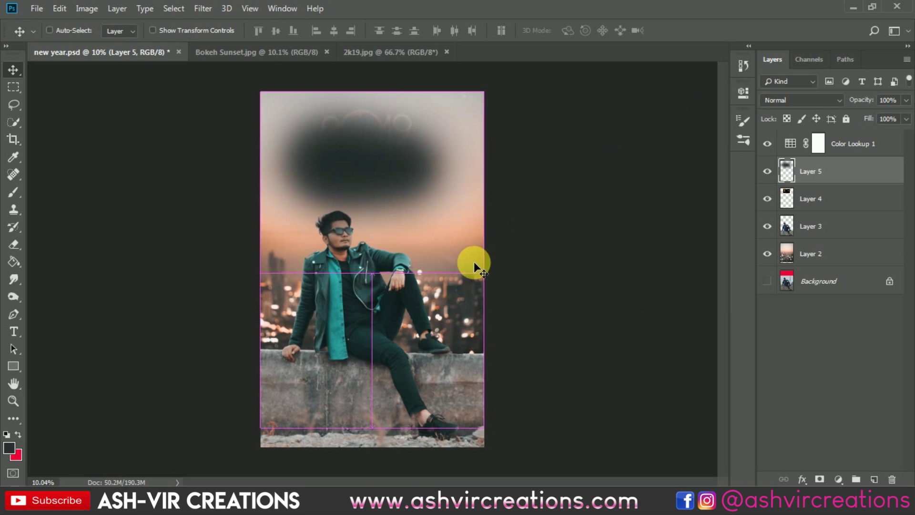
Enlarge the dark patch to about 233% wide and 257% high with Free Transform and position it to shade the upper sky.
key(ctrl+t)
scroll(466, 261, down, 3)
drag(439, 176, 515, 102)
drag(425, 214, 417, 134)
drag(516, 248, 531, 286)
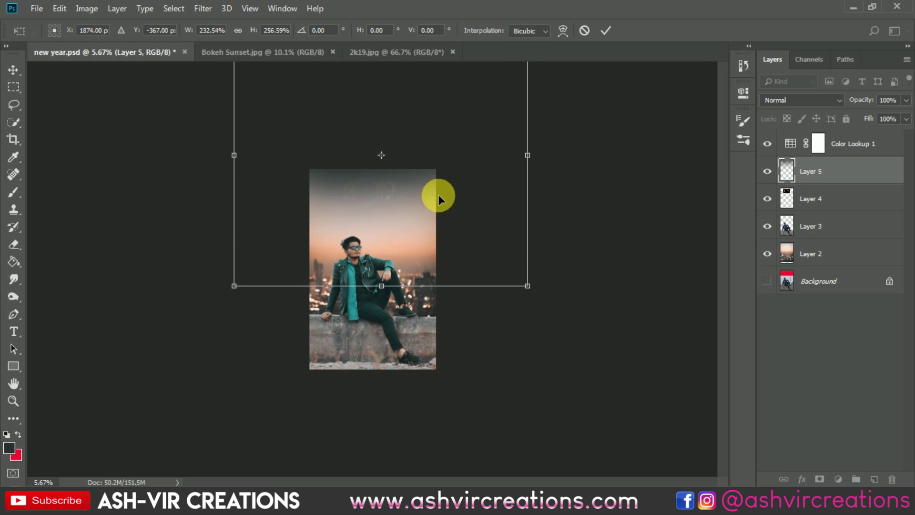
double_click(425, 171)
scroll(424, 173, up, 4)
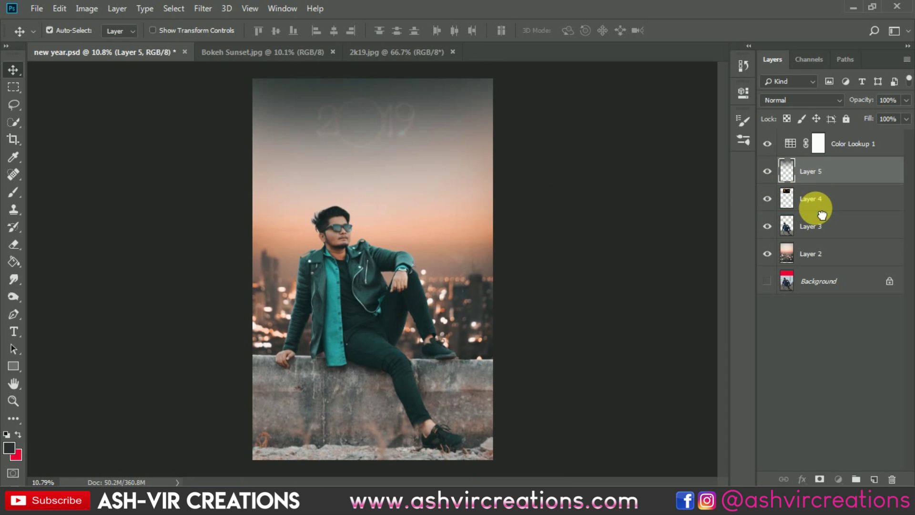
Move the dark shading layer below the 2019 layer in the layer stack.
drag(821, 213, 815, 202)
scroll(466, 117, down, 1)
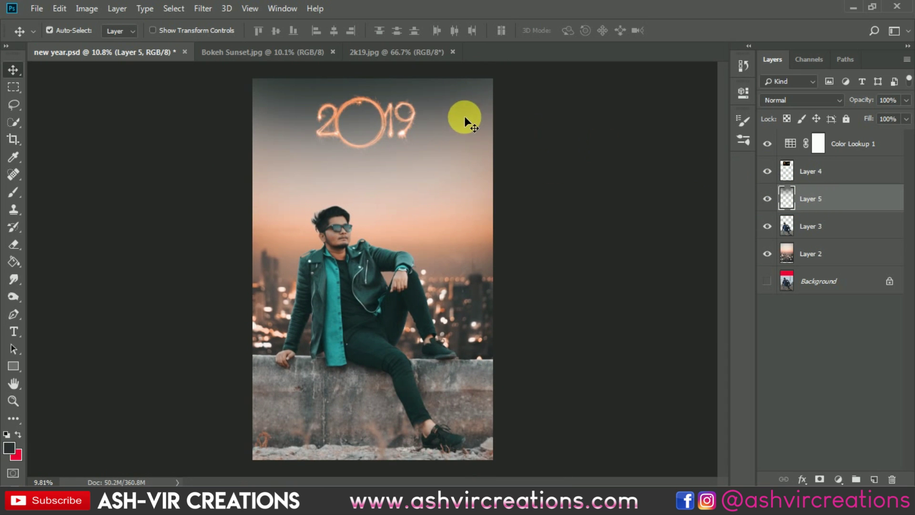
click(814, 172)
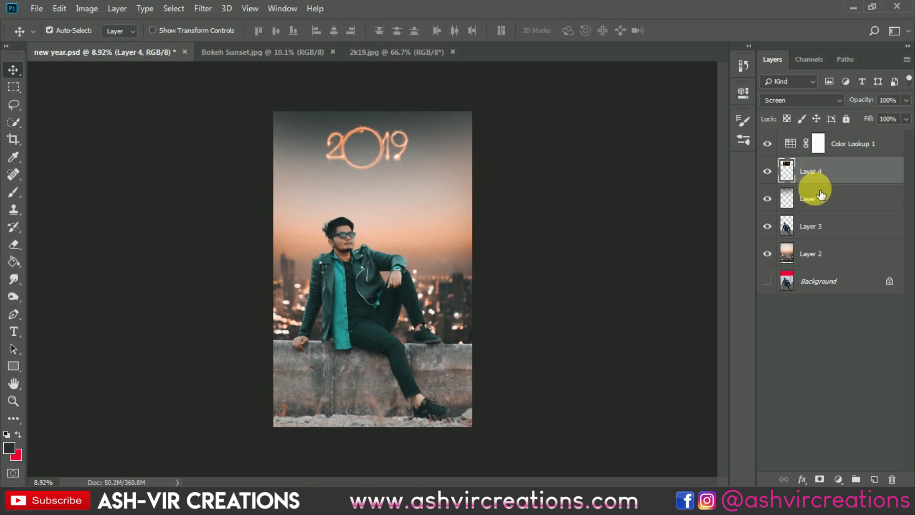
click(818, 197)
scroll(299, 101, up, 1)
scroll(330, 168, down, 3)
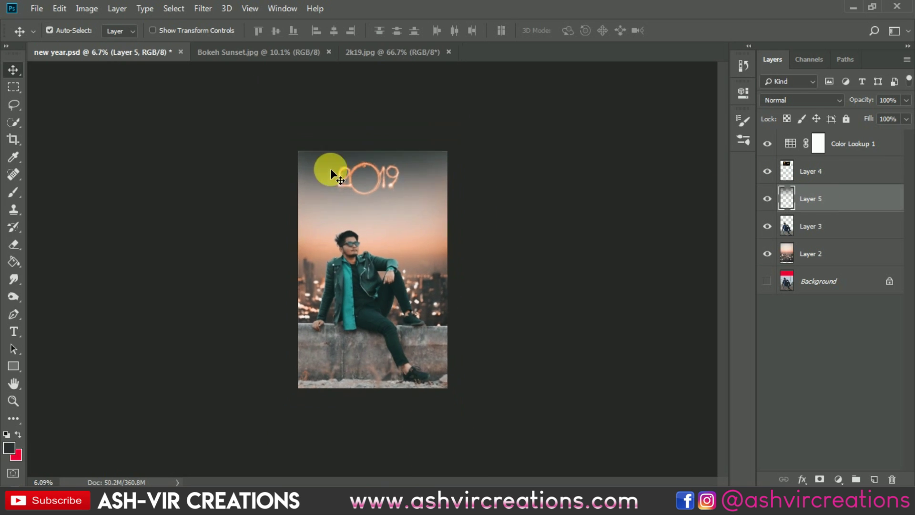
Stretch the dark shading layer to about 227% wide and 144% high with Free Transform and reposition it over the upper sky.
key(ctrl)
key(ctrl+t)
key(ctrl+minus)
key(ctrl+minus)
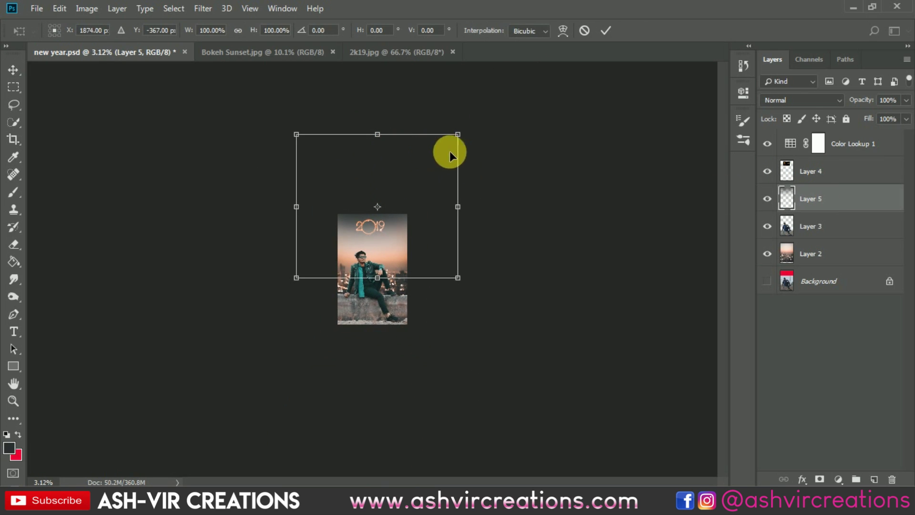
drag(458, 207, 564, 200)
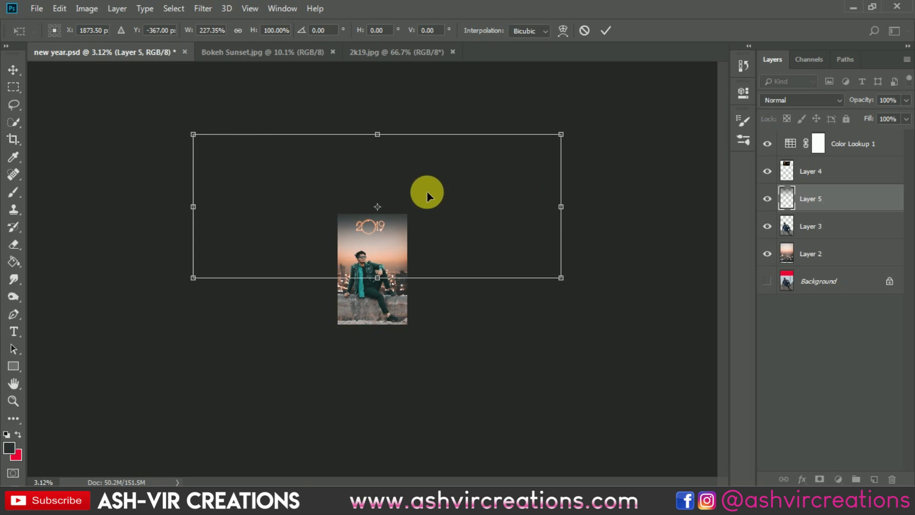
scroll(426, 190, up, 2)
drag(448, 224, 441, 191)
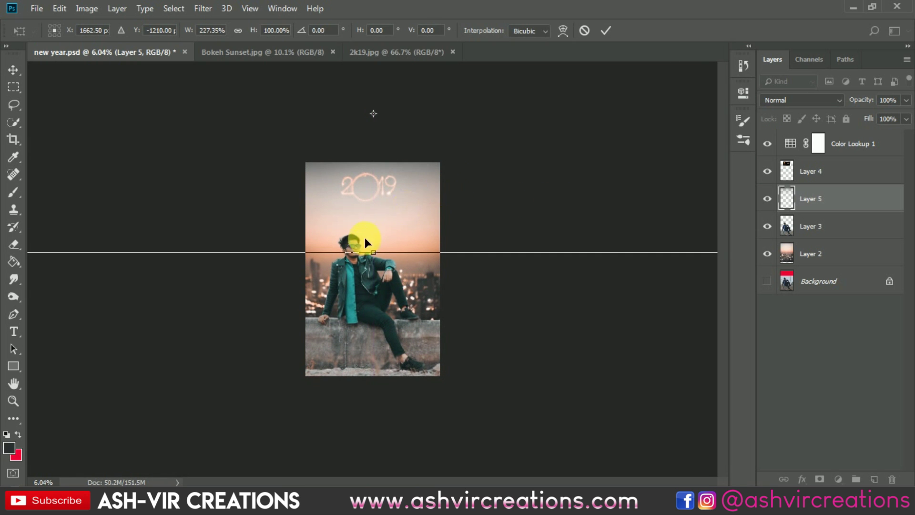
drag(373, 253, 373, 377)
drag(401, 255, 410, 196)
key(Return)
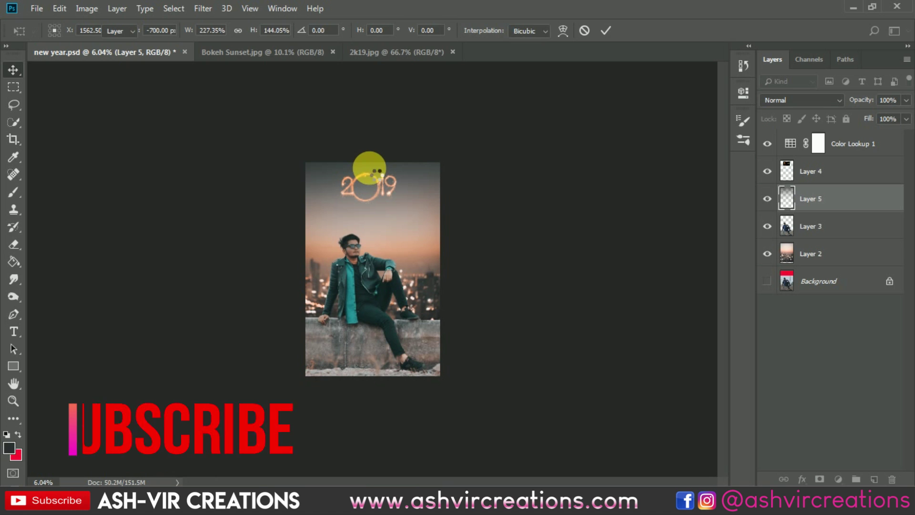
Compare the sky with and without the dark shading layer by toggling its visibility.
key(ctrl+0)
click(770, 200)
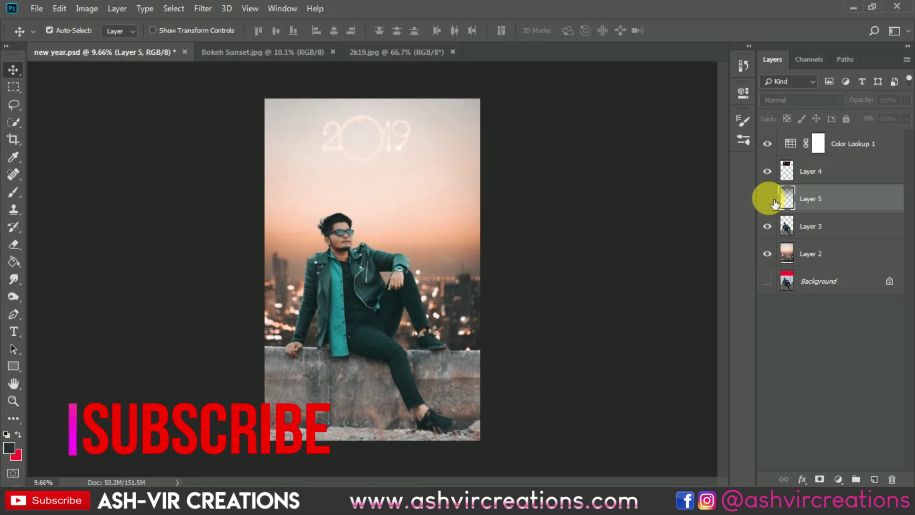
click(770, 200)
click(768, 199)
click(768, 199)
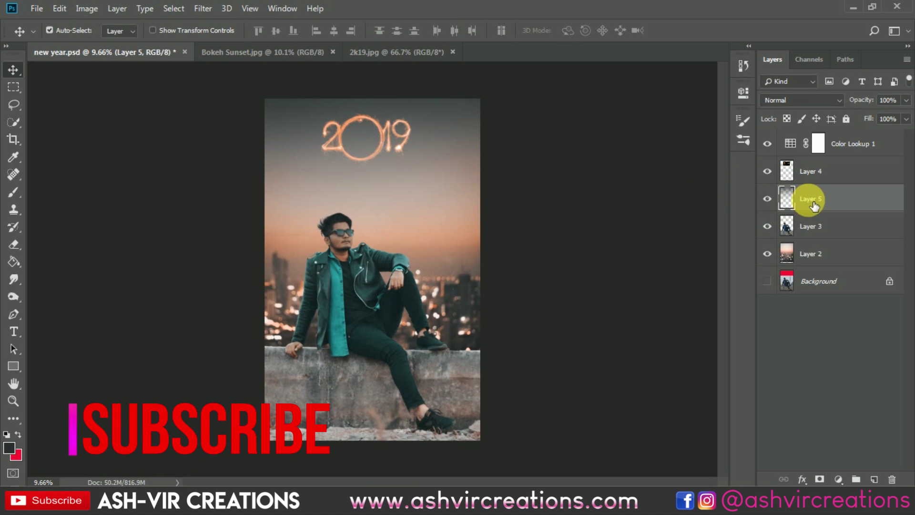
Move the dark shading layer beneath the man's layer in the layer stack.
drag(809, 200, 811, 232)
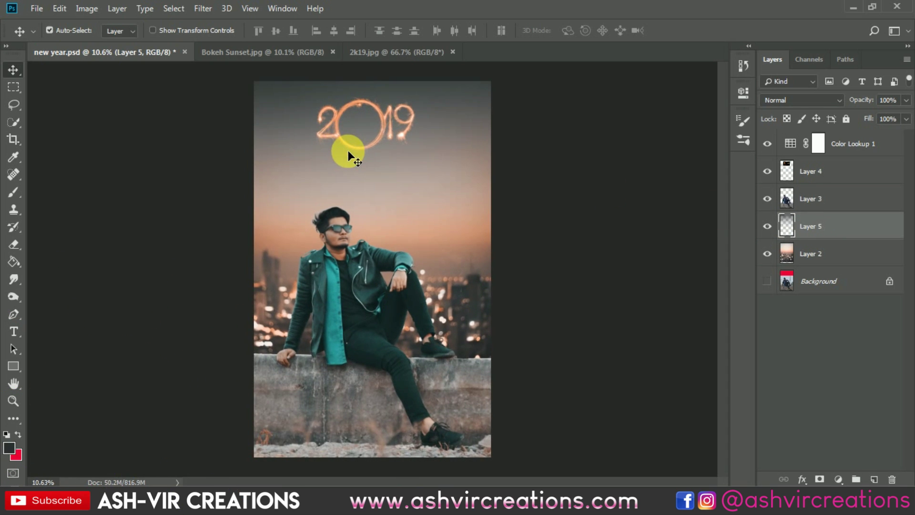
scroll(357, 126, up, 2)
scroll(357, 126, down, 1)
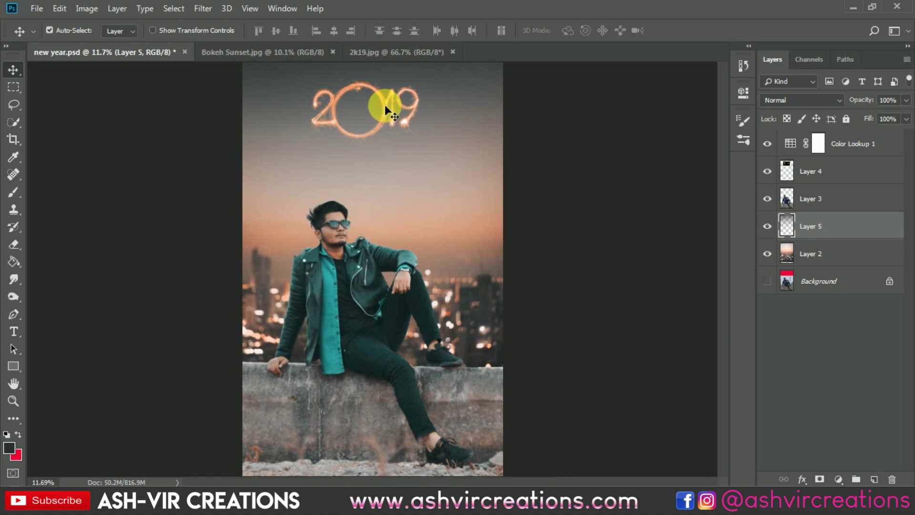
Scale the 2019 layer to about 118% with Free Transform and reposition it in the upper sky.
drag(385, 105, 410, 217)
scroll(400, 109, up, 2)
scroll(397, 214, up, 3)
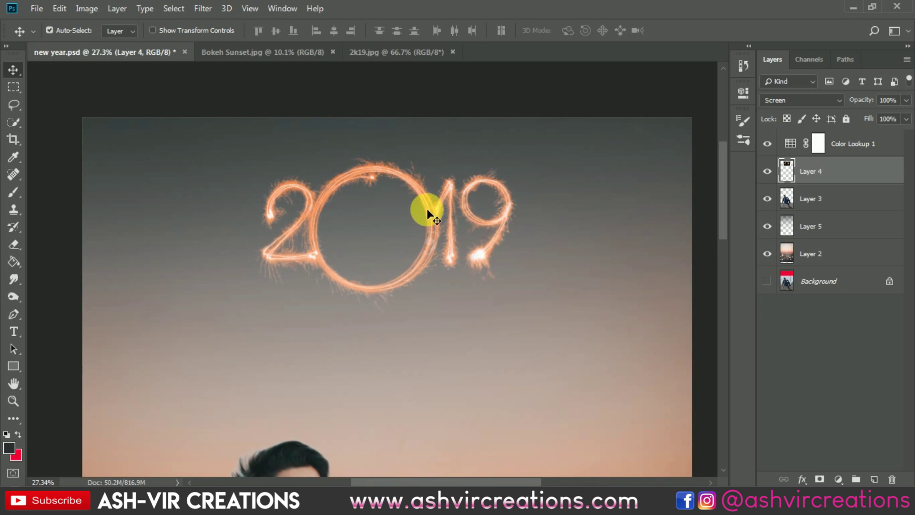
scroll(428, 212, down, 2)
key(ctrl+t)
drag(517, 315, 541, 321)
drag(452, 196, 450, 201)
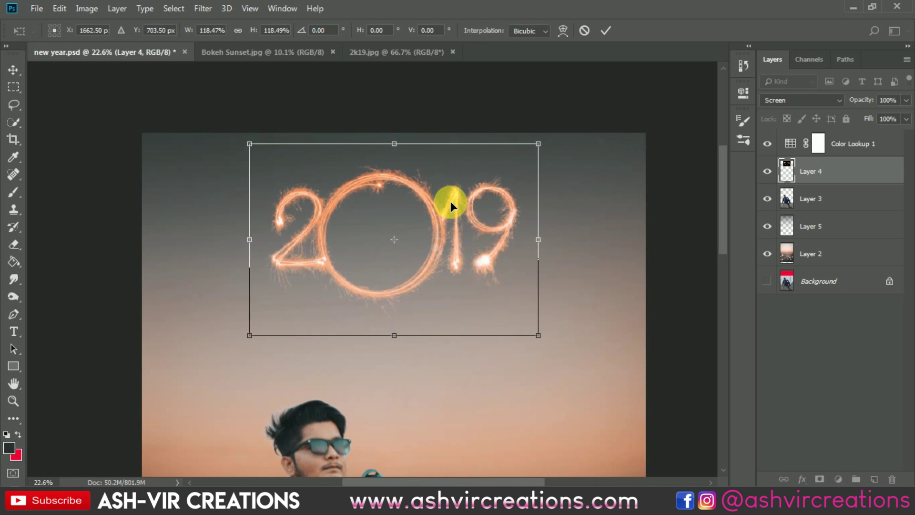
key(Return)
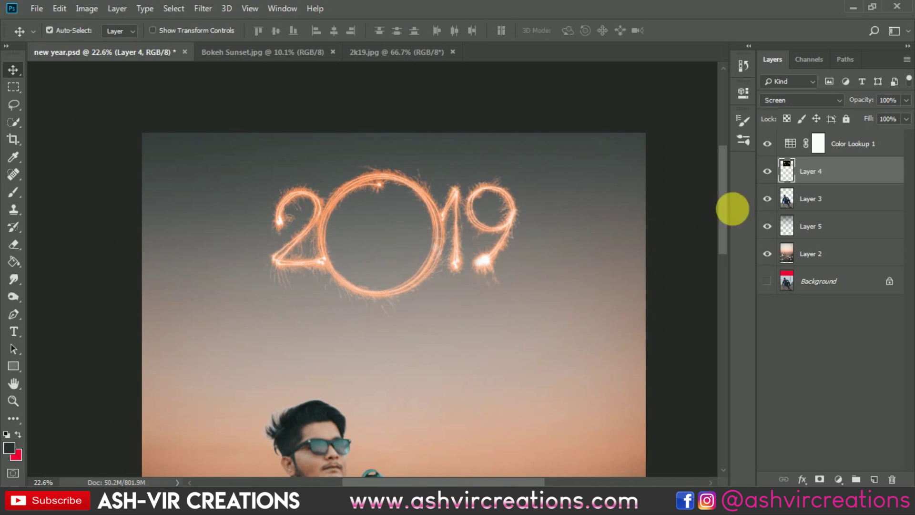
Set the Type tool's text colour to orange #ee996a, sampled from the glowing 2019.
click(14, 331)
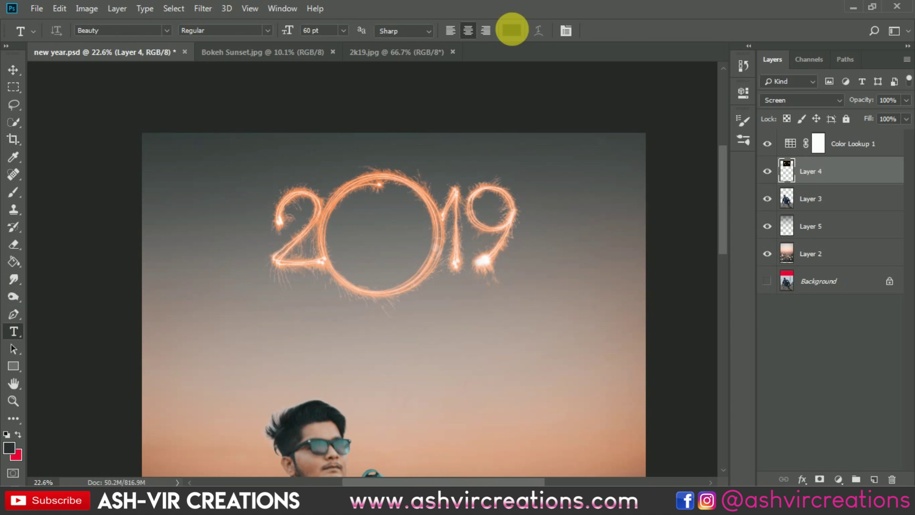
click(517, 34)
drag(364, 61, 586, 109)
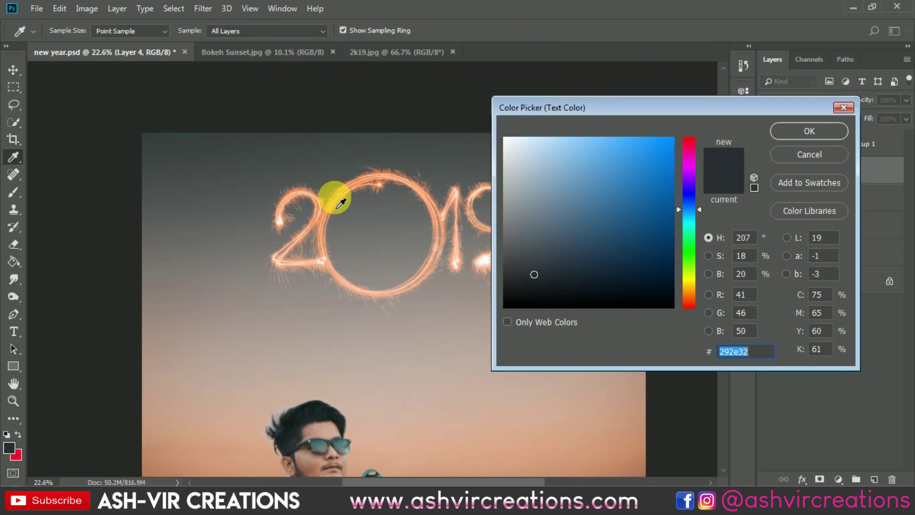
click(338, 211)
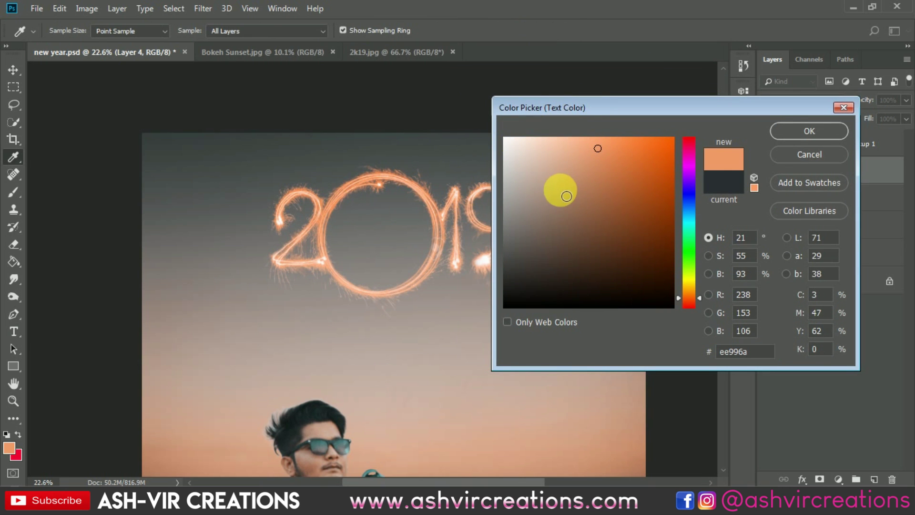
click(788, 128)
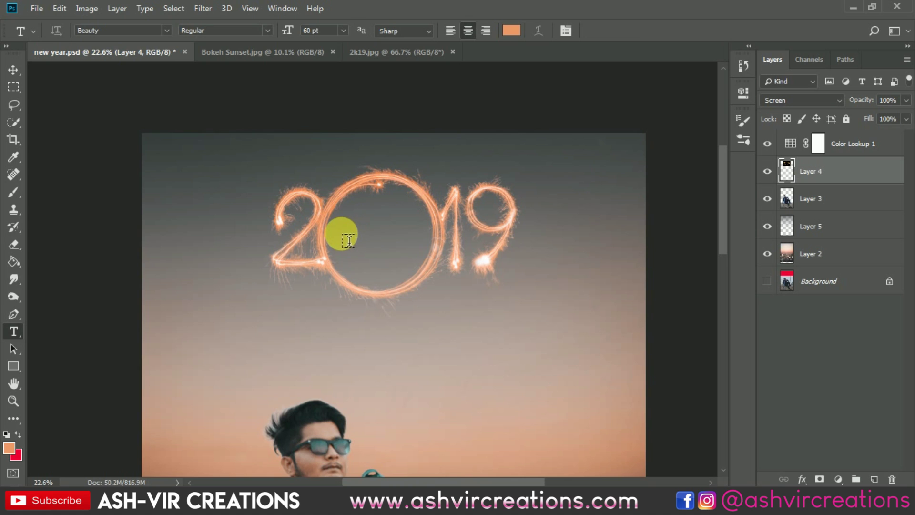
Add the centred two-line text "Happy New Year" over the glowing zero in the Beauty font at 60 pt.
click(365, 239)
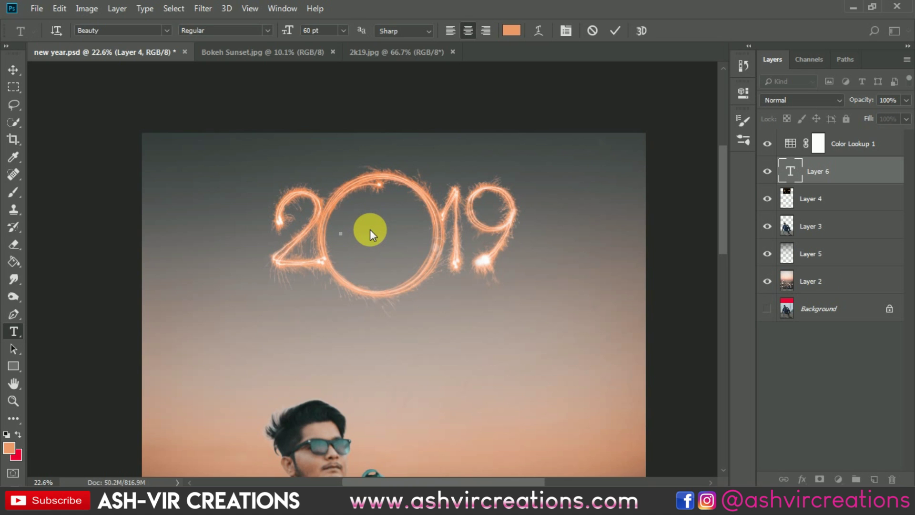
text(#)
text(Ha)
text(pp)
text(y)
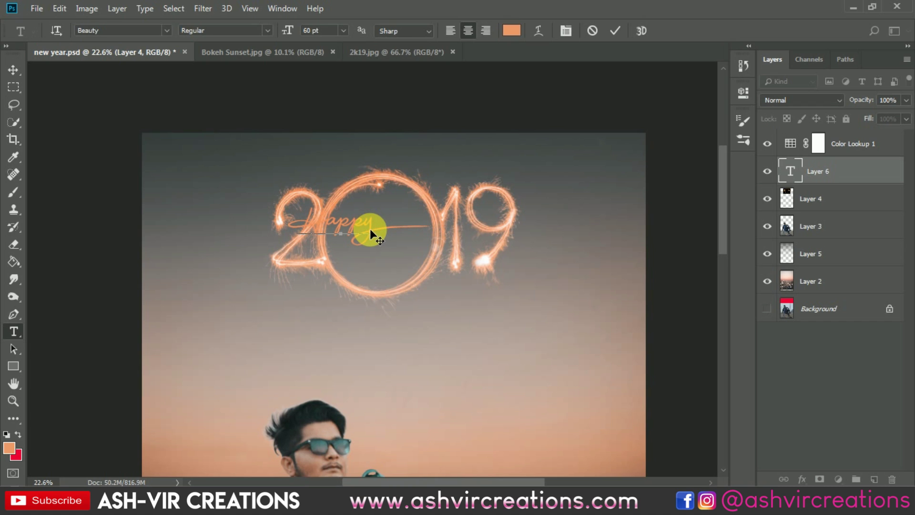
key(Return)
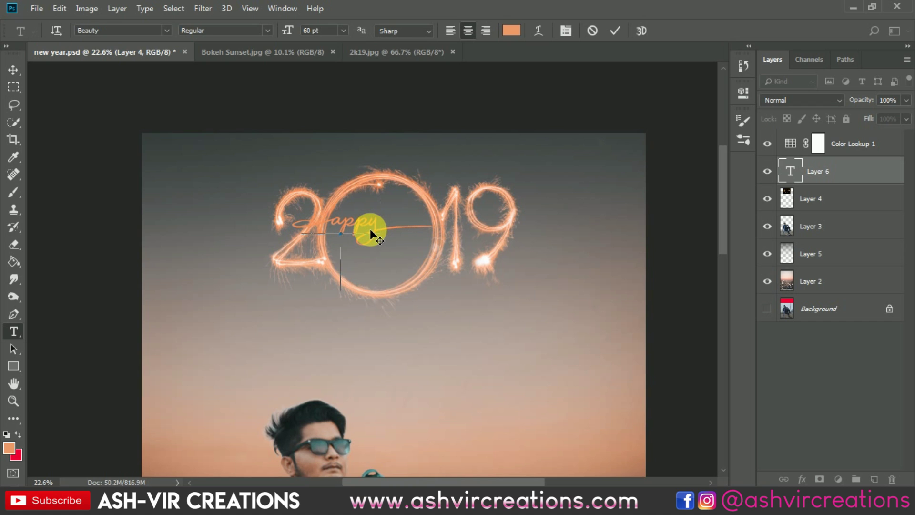
text(NNew Year)
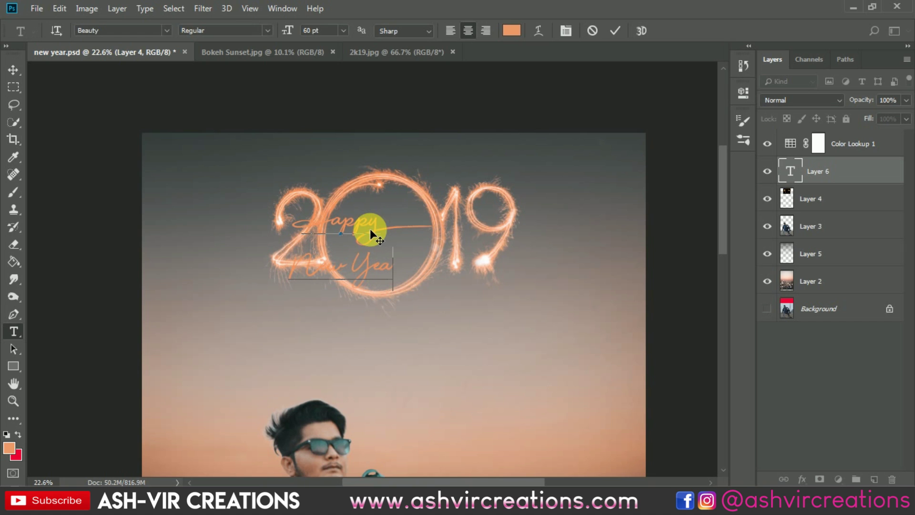
click(615, 32)
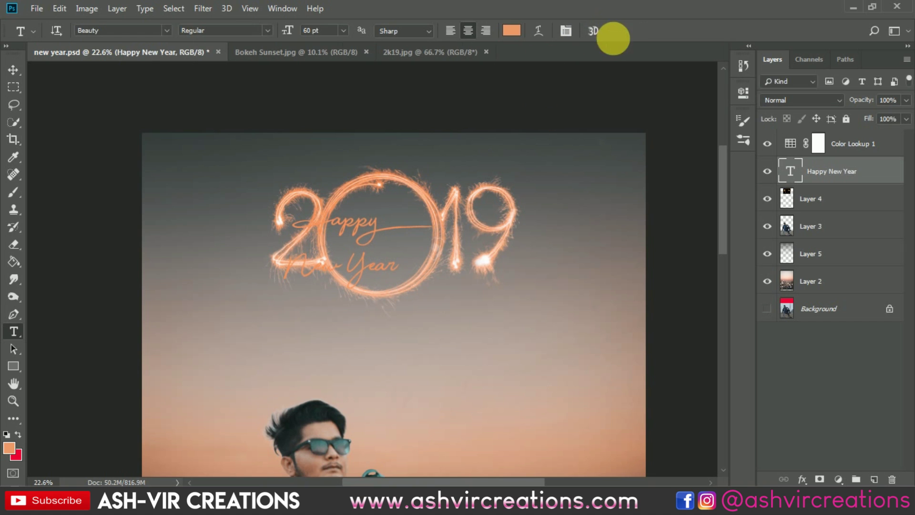
Scale the greeting text down to about 43 pt and position it inside the zero's ring.
key(v)
drag(343, 214, 396, 210)
key(ctrl+t)
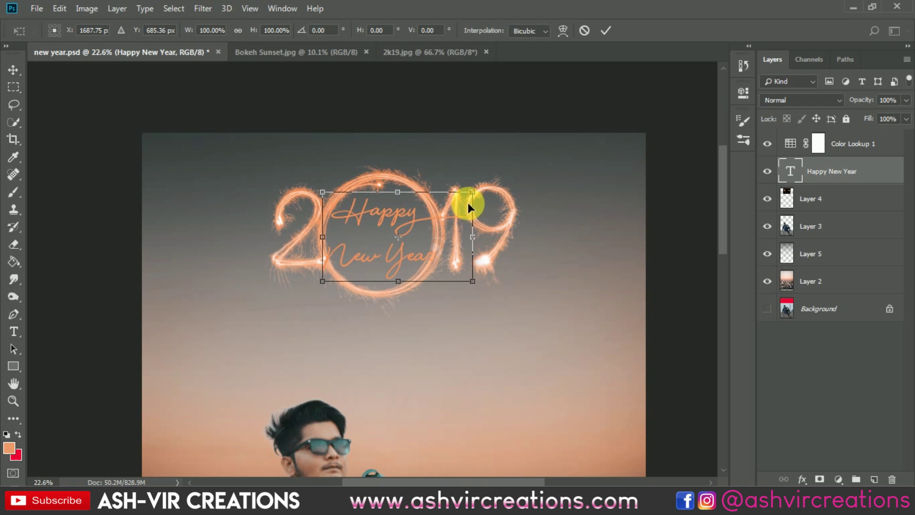
drag(480, 198, 441, 197)
drag(380, 221, 385, 215)
key(Return)
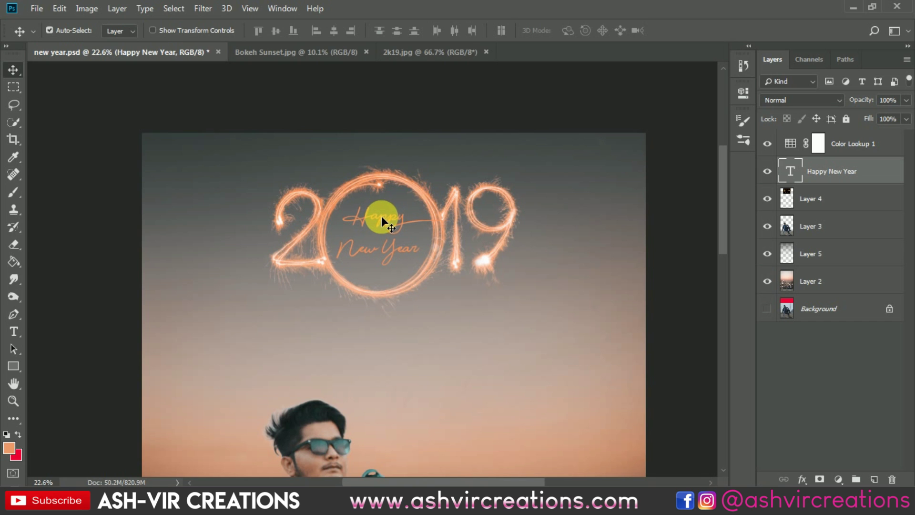
Change the font of the whole greeting text to Black Marble - Demo.
double_click(383, 217)
click(165, 27)
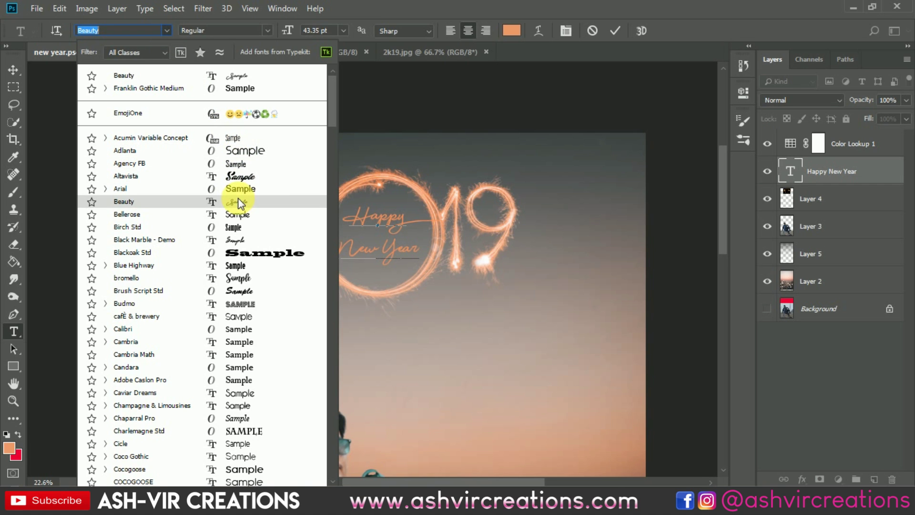
double_click(403, 242)
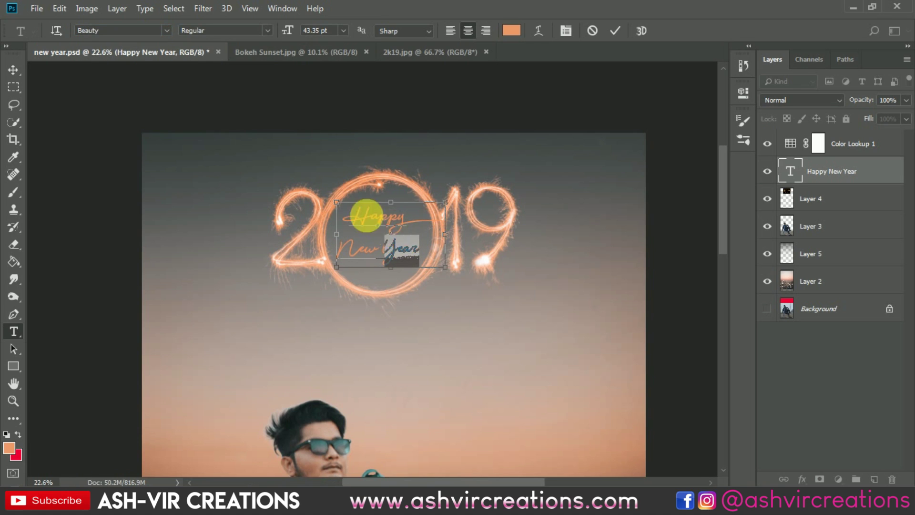
key(ctrl+a)
click(166, 28)
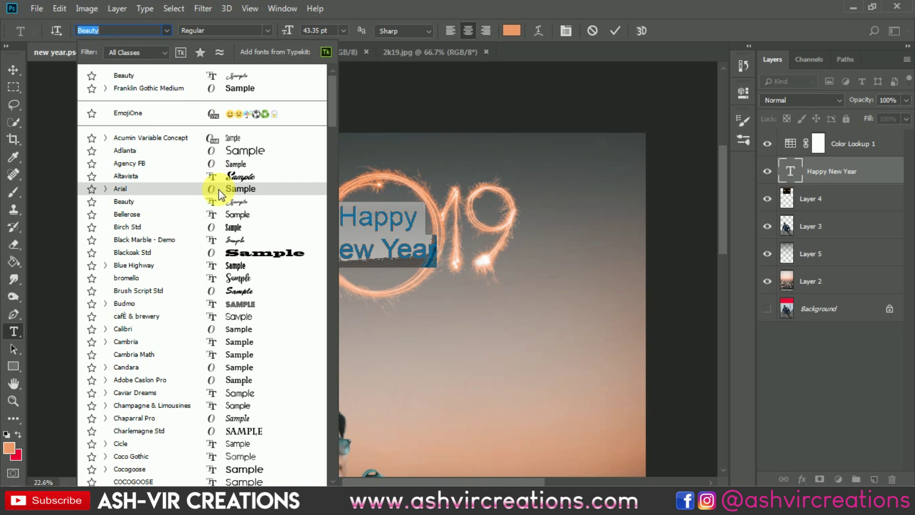
click(223, 240)
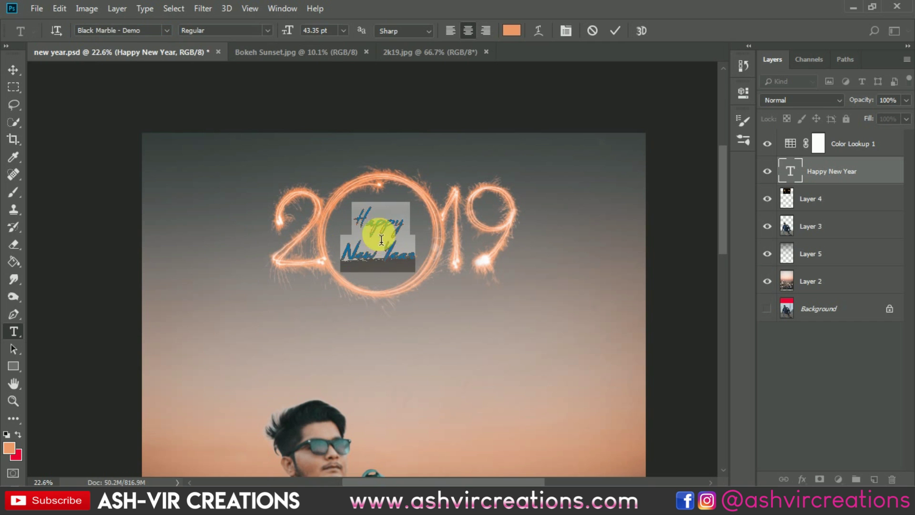
click(412, 258)
scroll(412, 257, up, 2)
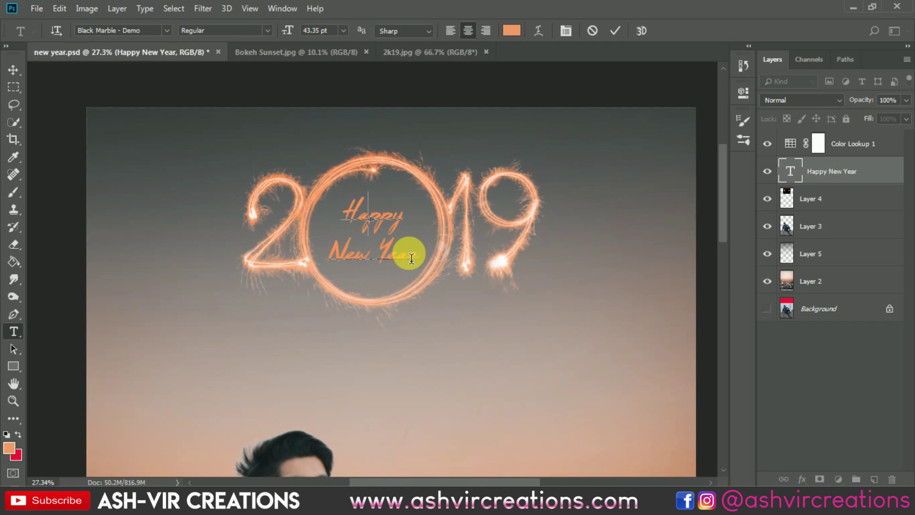
Recolour the whole greeting text to light peach #f8b691.
key(ctrl+a)
click(512, 31)
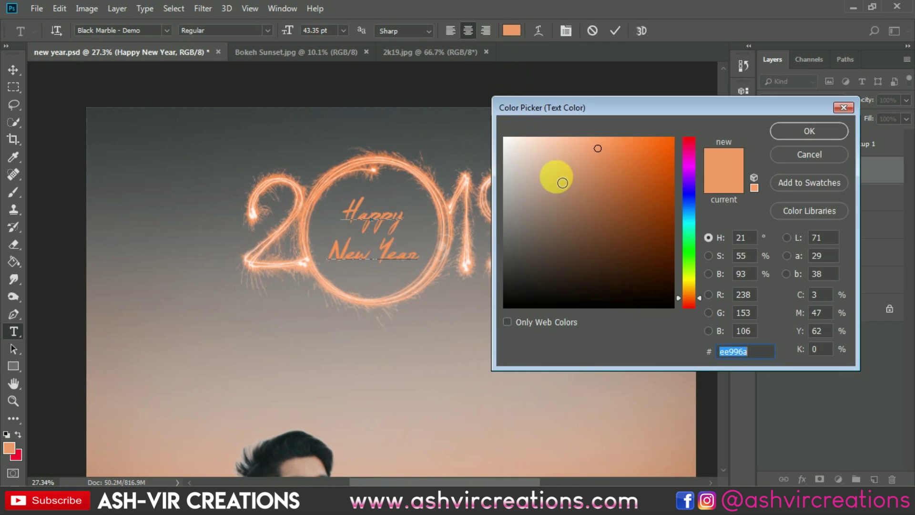
click(558, 156)
mouse_move(558, 156)
mouse_down()
mouse_move(548, 148)
mouse_move(584, 146)
mouse_up()
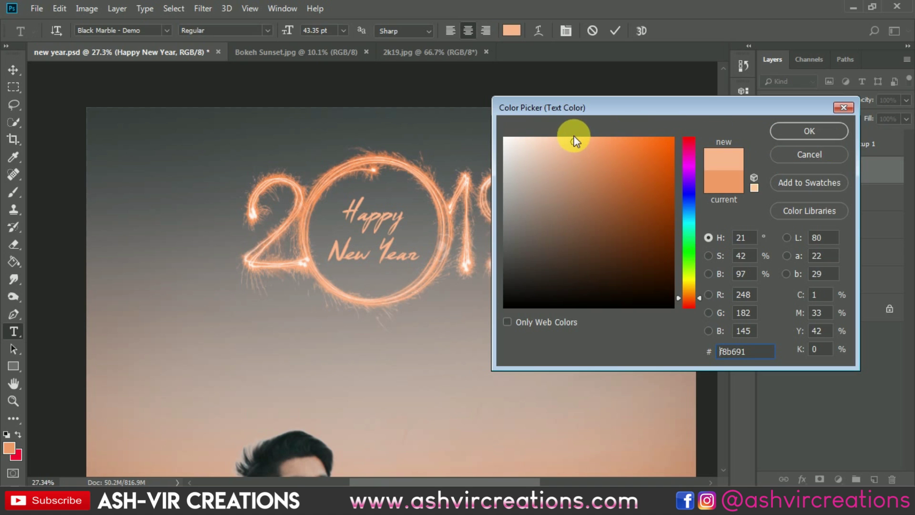
click(778, 128)
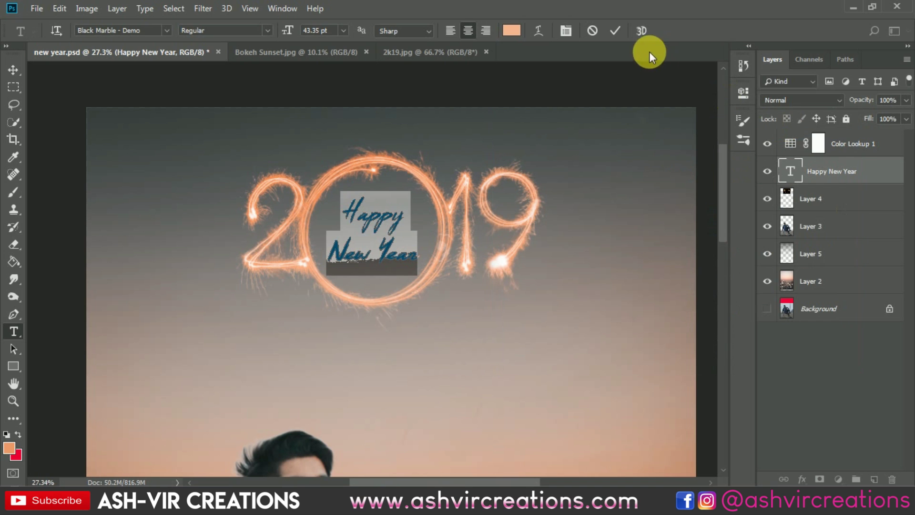
click(617, 31)
Adjust the greeting text's size slightly with Free Transform and centre it within the zero's ring.
key(v)
key(ctrl+t)
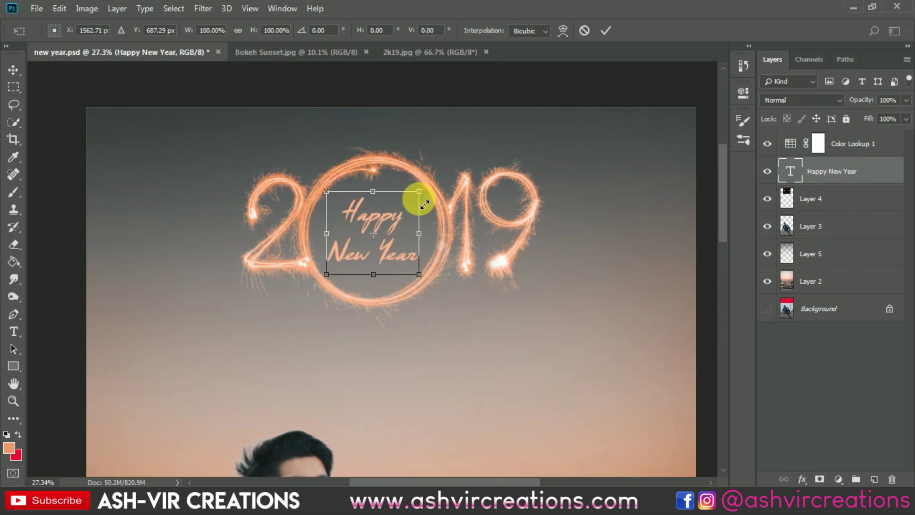
mouse_move(414, 198)
mouse_down()
mouse_move(428, 192)
mouse_move(415, 190)
mouse_up()
key(Return)
drag(370, 218, 375, 220)
scroll(375, 218, down, 2)
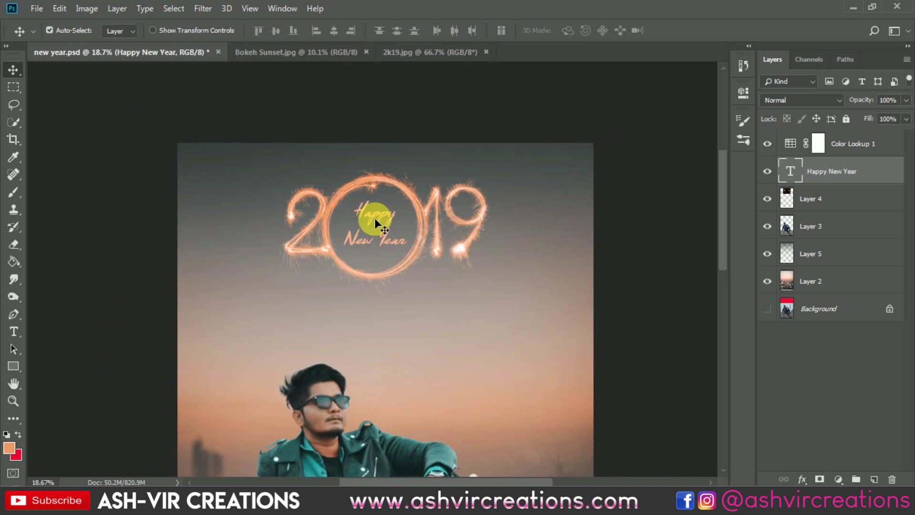
scroll(375, 219, down, 3)
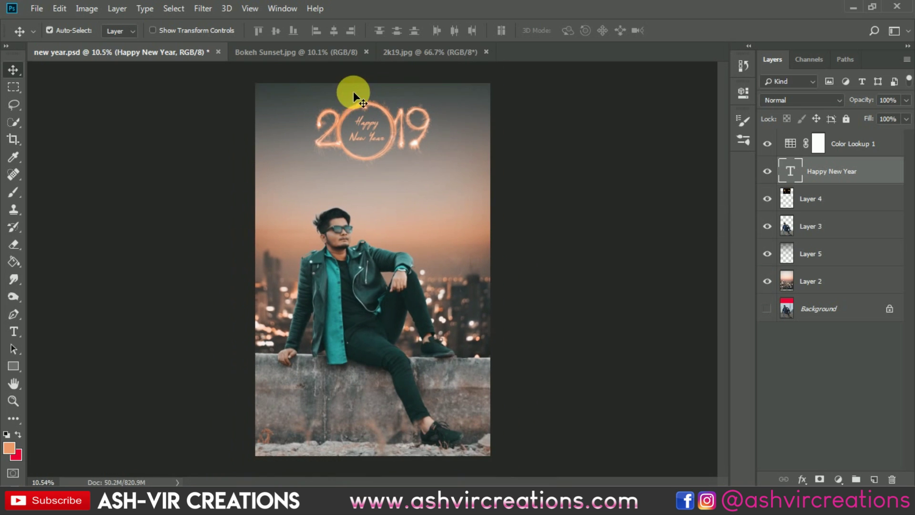
Try to merge the Happy New Year text layer with the glowing 2019 layer.
ctrl+click(832, 196)
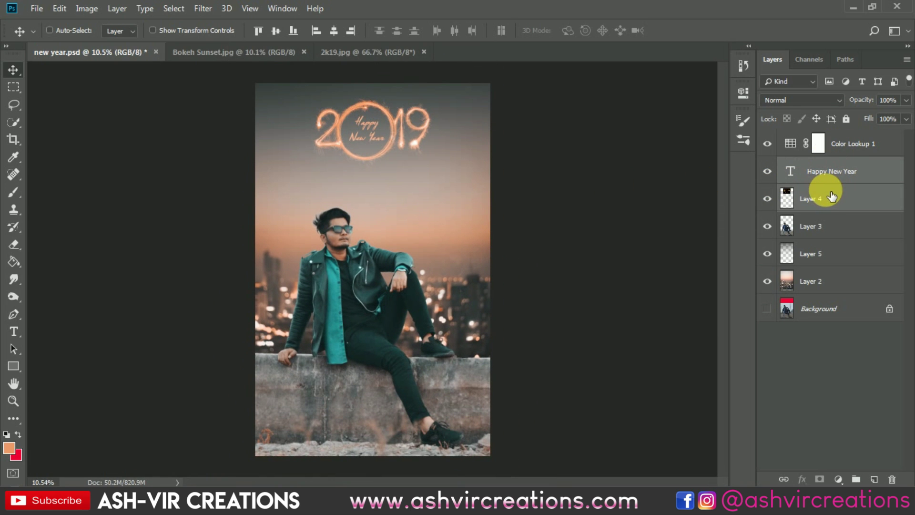
right_click(832, 195)
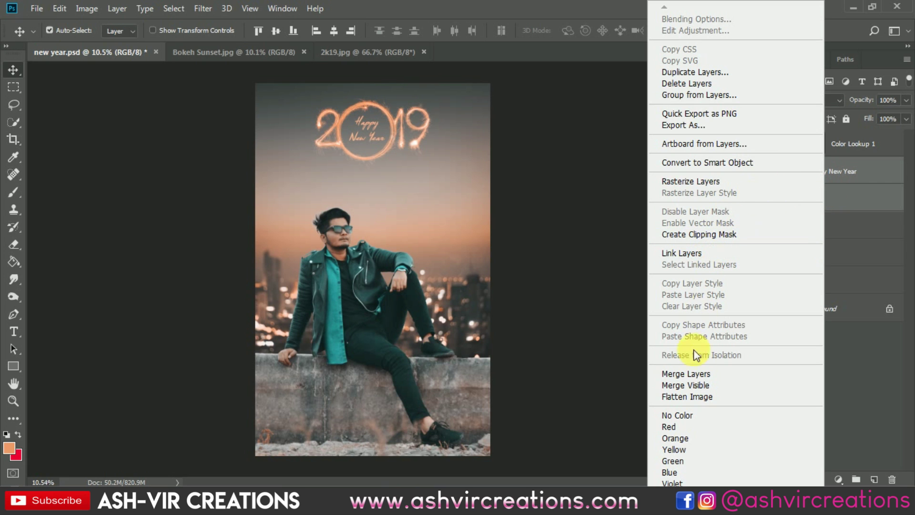
click(691, 374)
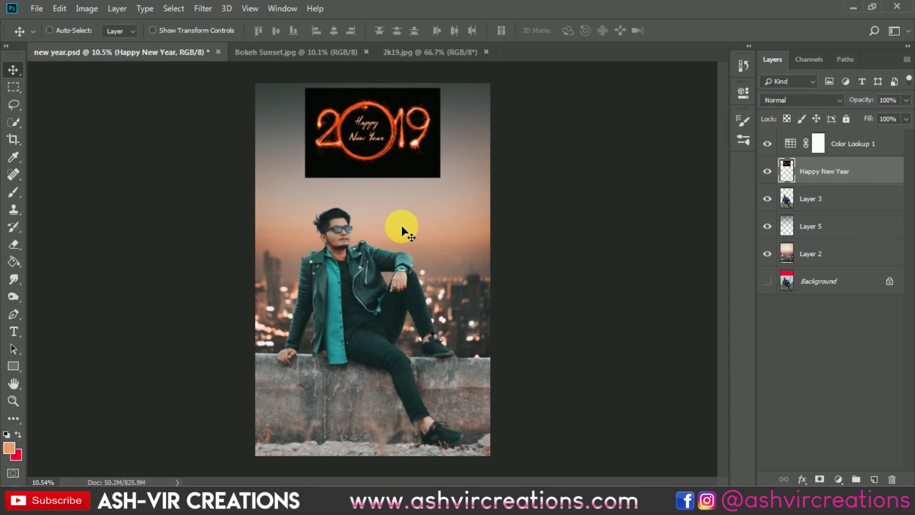
key(ctrl+z)
click(838, 197)
click(819, 143)
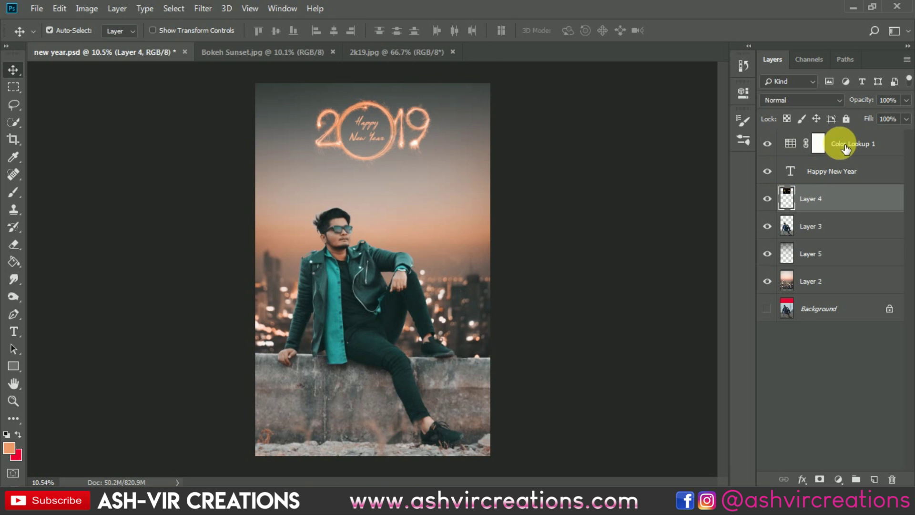
scroll(385, 110, up, 2)
scroll(385, 110, down, 2)
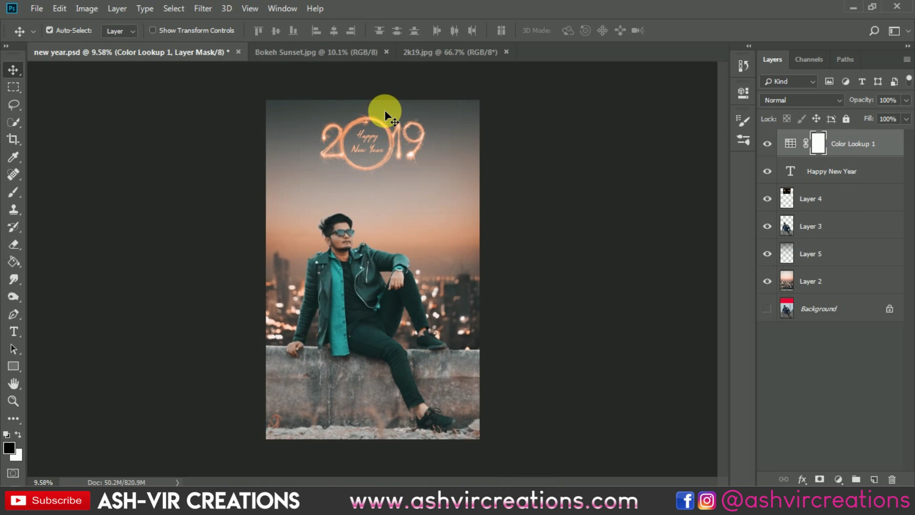
Soften the man's cut-out edges along the shoulder, sleeve and hand using the Blur tool at size 60 and 39% strength.
scroll(385, 111, up, 1)
scroll(497, 362, up, 8)
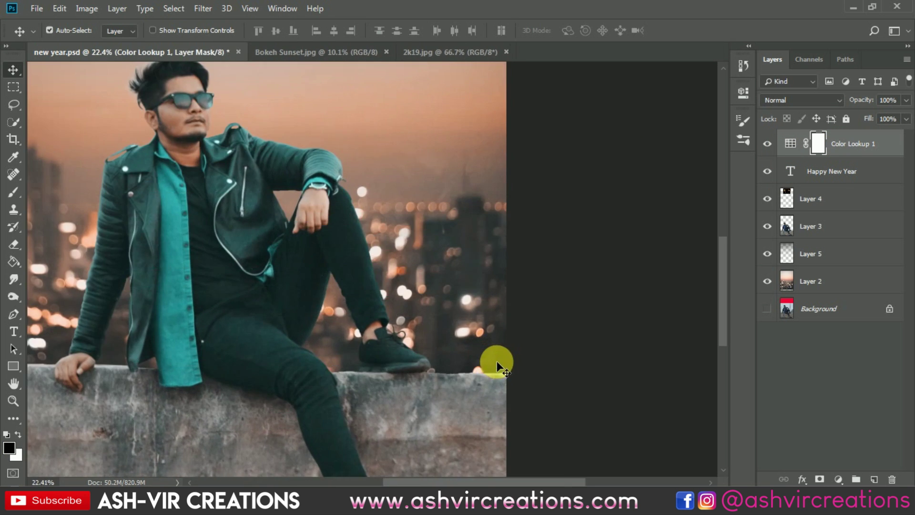
drag(369, 207, 476, 247)
click(826, 229)
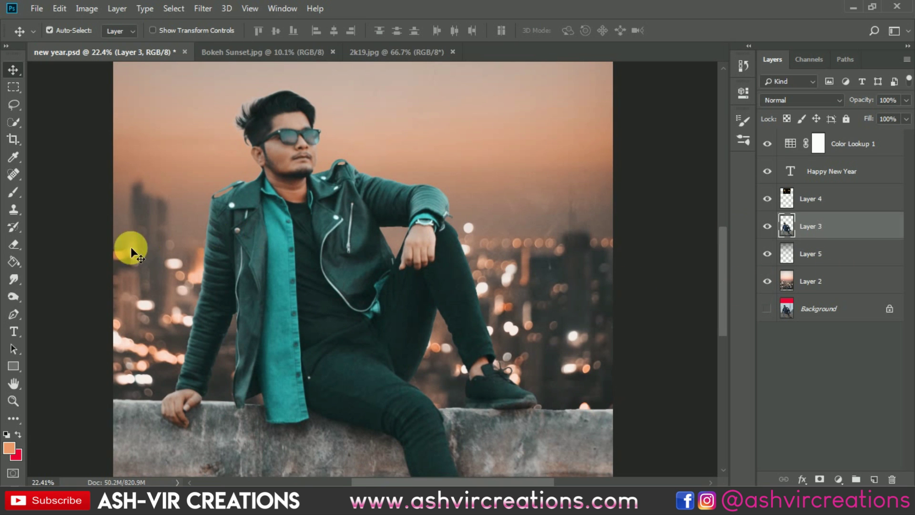
right_click(16, 281)
click(50, 280)
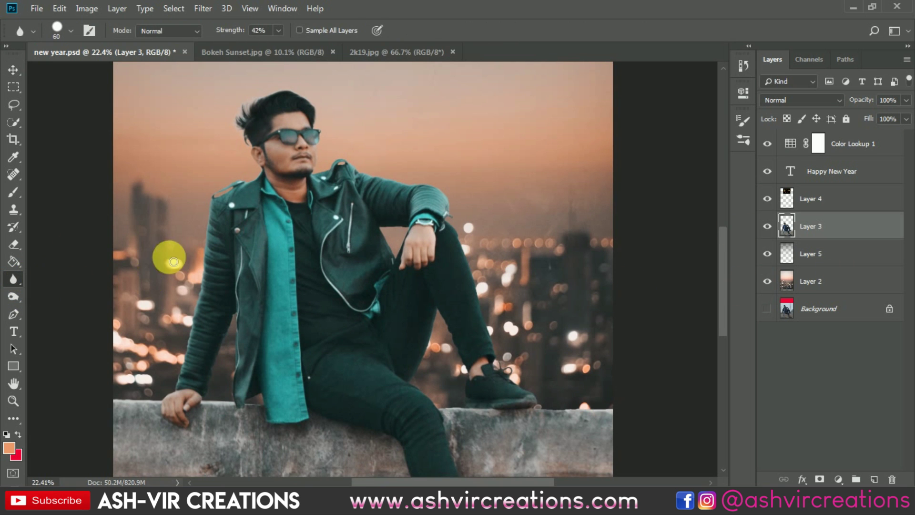
scroll(181, 248, up, 3)
scroll(281, 152, up, 2)
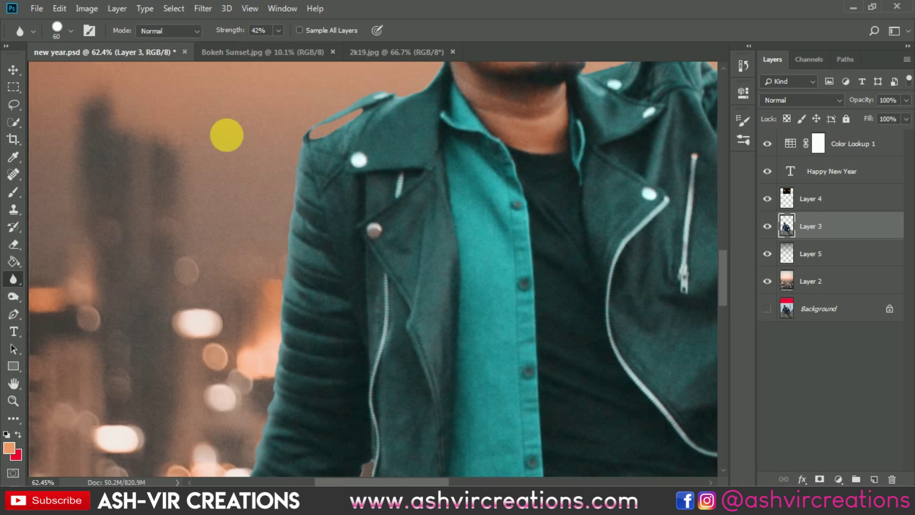
right_click(227, 143)
double_click(276, 326)
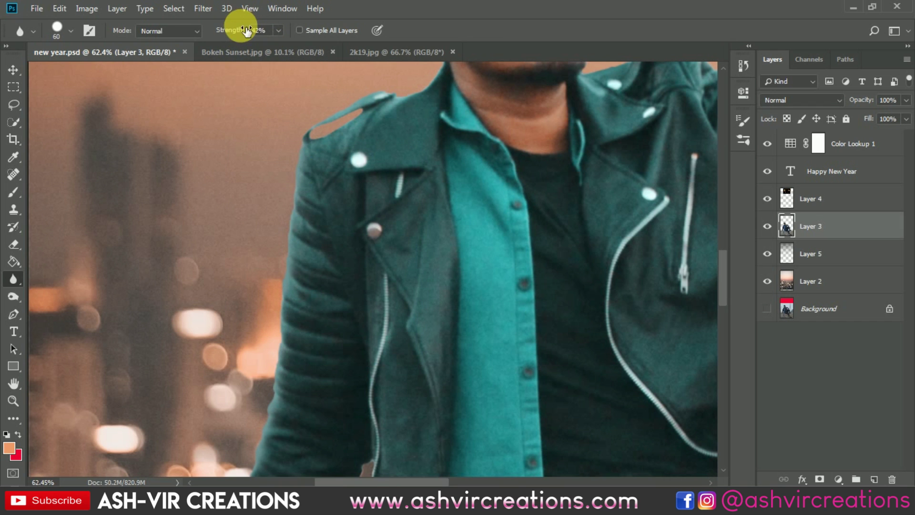
drag(244, 32, 240, 34)
mouse_move(310, 165)
mouse_down()
mouse_move(326, 205)
mouse_move(373, 136)
mouse_up()
mouse_move(338, 205)
mouse_down()
mouse_move(327, 312)
mouse_move(341, 220)
mouse_move(340, 262)
mouse_move(296, 399)
mouse_up()
mouse_move(309, 280)
mouse_down()
mouse_move(351, 266)
mouse_move(331, 301)
mouse_move(316, 403)
mouse_move(358, 286)
mouse_move(341, 370)
mouse_move(320, 393)
mouse_move(442, 369)
mouse_move(441, 393)
mouse_move(511, 168)
mouse_move(499, 374)
mouse_move(546, 415)
mouse_move(585, 394)
mouse_move(596, 423)
mouse_up()
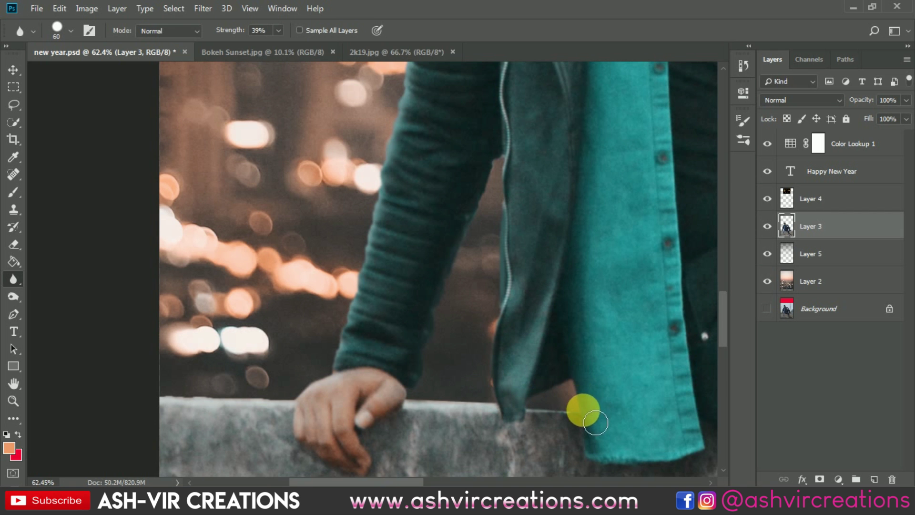
Blur the remaining cut-out edges around the man's legs and shoe and along the wall's upper edge.
drag(646, 252, 468, 513)
drag(283, 209, 356, 418)
mouse_move(394, 374)
mouse_down()
mouse_move(350, 314)
mouse_move(393, 291)
mouse_move(412, 265)
mouse_move(468, 261)
mouse_move(476, 242)
mouse_move(461, 239)
mouse_move(445, 203)
mouse_move(450, 167)
mouse_move(444, 196)
mouse_move(465, 228)
mouse_move(489, 224)
mouse_move(262, 288)
mouse_move(372, 258)
mouse_move(404, 210)
mouse_move(389, 169)
mouse_move(406, 191)
mouse_move(391, 187)
mouse_move(421, 198)
mouse_move(393, 319)
mouse_move(421, 309)
mouse_move(466, 270)
mouse_move(461, 289)
mouse_move(489, 283)
mouse_move(544, 328)
mouse_move(537, 302)
mouse_move(240, 250)
mouse_move(227, 261)
mouse_move(339, 290)
mouse_move(301, 281)
mouse_move(351, 285)
mouse_move(415, 310)
mouse_move(436, 328)
mouse_move(437, 374)
mouse_move(432, 340)
mouse_move(433, 383)
mouse_move(424, 393)
mouse_move(242, 412)
mouse_move(251, 431)
mouse_move(285, 404)
mouse_move(288, 280)
mouse_move(291, 327)
mouse_move(250, 309)
mouse_move(278, 365)
mouse_move(301, 268)
mouse_move(433, 253)
mouse_move(452, 311)
mouse_move(501, 345)
mouse_move(398, 164)
mouse_move(430, 313)
mouse_move(435, 221)
mouse_move(445, 321)
mouse_move(483, 449)
mouse_move(296, 290)
mouse_move(347, 370)
mouse_move(368, 268)
mouse_move(406, 388)
mouse_move(388, 429)
mouse_move(305, 215)
mouse_move(248, 384)
mouse_move(279, 419)
mouse_move(334, 452)
mouse_move(423, 466)
mouse_move(518, 353)
mouse_move(599, 442)
mouse_move(355, 258)
mouse_move(313, 272)
mouse_move(288, 364)
mouse_move(548, 362)
mouse_up()
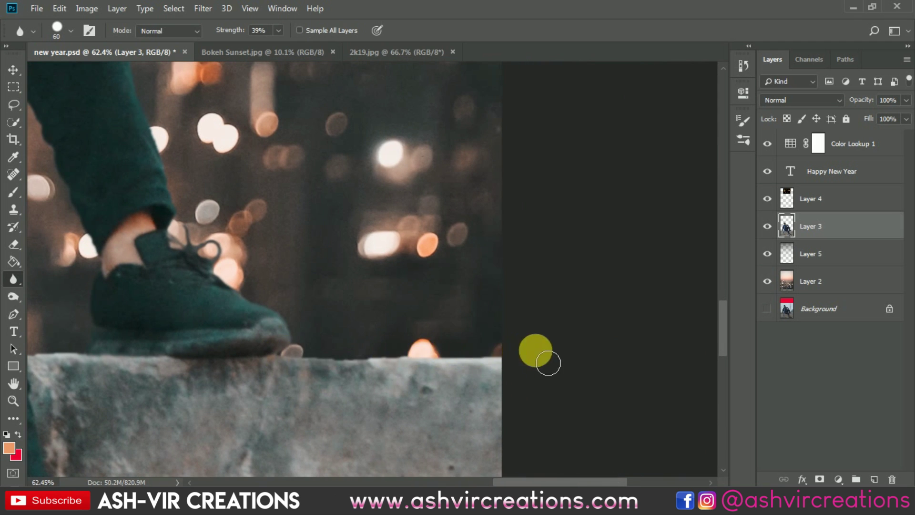
scroll(234, 313, down, 3)
drag(155, 301, 654, 325)
drag(389, 352, 436, 354)
mouse_move(358, 354)
mouse_down()
mouse_move(423, 356)
mouse_move(293, 351)
mouse_move(308, 333)
mouse_move(194, 311)
mouse_move(454, 358)
mouse_move(313, 359)
mouse_up()
scroll(443, 353, up, 6)
scroll(387, 291, down, 7)
scroll(386, 292, down, 3)
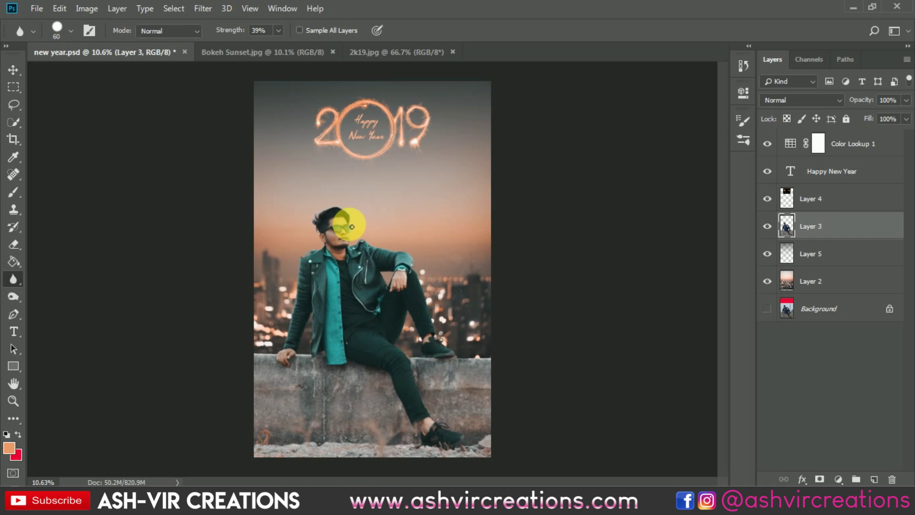
Merge all layers from the bokeh city layer up to the colour lookup adjustment, leaving the hidden Background separate.
key(v)
scroll(349, 222, down, 1)
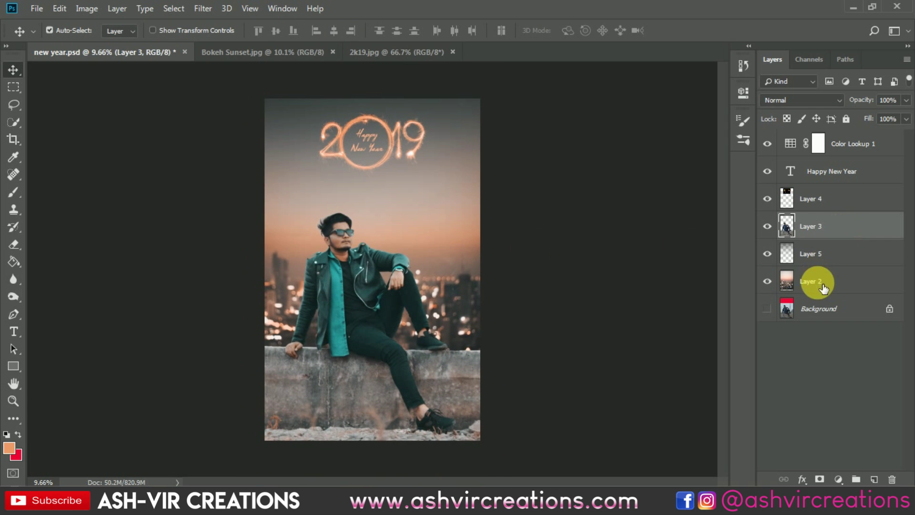
click(823, 285)
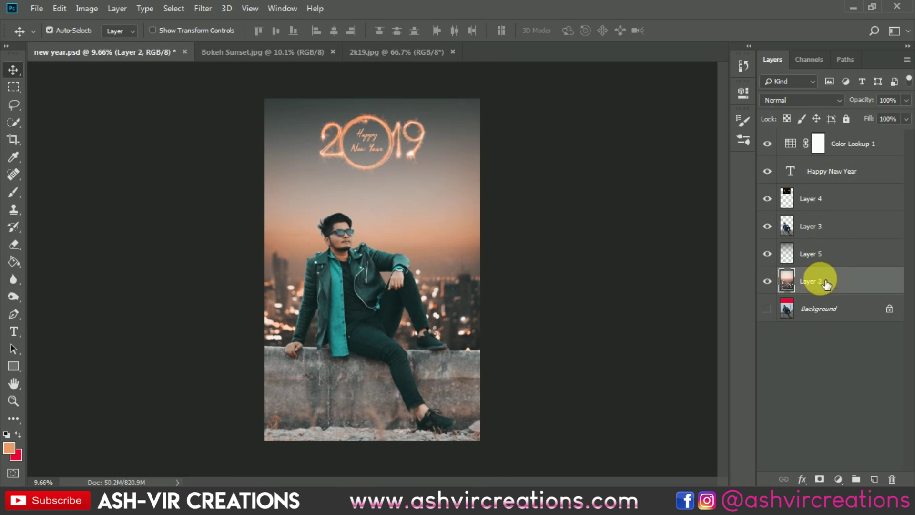
shift+click(848, 145)
right_click(843, 140)
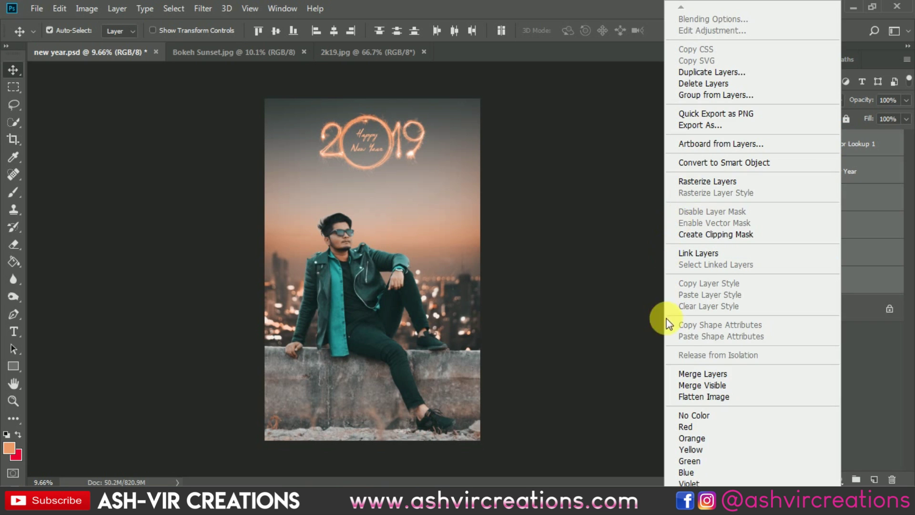
click(689, 373)
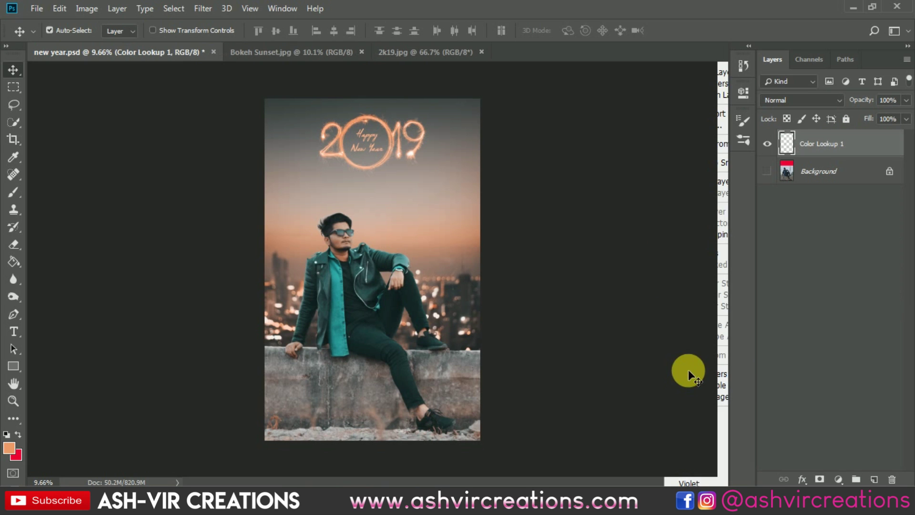
click(14, 140)
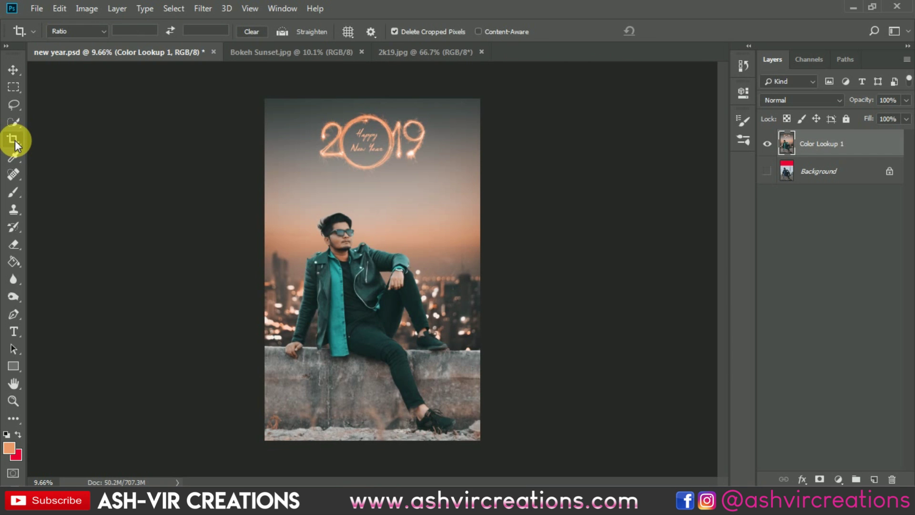
key(v)
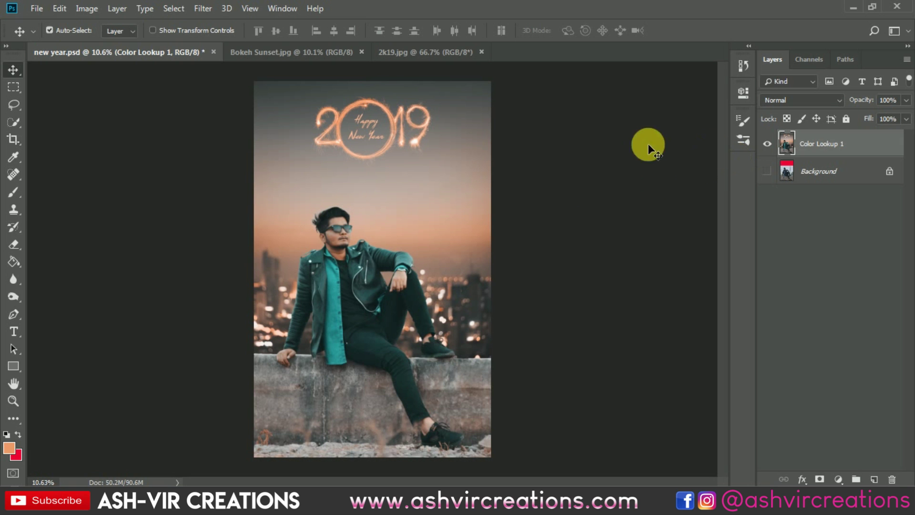
scroll(345, 231, up, 3)
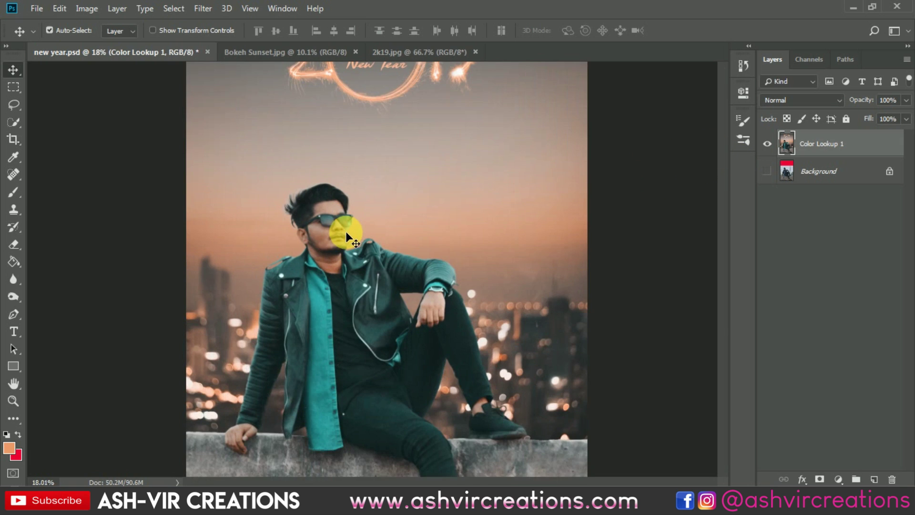
scroll(345, 230, down, 3)
Add a subtle Highlight Priority post-crop vignette to the merged layer with the Camera Raw filter, using amount -3 and a raised feather.
click(204, 9)
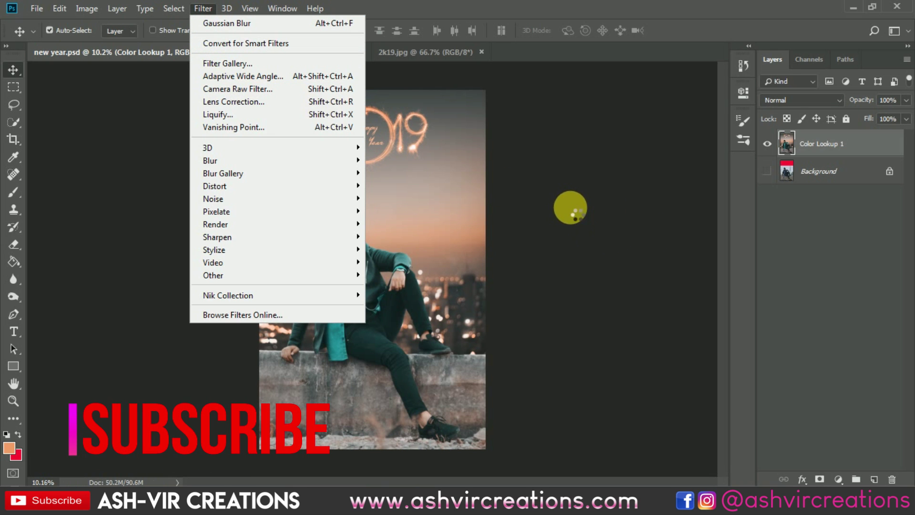
key(ctrl+shift+a)
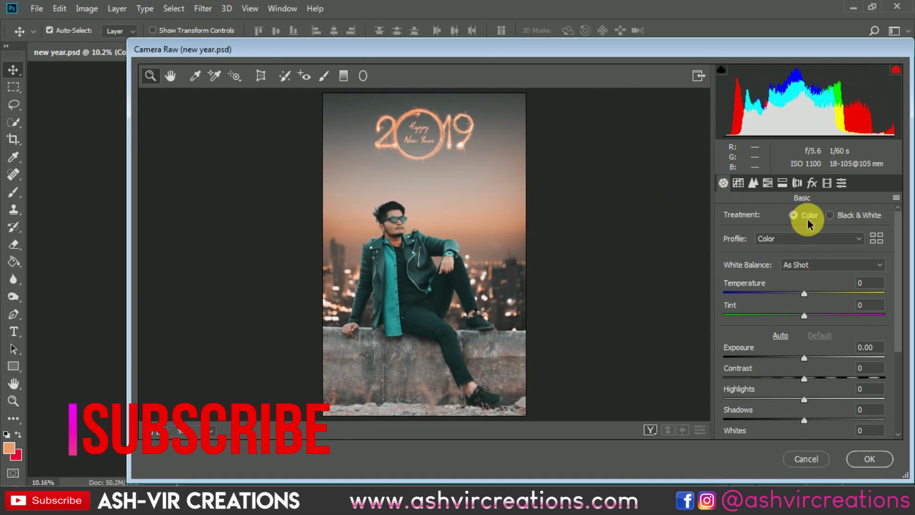
click(812, 182)
mouse_move(803, 358)
mouse_down()
mouse_move(770, 354)
mouse_move(798, 351)
mouse_up()
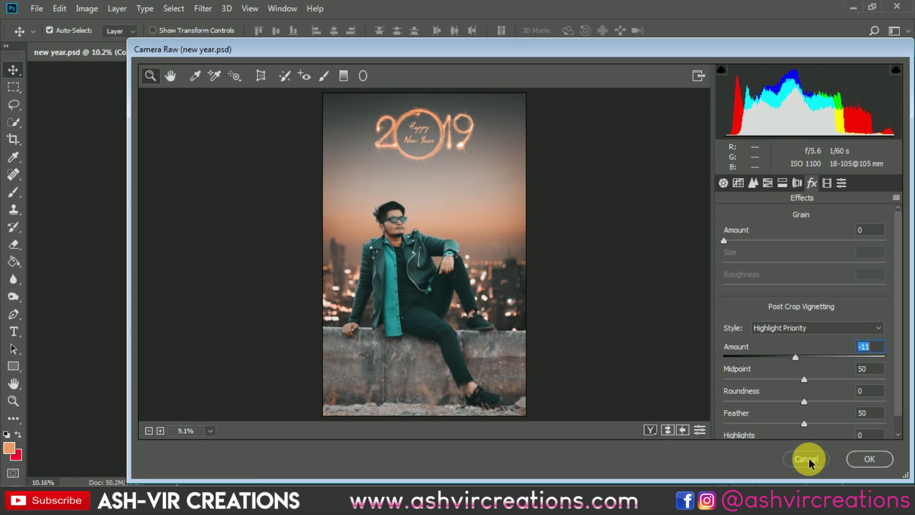
drag(801, 357, 806, 361)
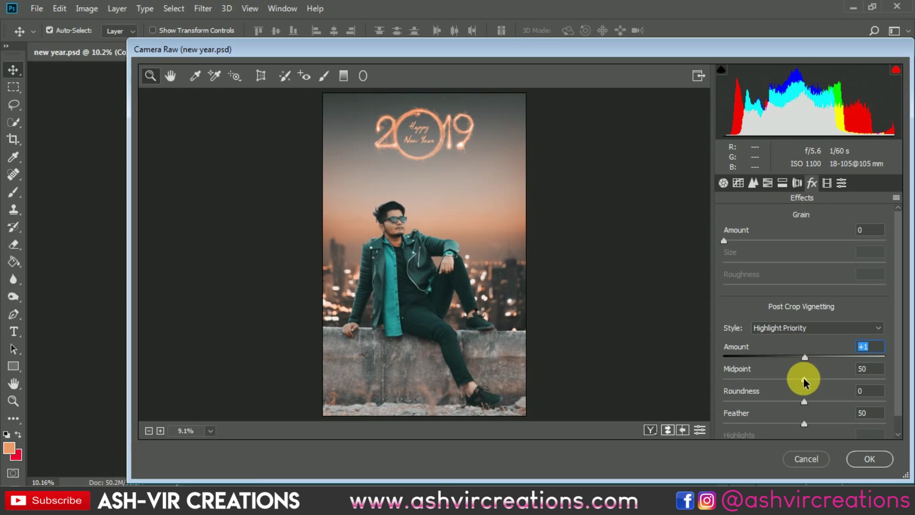
drag(804, 360, 803, 361)
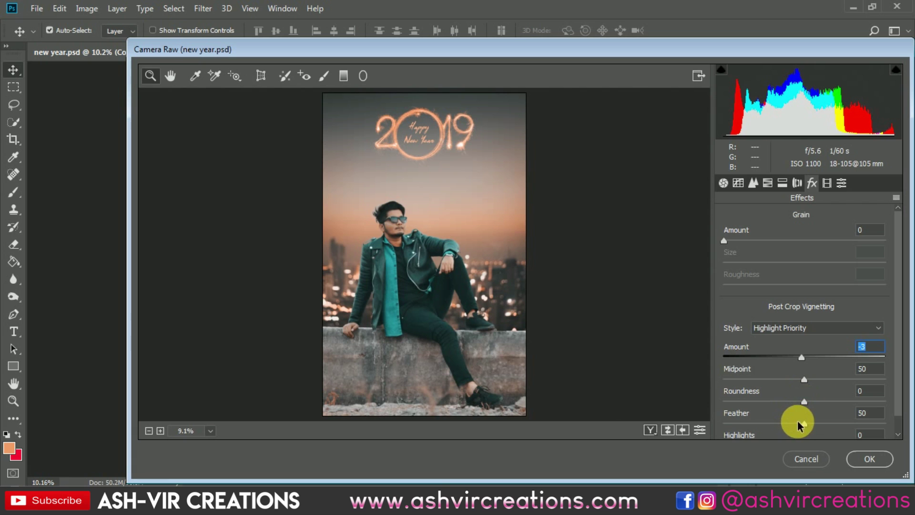
drag(804, 424, 837, 425)
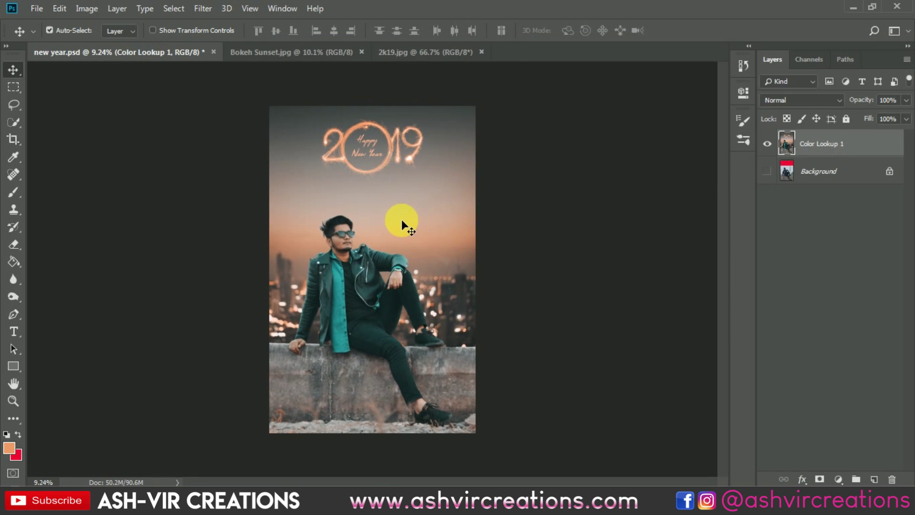
Show the Background layer and toggle the merged layer's visibility to compare the composite with the original photo.
click(768, 172)
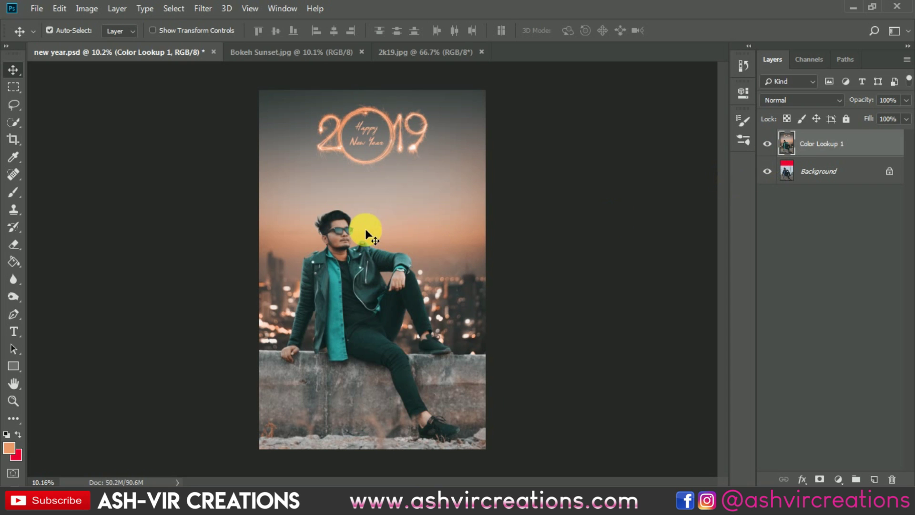
scroll(366, 229, up, 1)
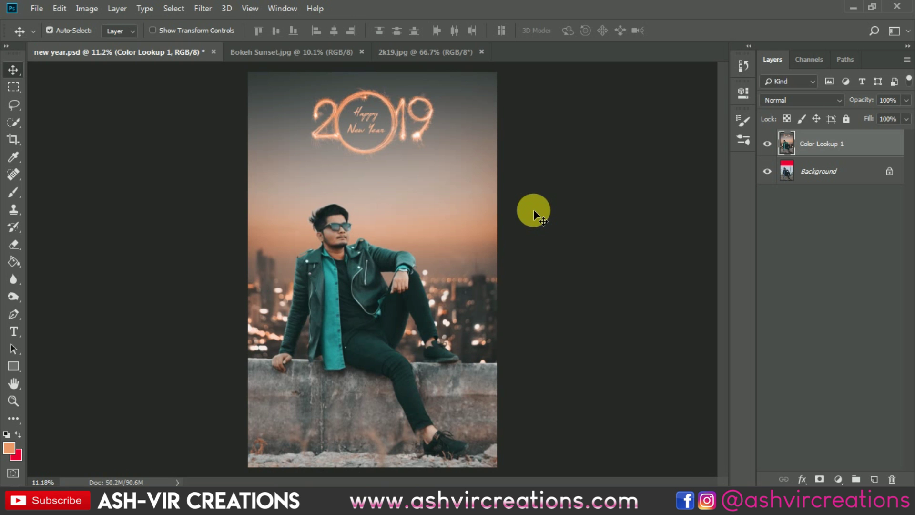
scroll(357, 225, up, 3)
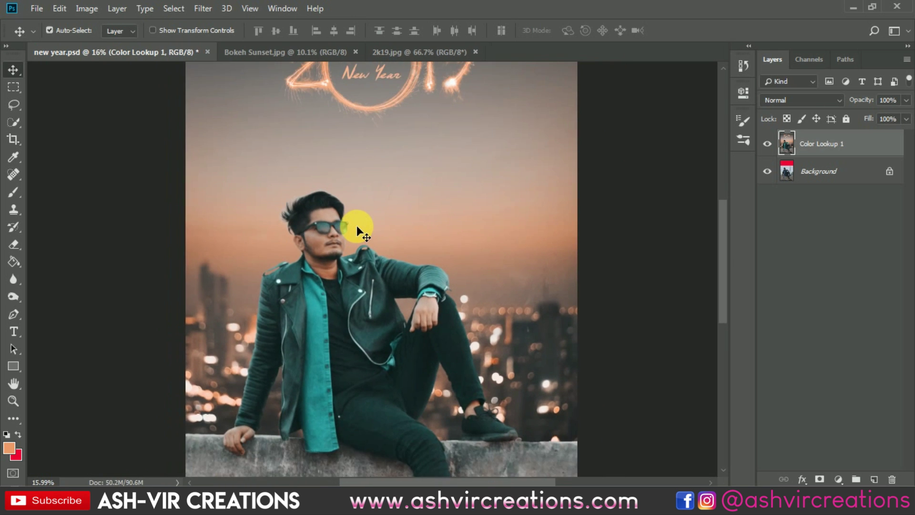
scroll(356, 225, down, 2)
scroll(357, 225, down, 2)
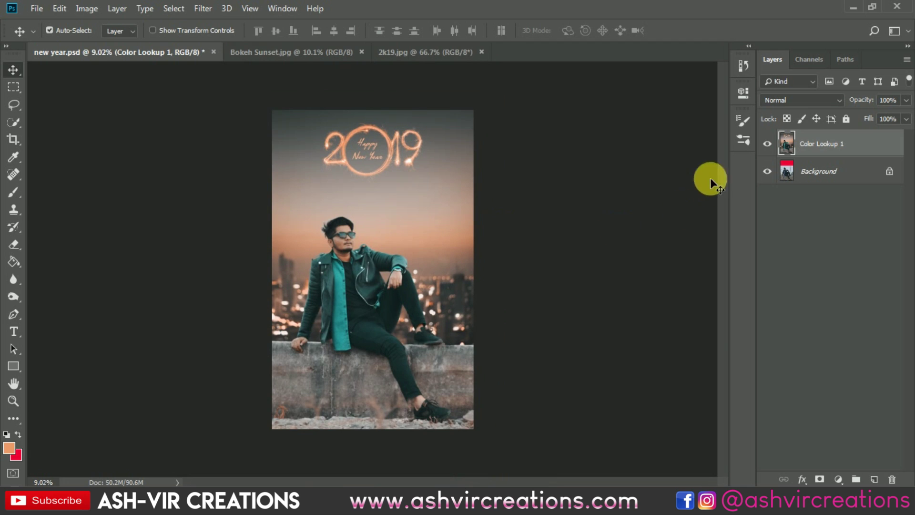
scroll(567, 202, up, 2)
click(768, 144)
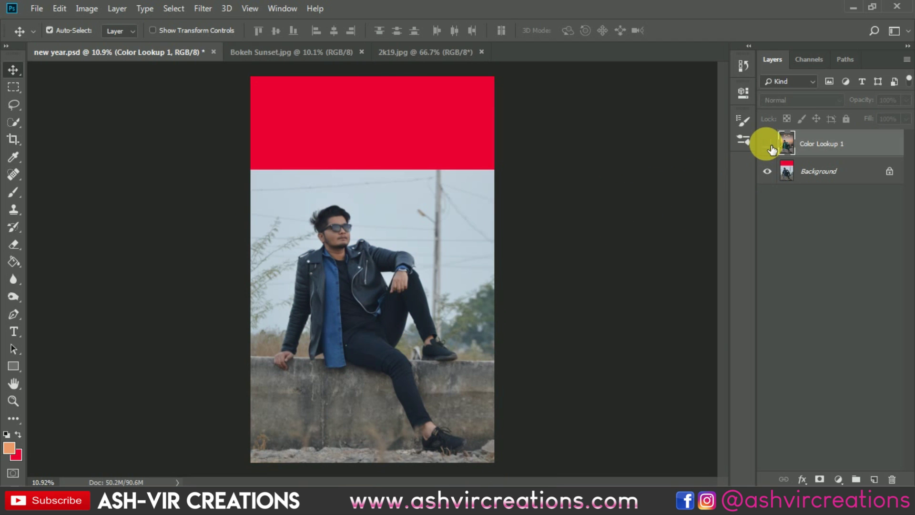
click(769, 144)
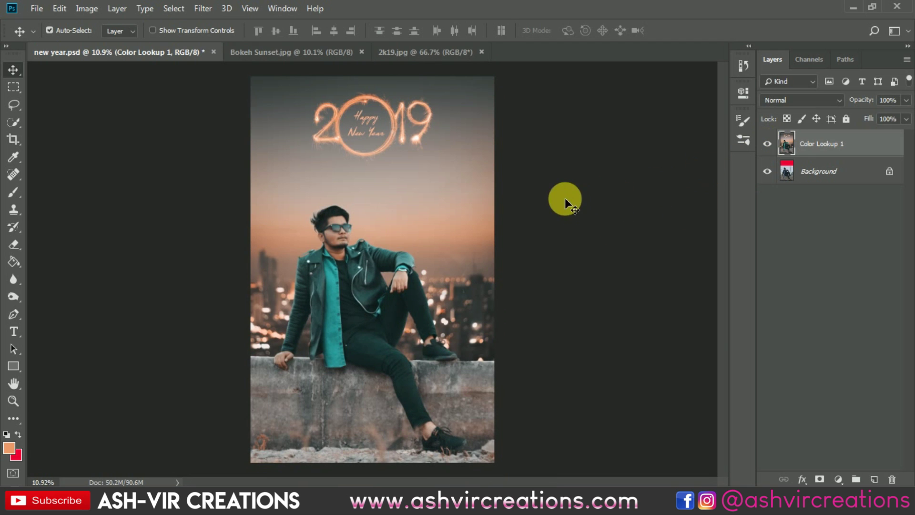
click(771, 143)
click(768, 144)
click(767, 144)
click(768, 144)
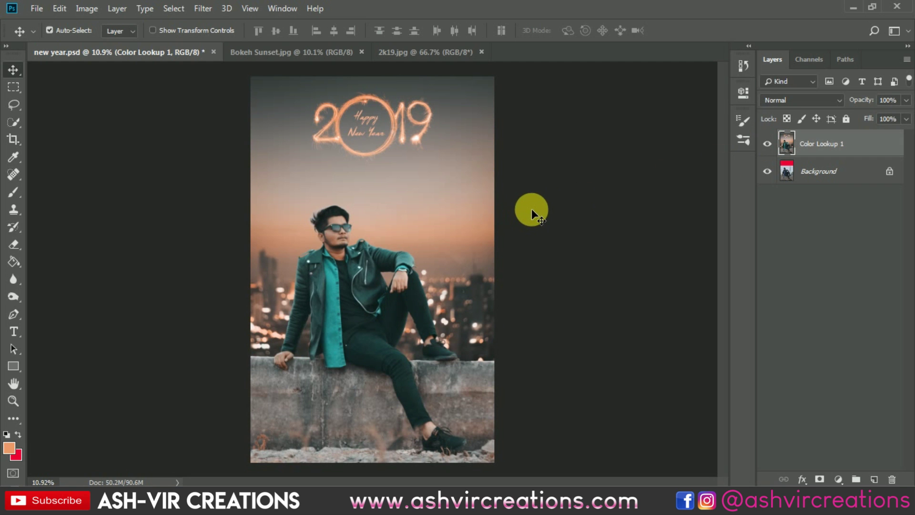
Examine the finished composite up close around the man, the wall, the city lights and the 2019 lettering, ending on the whole image.
scroll(532, 208, down, 1)
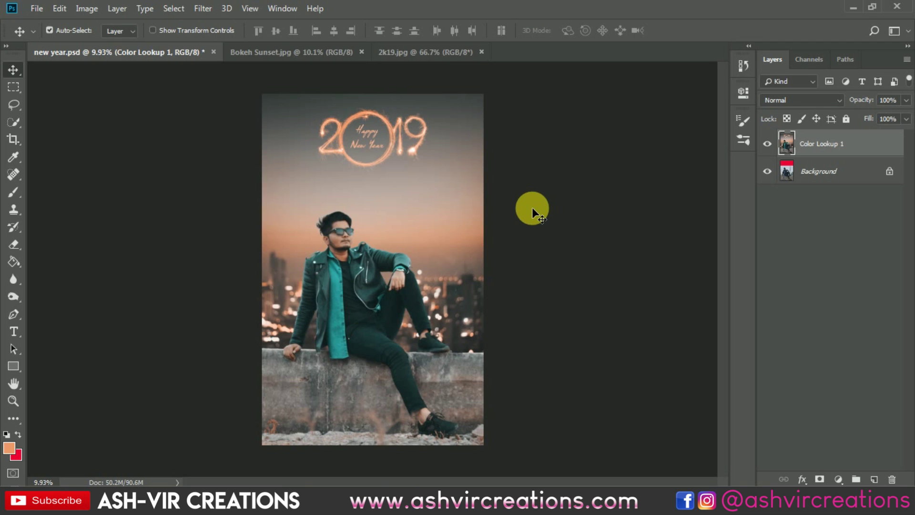
scroll(511, 296, up, 7)
drag(447, 259, 660, 285)
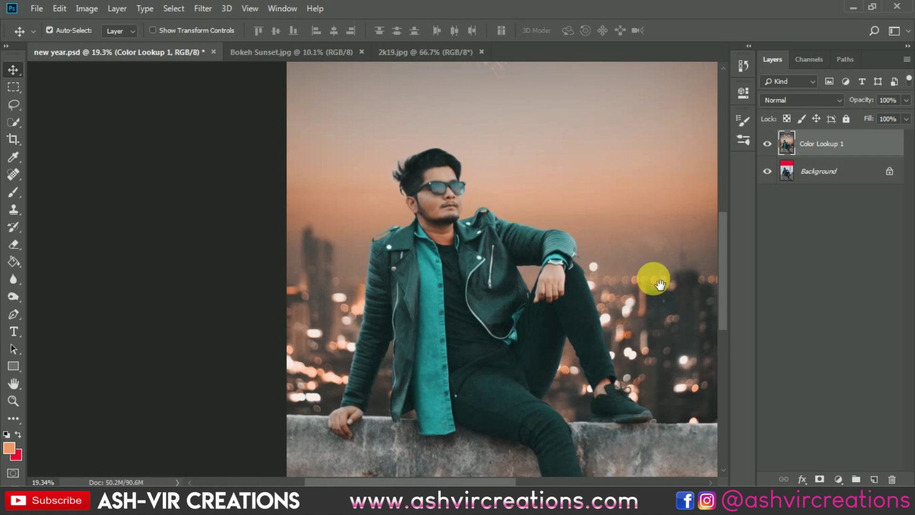
scroll(603, 275, down, 2)
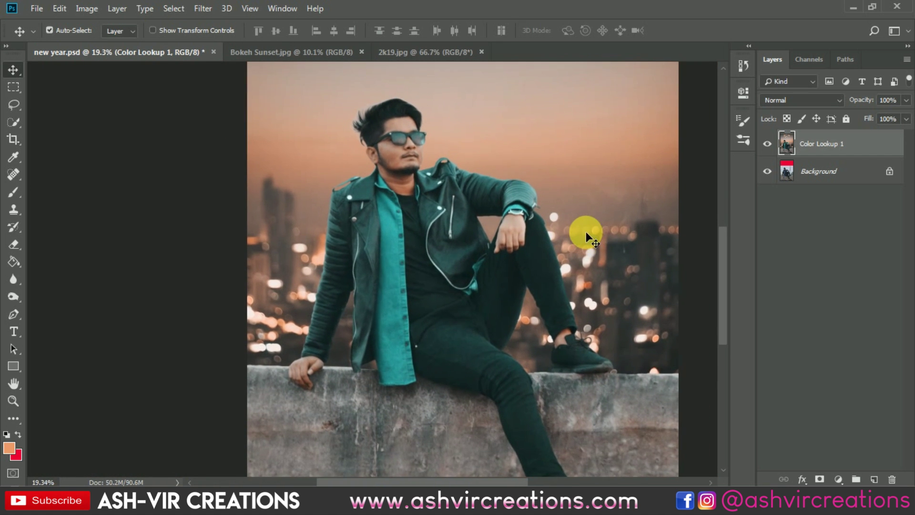
scroll(585, 233, down, 2)
drag(645, 242, 483, 234)
scroll(484, 234, down, 1)
drag(500, 180, 516, 237)
scroll(436, 257, up, 6)
drag(415, 220, 548, 221)
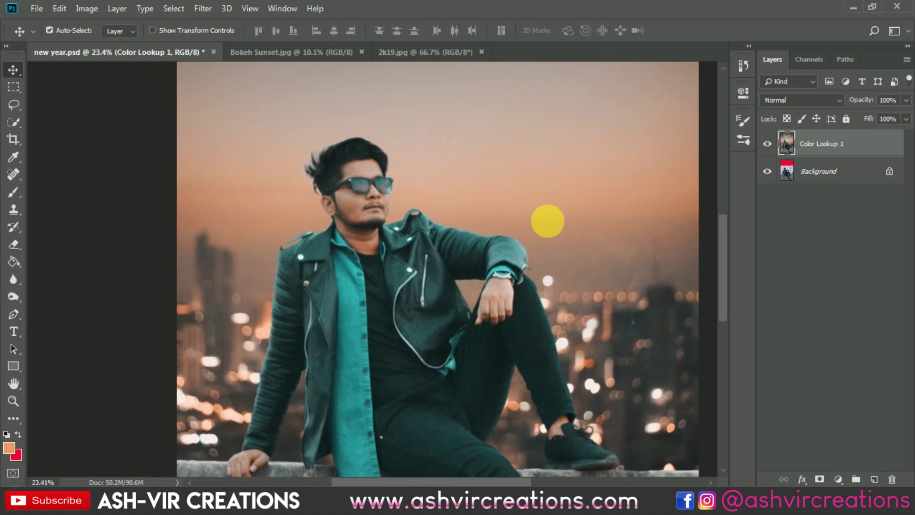
drag(657, 193, 602, 321)
scroll(623, 190, down, 2)
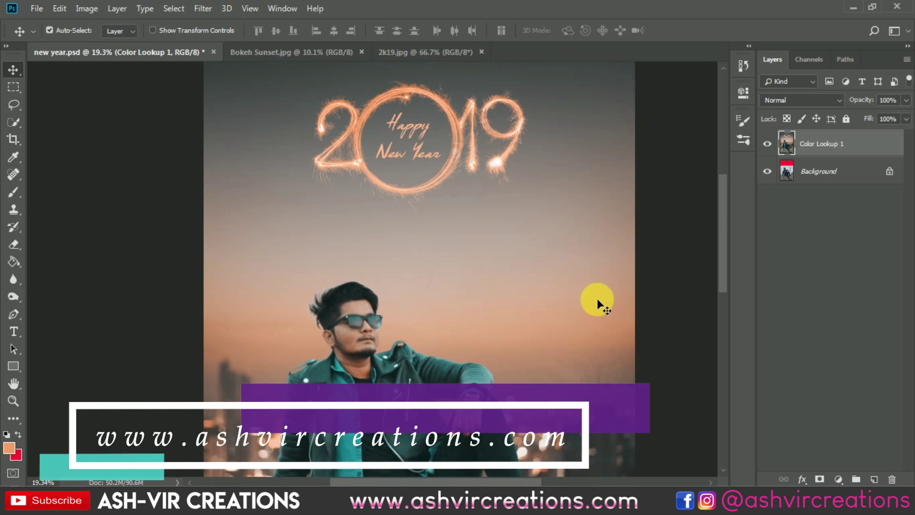
scroll(597, 298, down, 2)
scroll(597, 299, down, 2)
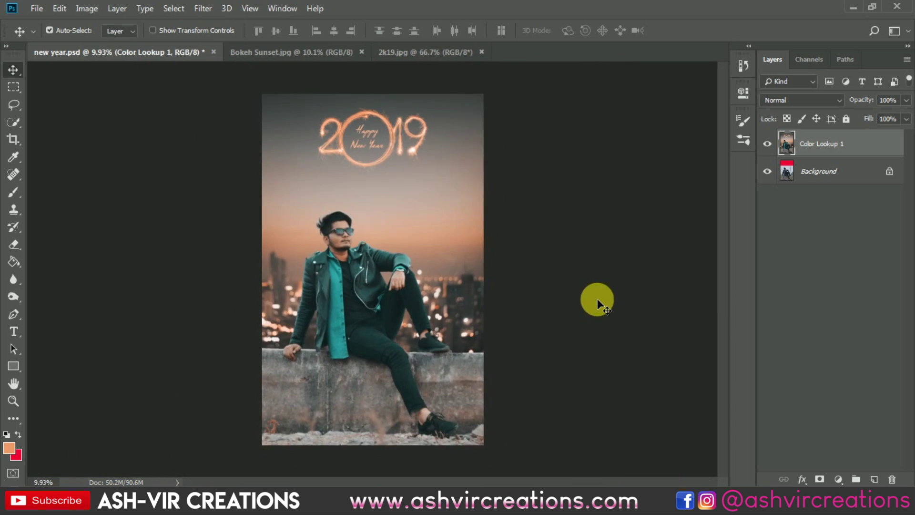